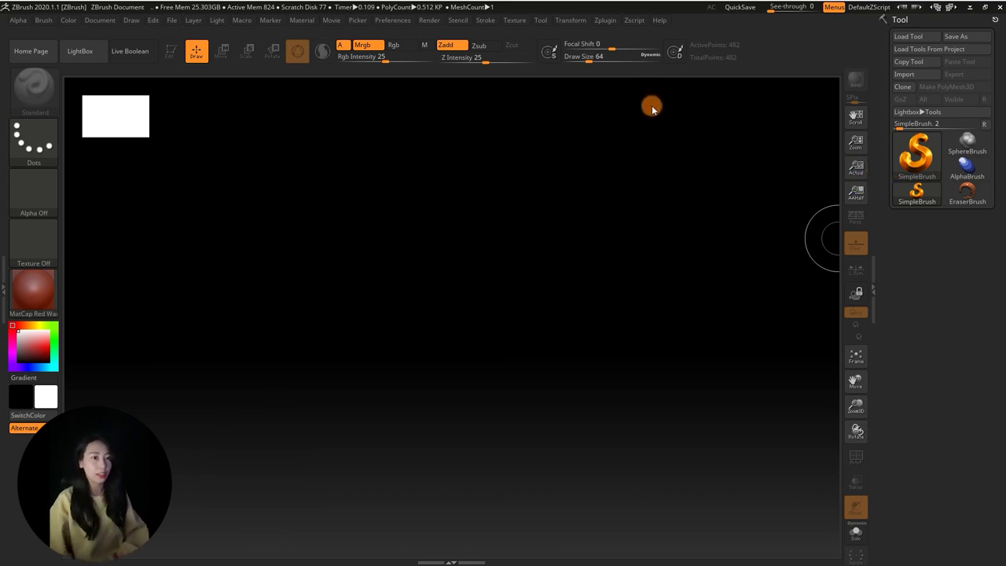
Step: Open the Tool picker that lists 3D meshes such as Cube3D and Cylinder3D
left_click(915, 154)
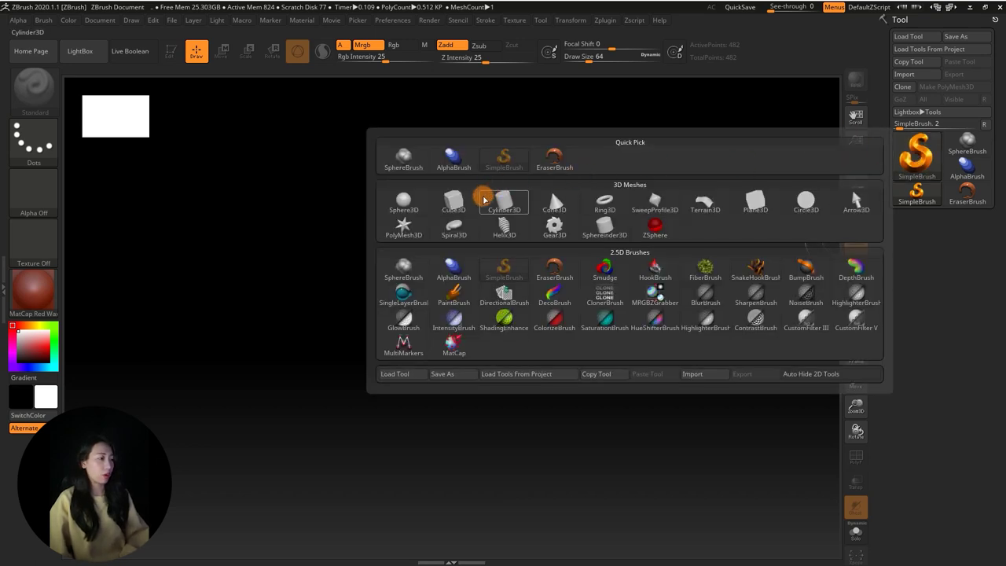
mouse_move(453, 203)
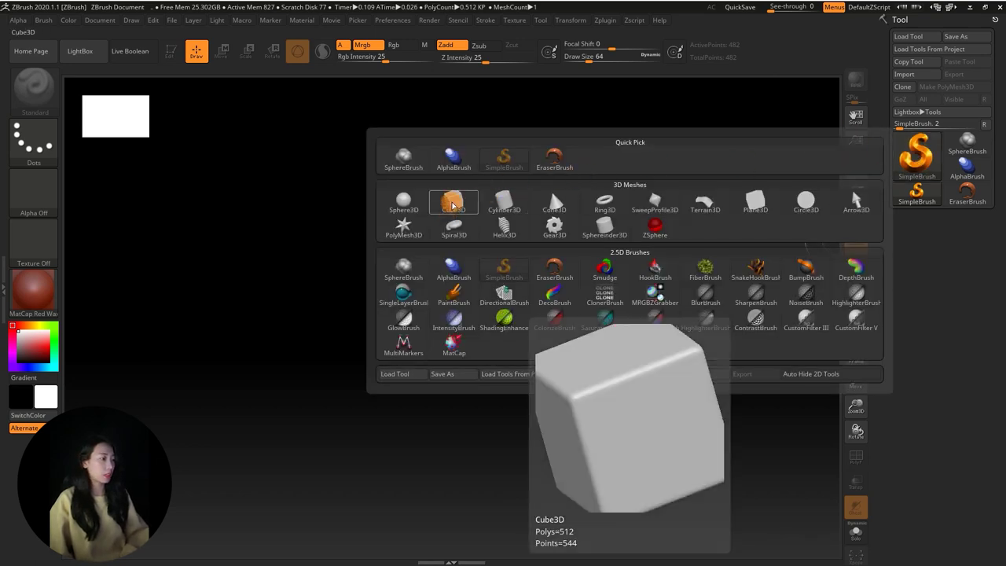
Step: Draw a Cube3D on the canvas, enter Edit mode and convert it to PM3D_Cube3D_1
left_click(461, 203)
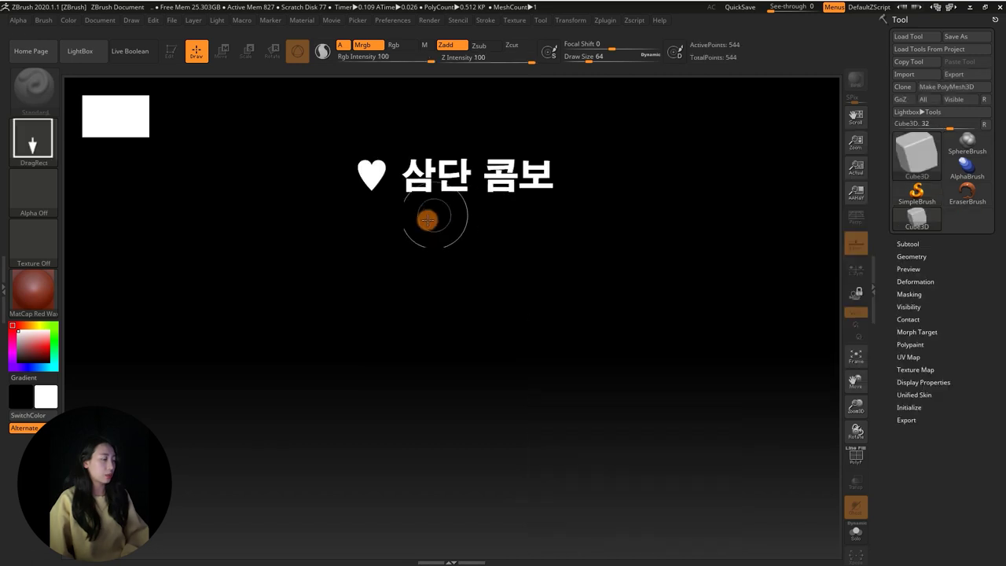
left_click_drag(438, 236, 437, 363)
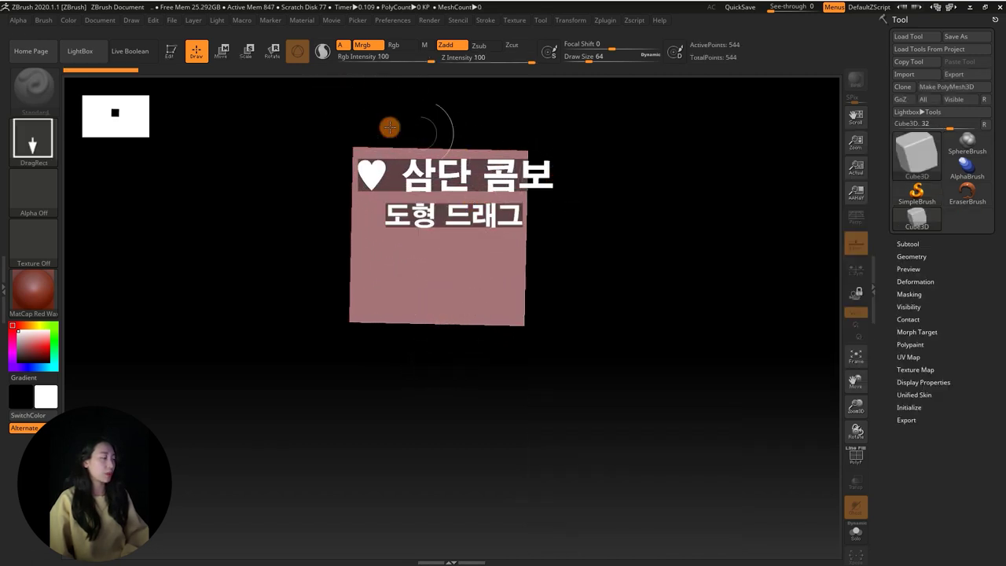
left_click(173, 59)
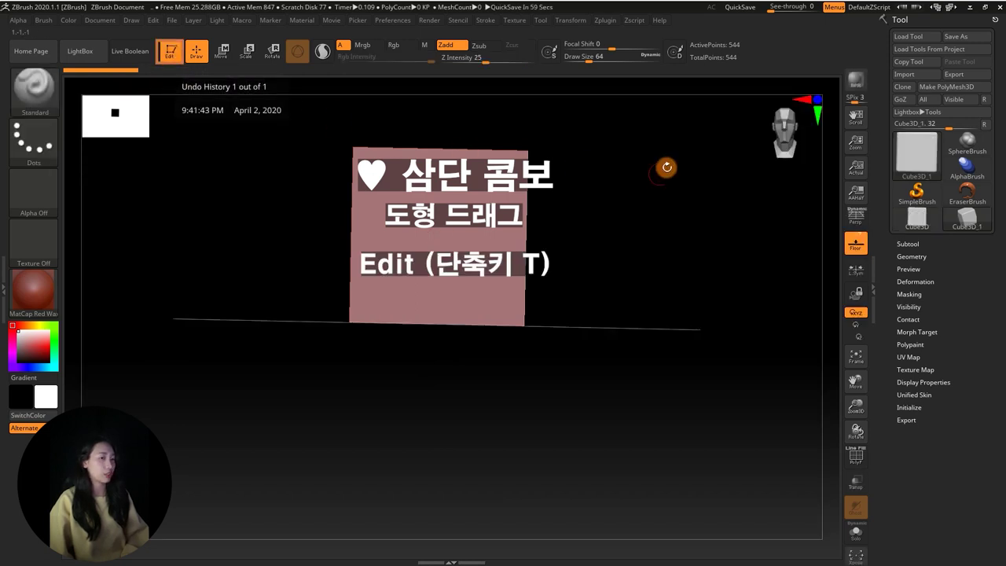
left_click(929, 90)
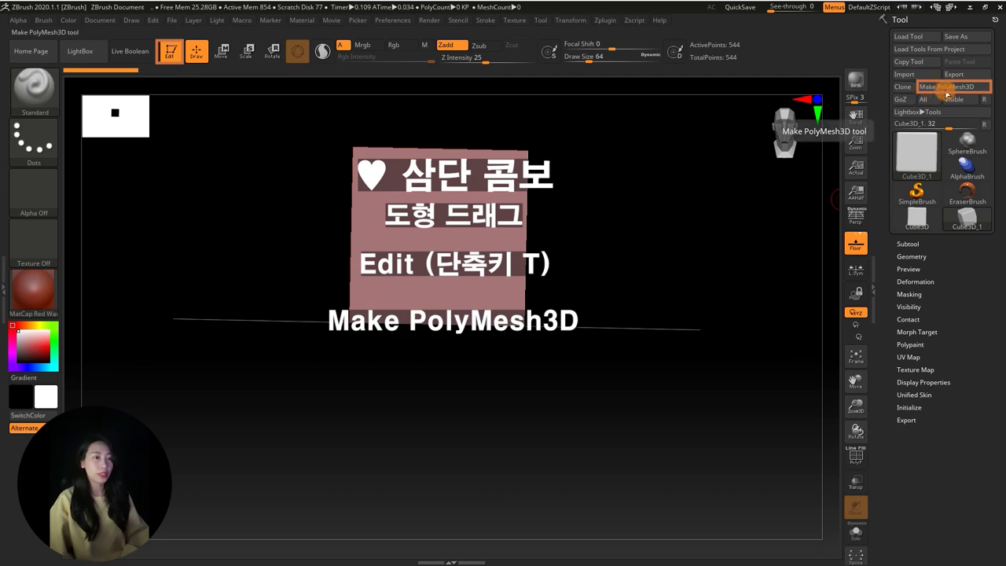
left_click(945, 88)
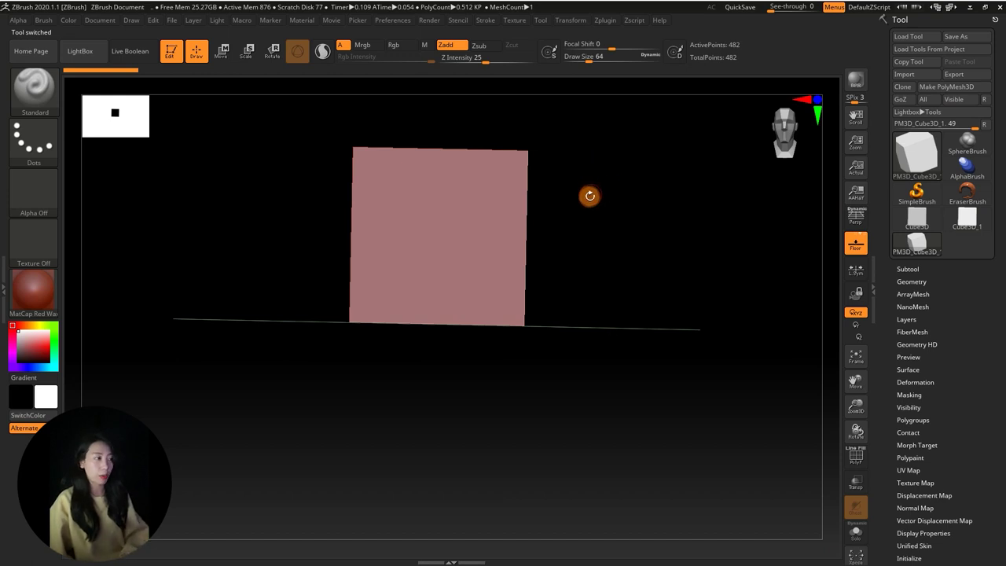
mouse_move(572, 202)
left_mouse_down()
mouse_move(602, 262)
mouse_move(622, 246)
mouse_move(610, 240)
mouse_move(615, 251)
mouse_move(642, 253)
mouse_move(635, 264)
mouse_move(626, 260)
mouse_move(640, 246)
mouse_move(653, 262)
mouse_move(655, 253)
mouse_move(634, 250)
mouse_move(814, 451)
left_mouse_up()
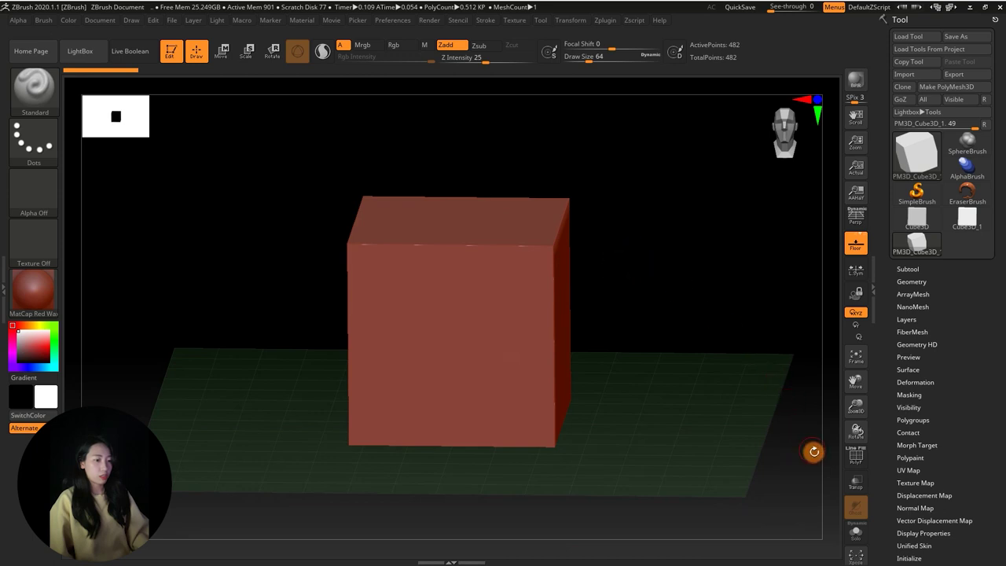
Step: Check the cube's polygon grid with PolyF from a near front-on view, then hide it
left_click(848, 458)
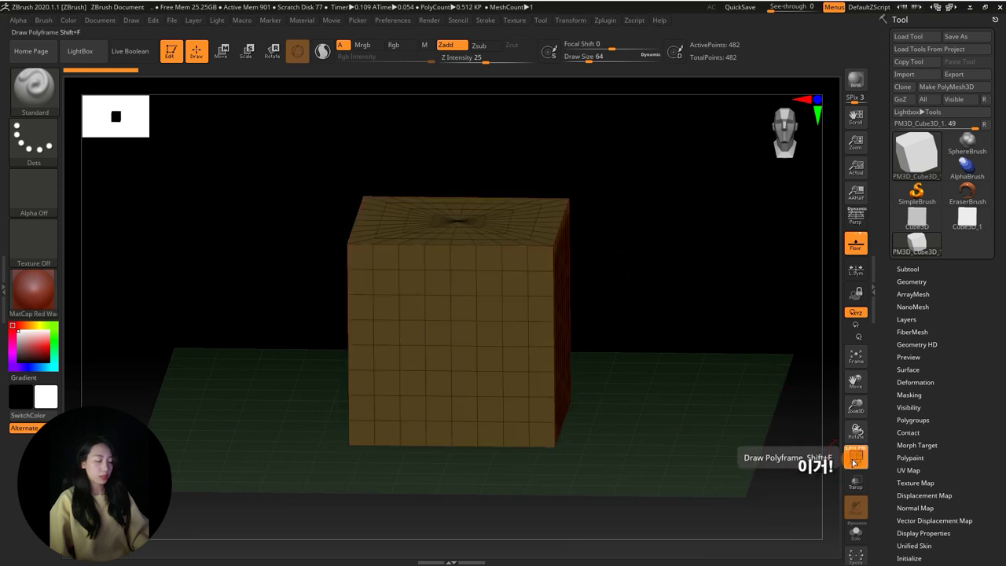
mouse_move(685, 350)
left_mouse_down()
mouse_move(696, 344)
mouse_move(690, 337)
mouse_move(621, 288)
mouse_move(514, 275)
left_mouse_up()
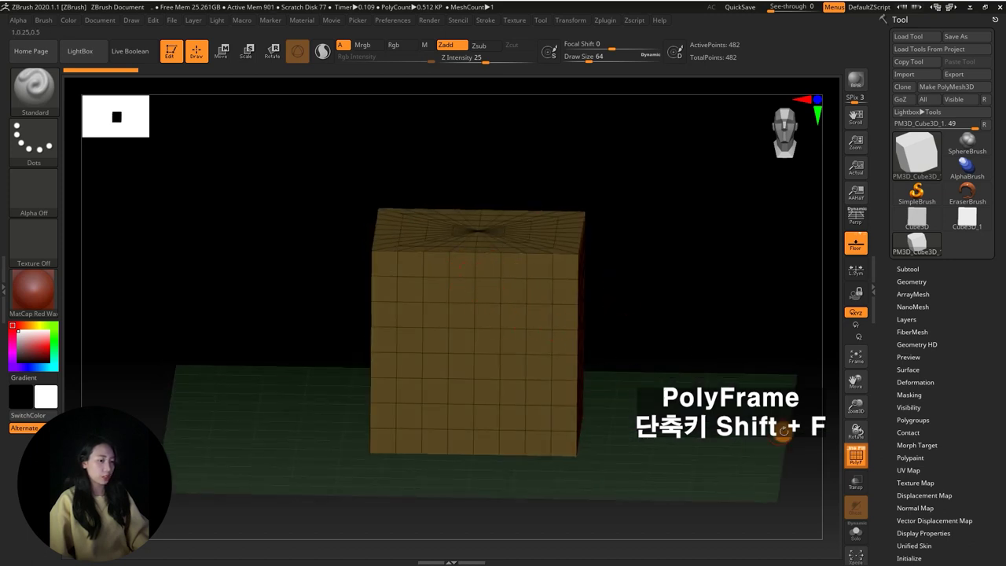
left_click(858, 458)
left_click_drag(656, 292, 600, 290, "alt")
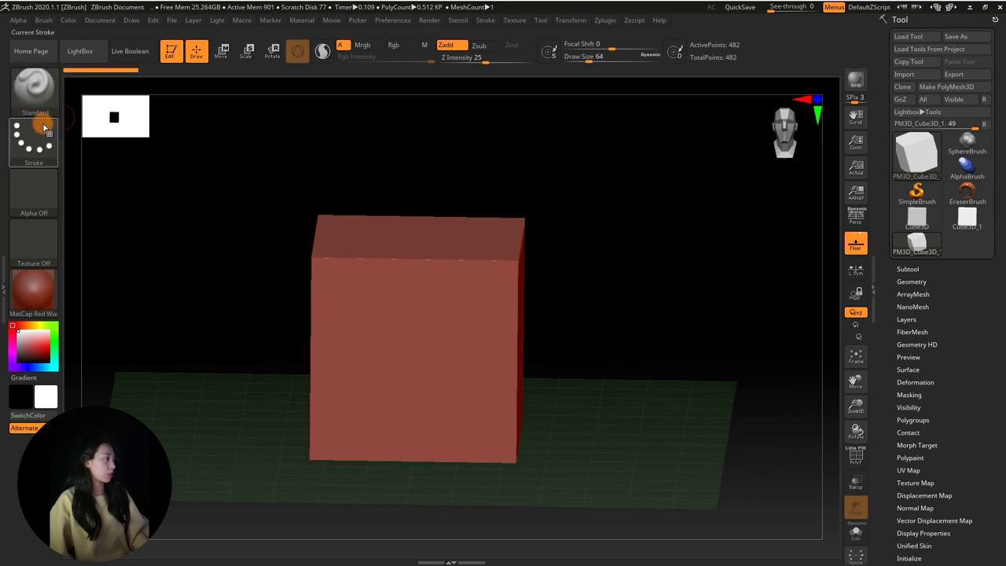
mouse_move(439, 314)
left_mouse_down("alt")
mouse_move(502, 301)
mouse_move(450, 408)
mouse_move(487, 319)
mouse_move(375, 386)
mouse_move(584, 364)
mouse_move(608, 341)
mouse_move(601, 310)
left_mouse_up("alt")
Step: Undo the stray sculpt marks and show the Tool palette's Geometry options from an angled view
key("space")
key("ctrl+z")
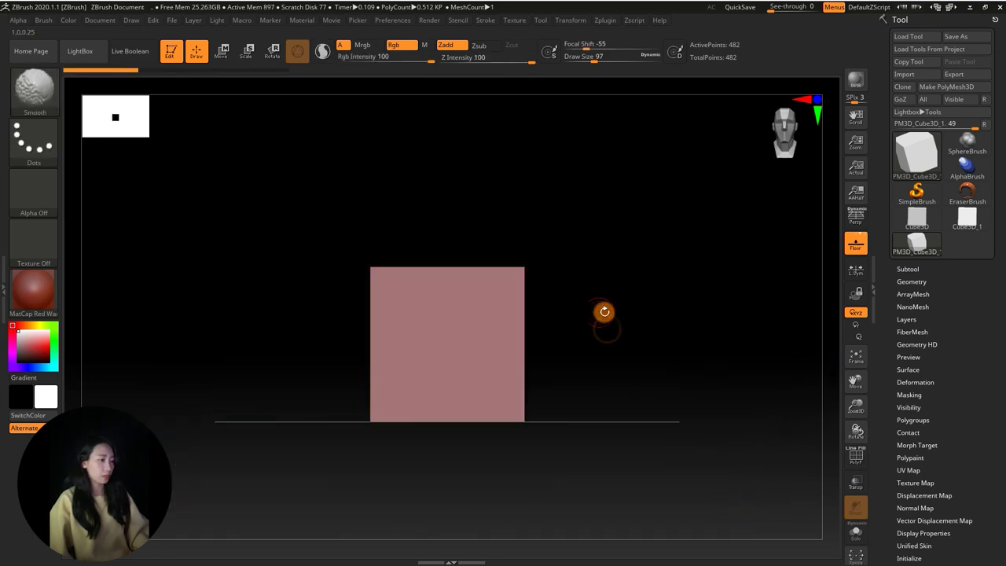
left_click(911, 281)
mouse_move(770, 283)
left_mouse_down()
mouse_move(720, 299)
mouse_move(678, 274)
mouse_move(690, 277)
left_mouse_up()
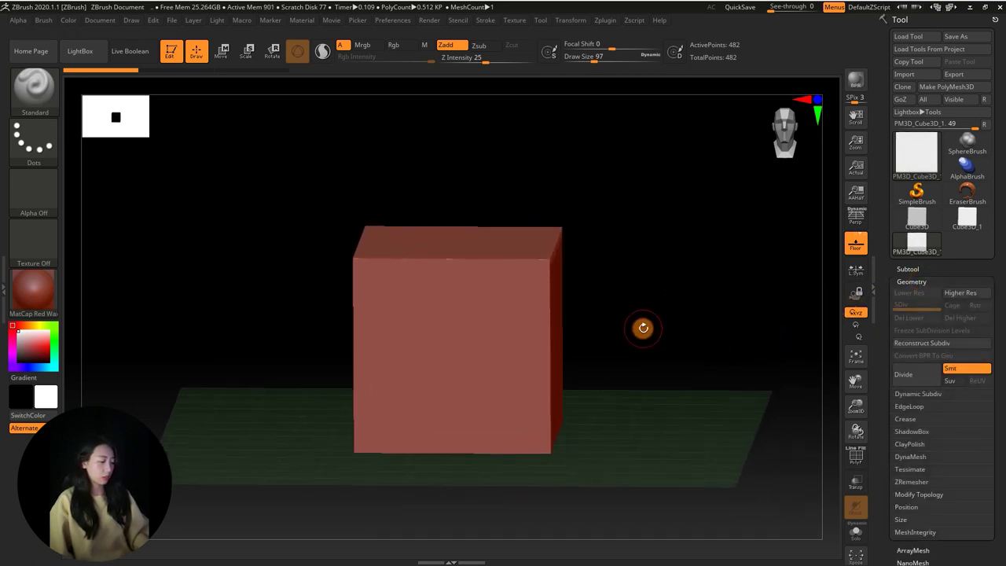
Step: Subdivide the cube to level 2 with the wireframe showing, undoing the test strokes
key("ctrl+d")
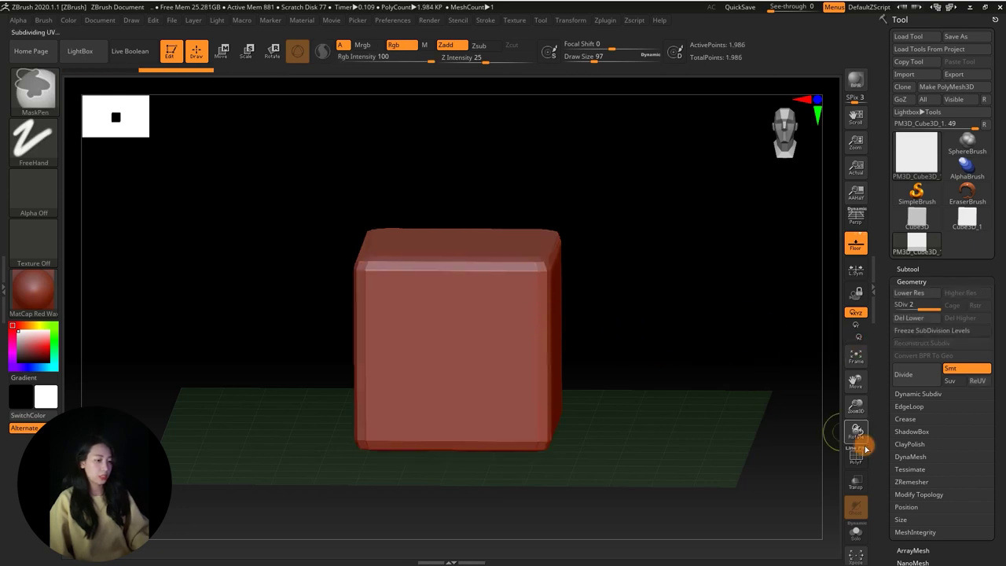
key("shift+d")
left_click(856, 457)
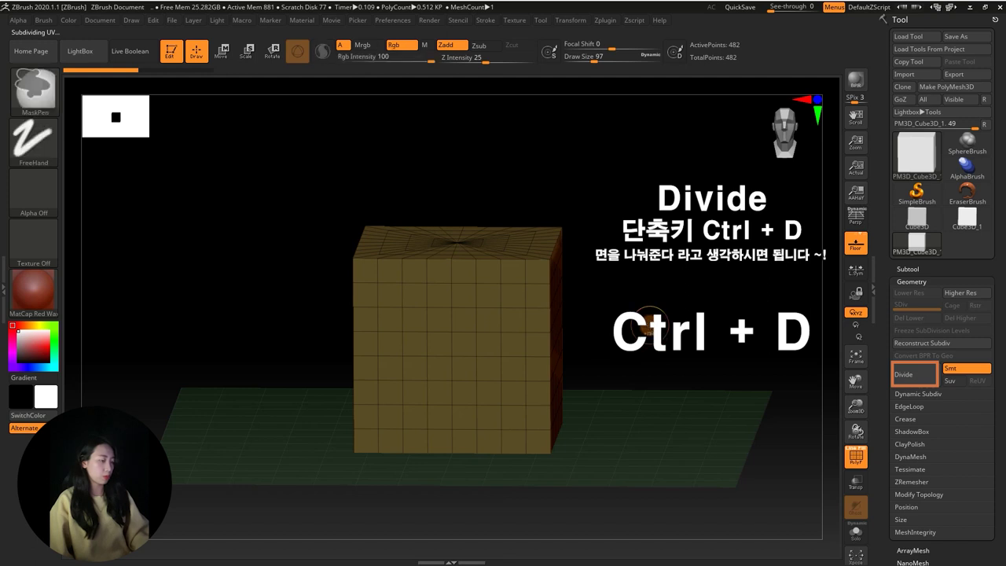
key("ctrl+d")
key("ctrl+d")
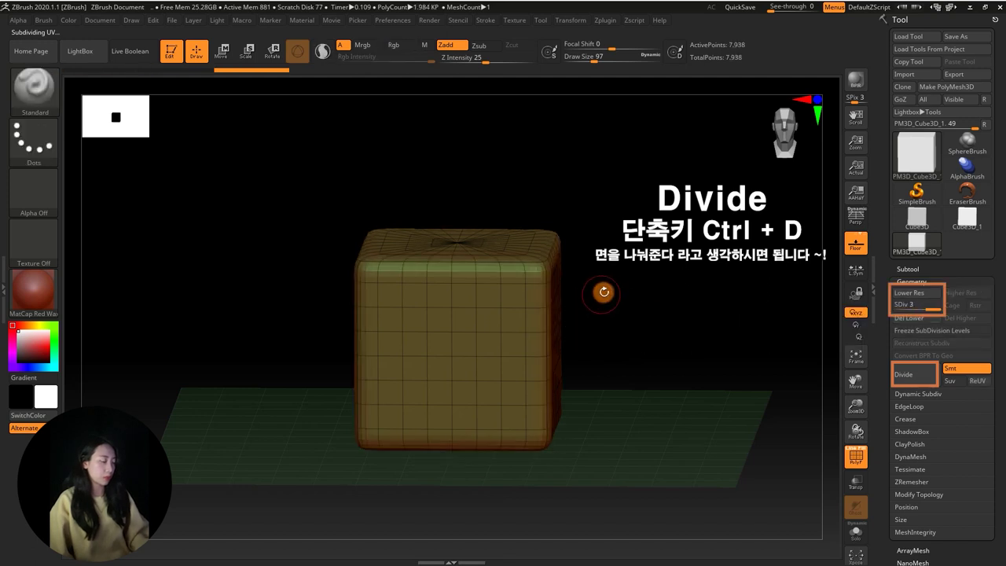
right_click_drag(640, 309, 633, 341, "ctrl")
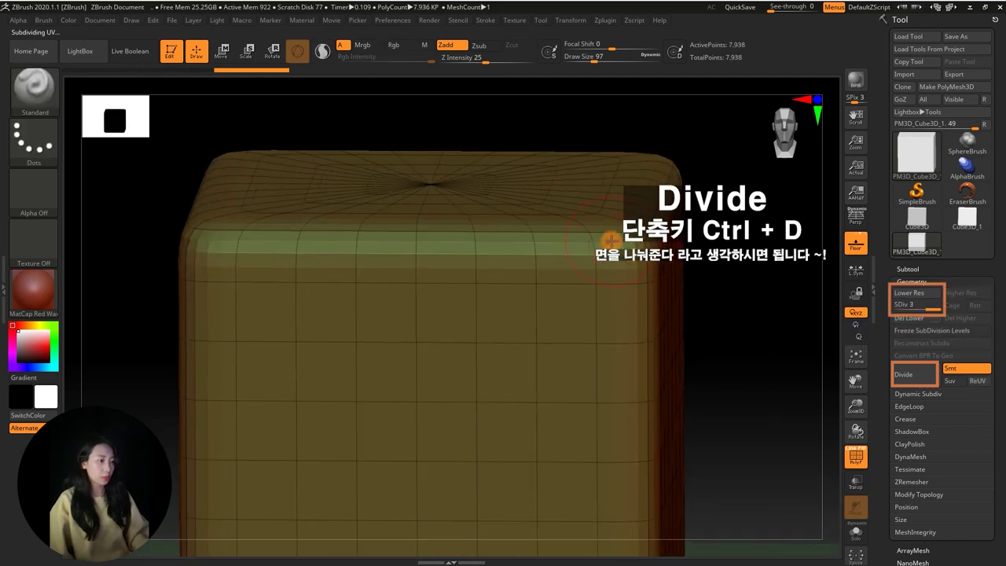
right_click_drag(755, 388, 827, 437, "ctrl")
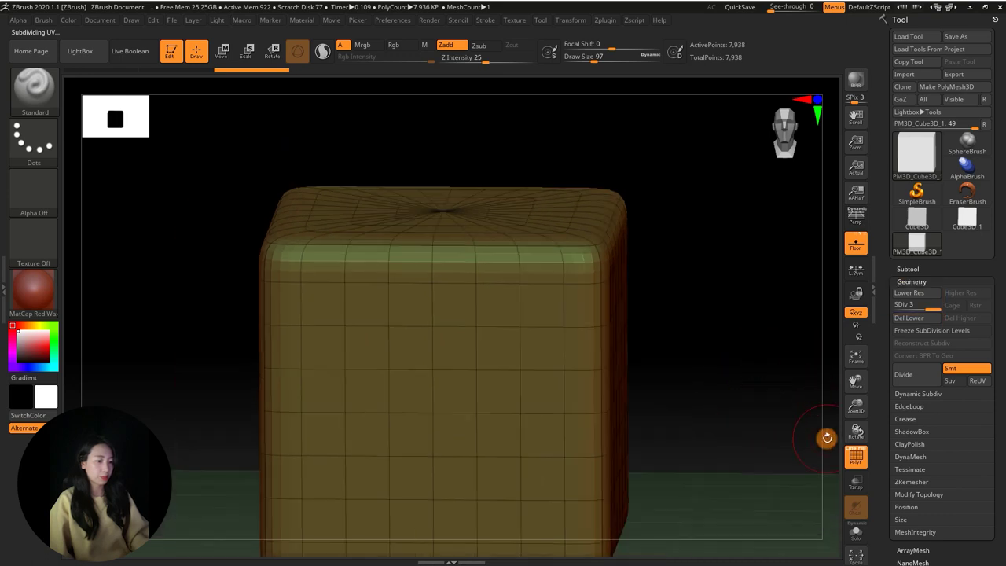
left_click(855, 451)
right_click_drag(726, 354, 696, 307, "ctrl")
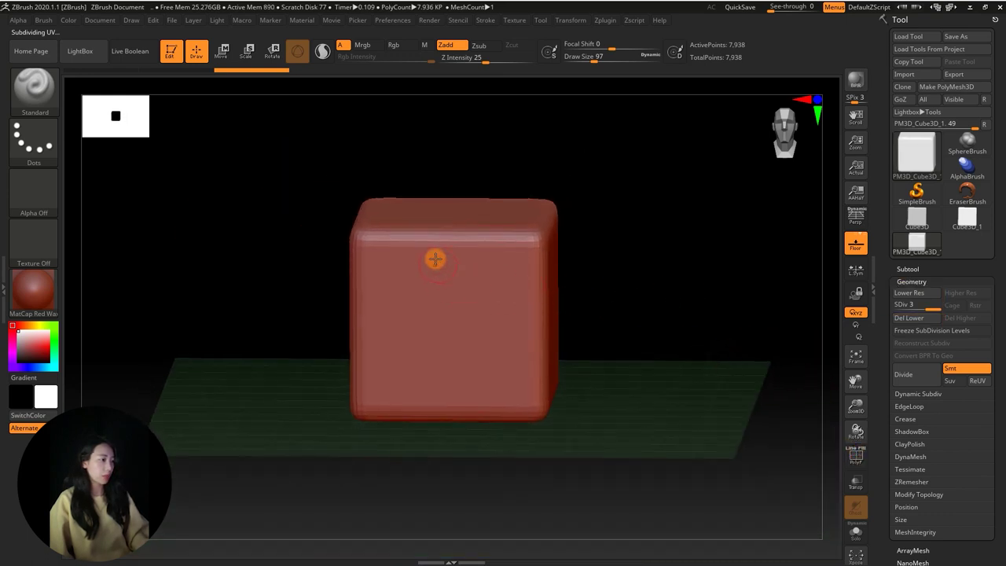
left_click_drag(452, 252, 427, 351)
left_click_drag(489, 265, 460, 385)
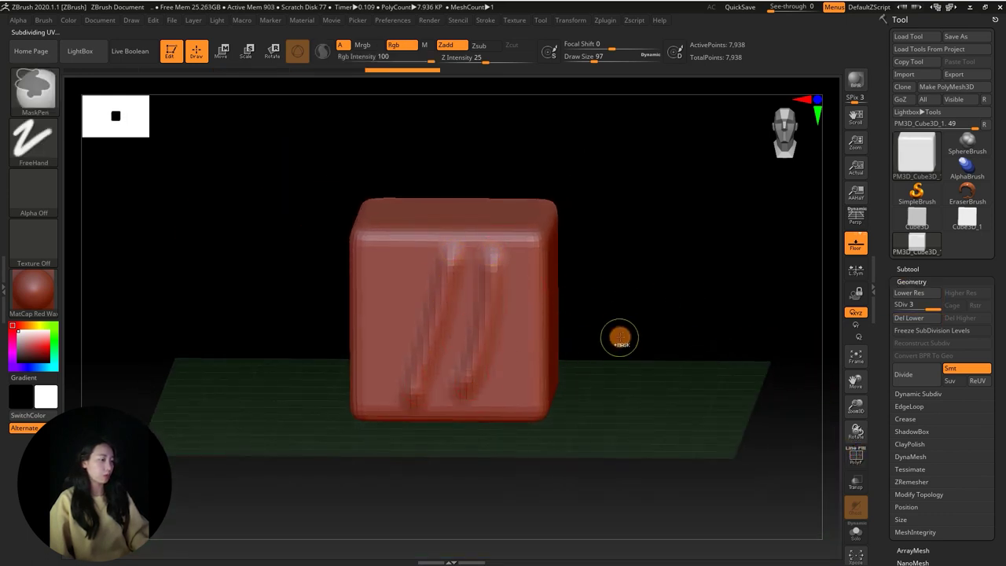
key("ctrl+z")
key("ctrl+z")
key("ctrl+d")
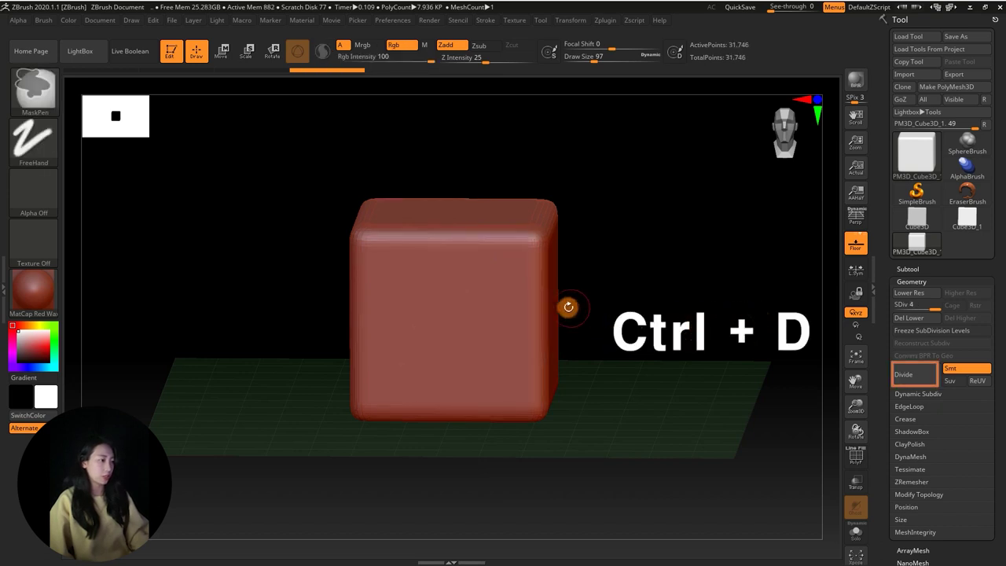
Step: Subdivide the cube up to SDiv 5 (126,978 points) and frame it in a front view
key("ctrl+d")
right_click_drag(653, 288, 516, 284, "alt")
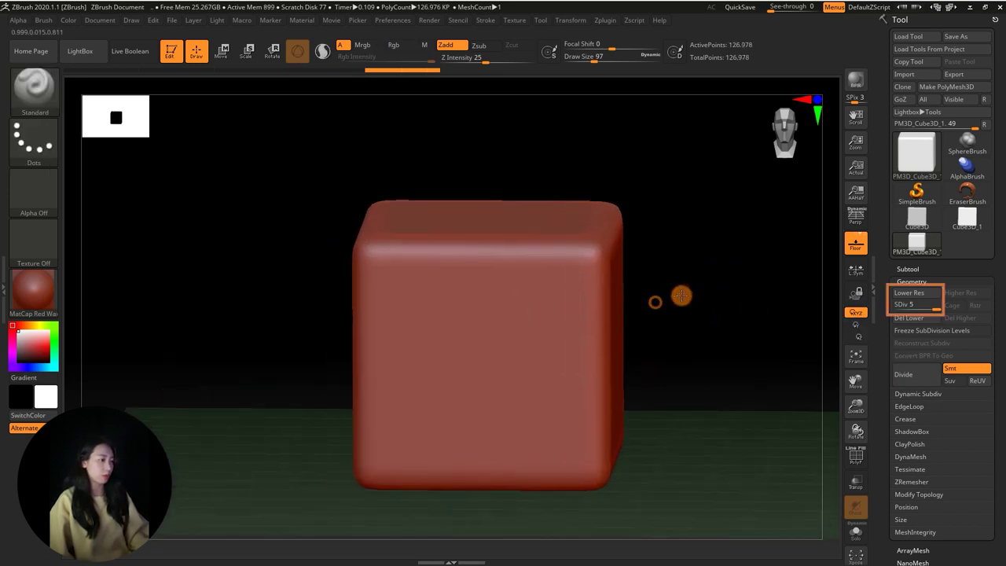
left_click_drag(516, 284, 449, 431)
key("ctrl+z")
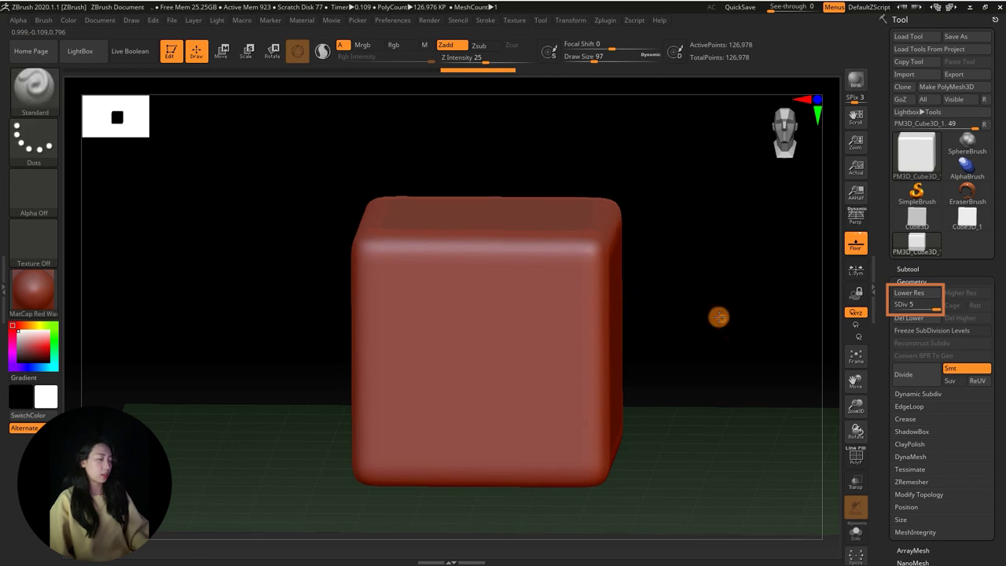
right_click_drag(720, 317, 686, 303, "ctrl")
mouse_move(685, 302)
left_mouse_down("shift")
mouse_move(637, 322)
mouse_move(655, 337)
mouse_move(675, 301)
left_mouse_up("shift")
right_click_drag(675, 301, 660, 253, "ctrl")
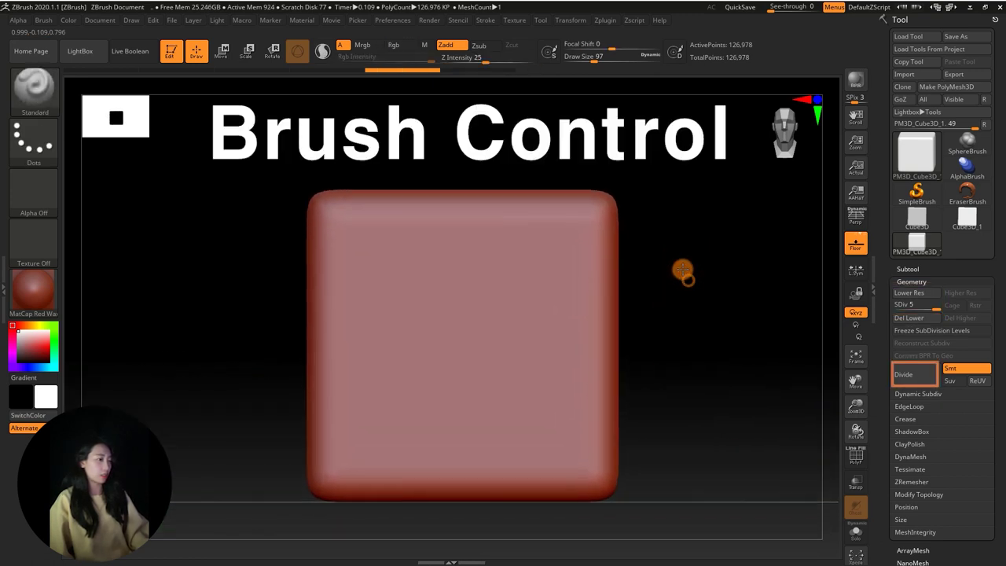
Step: Sculpt three parallel diagonal Zadd ridges on the front face at Z Intensity 25, Draw Size 97
left_click_drag(660, 253, 378, 207, "shift")
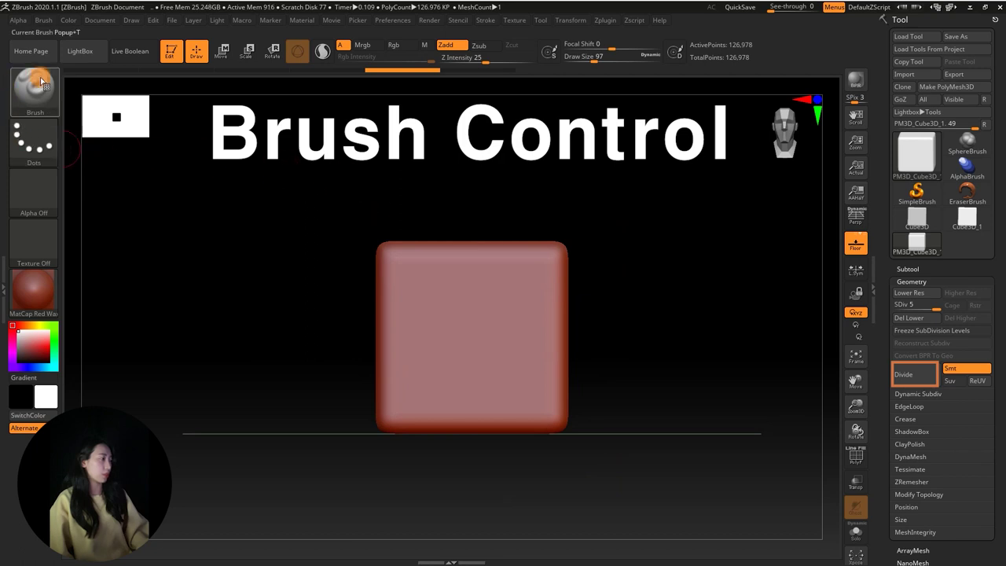
left_click_drag(452, 287, 417, 396)
mouse_move(589, 296)
left_mouse_down()
mouse_move(640, 280)
mouse_move(540, 264)
mouse_move(615, 285)
mouse_move(597, 302)
left_mouse_up()
left_click_drag(491, 285, 446, 423)
left_click_drag(521, 275, 489, 402)
mouse_move(620, 329)
left_mouse_down()
mouse_move(606, 325)
mouse_move(601, 286)
left_mouse_up()
left_click_drag(537, 315, 511, 397)
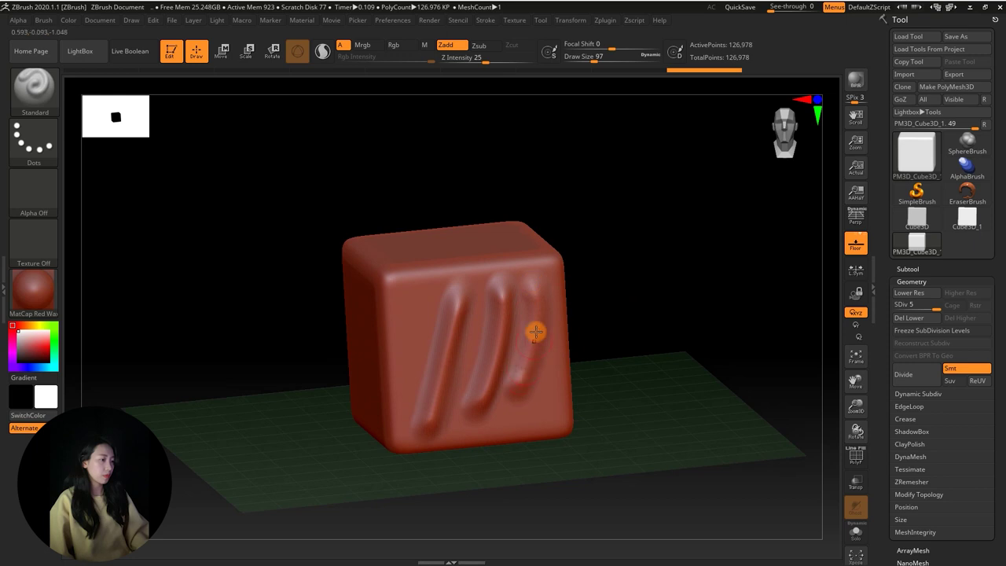
mouse_move(586, 312)
left_mouse_down()
mouse_move(660, 285)
mouse_move(631, 294)
mouse_move(687, 254)
mouse_move(638, 265)
left_mouse_up()
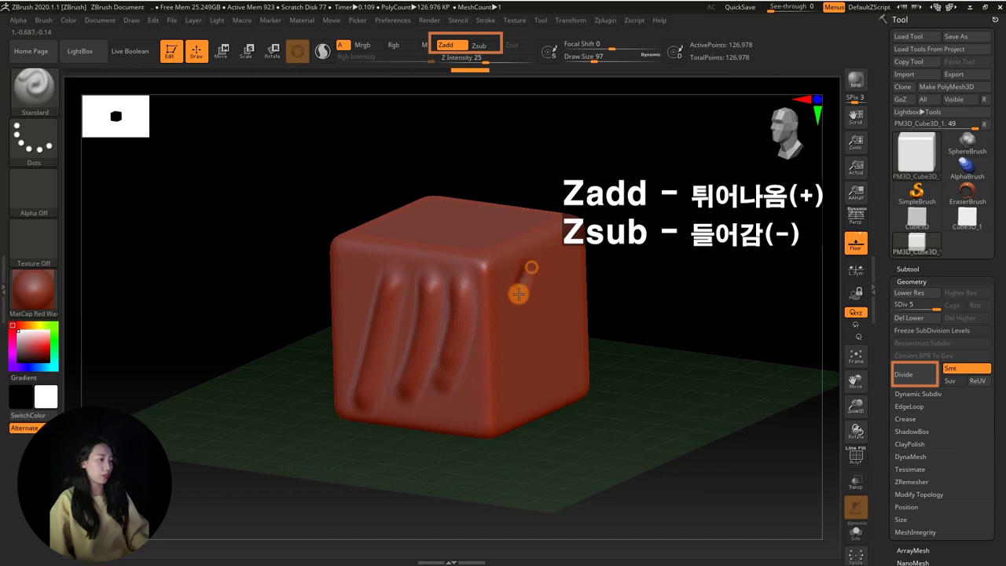
Step: Sculpt a curved ridge on the cube's right face and inspect it from several angles
mouse_move(617, 263)
left_mouse_down()
mouse_move(597, 263)
mouse_move(507, 348)
left_mouse_up()
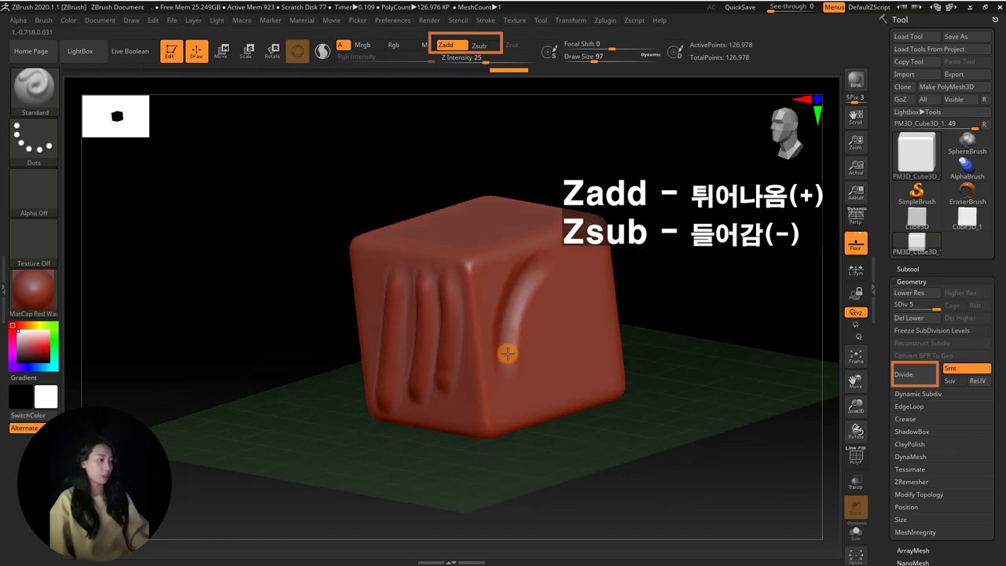
mouse_move(630, 268)
left_mouse_down()
mouse_move(655, 243)
mouse_move(636, 252)
left_mouse_up()
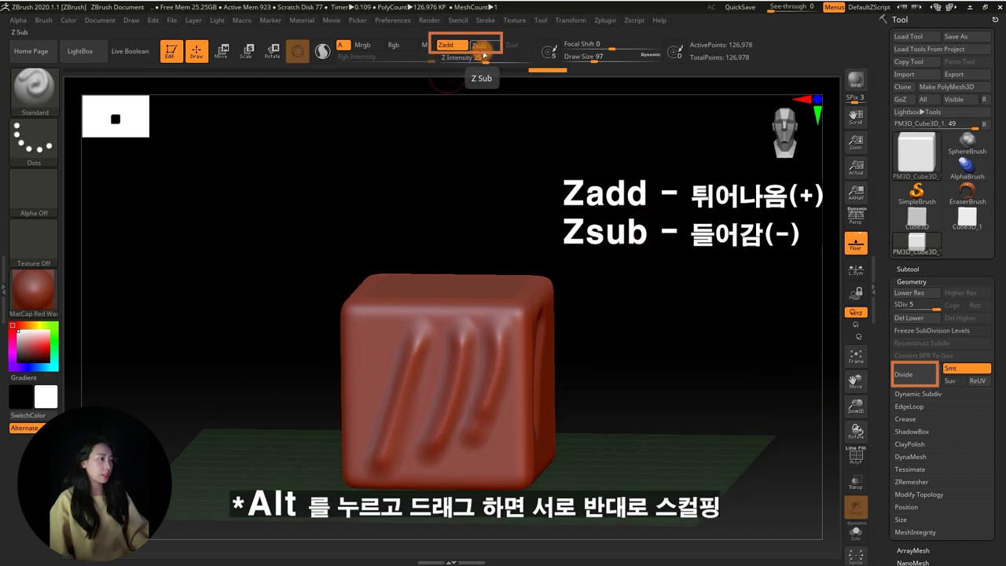
left_click_drag(581, 131, 483, 78)
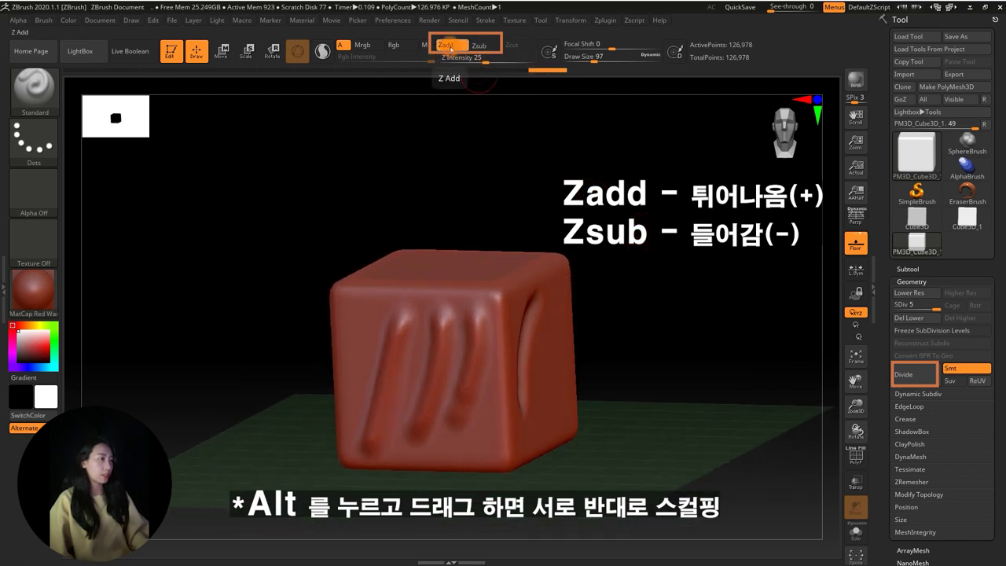
left_click_drag(589, 218, 528, 276)
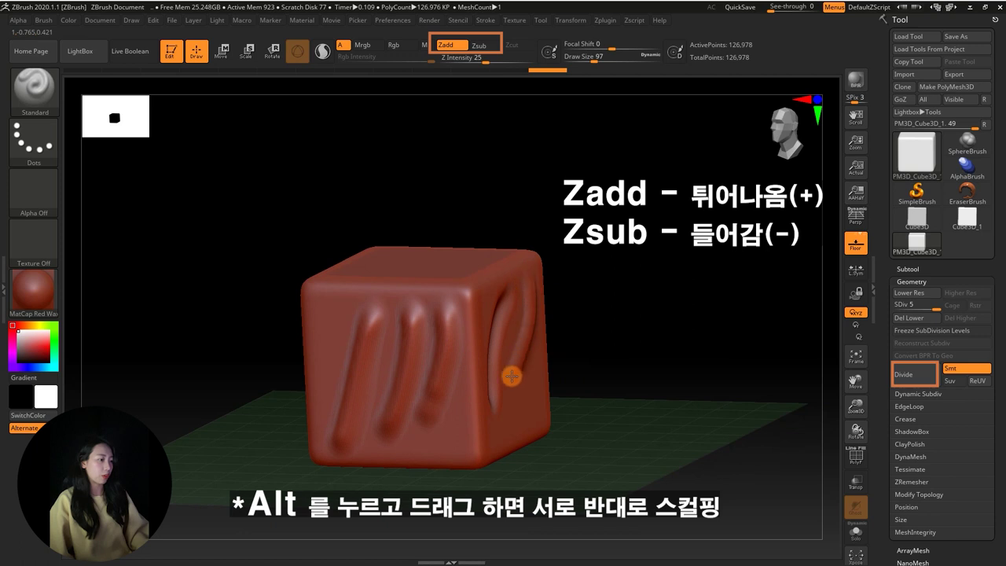
left_click_drag(575, 306, 593, 270)
Step: Switch to Zsub and carve grooves inside the leaf shape on the right face
left_click(476, 47)
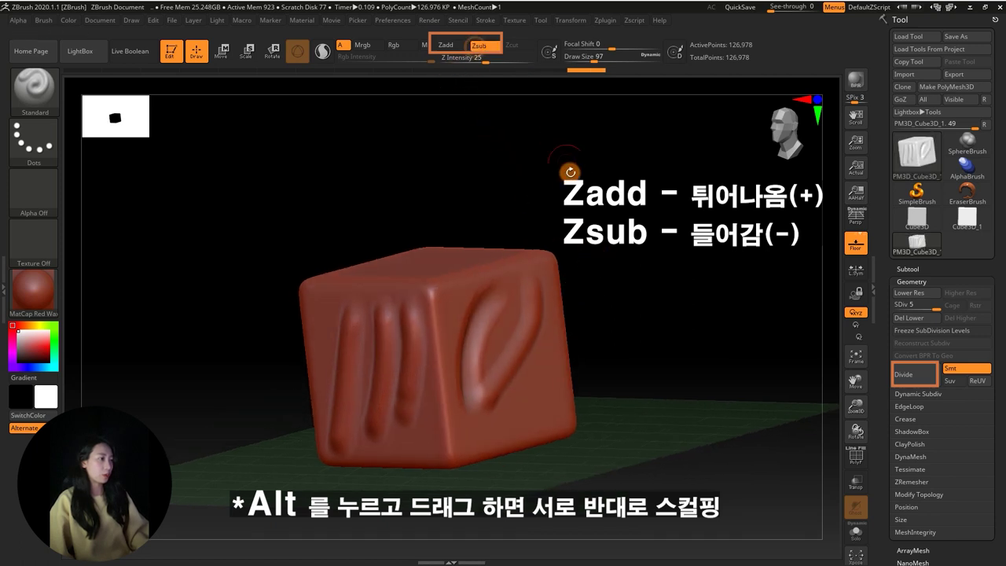
left_click_drag(581, 208, 565, 198)
left_click_drag(526, 253, 492, 359)
mouse_move(485, 114)
left_mouse_down()
mouse_move(570, 276)
mouse_move(507, 352)
left_mouse_up()
left_click_drag(523, 254, 502, 327)
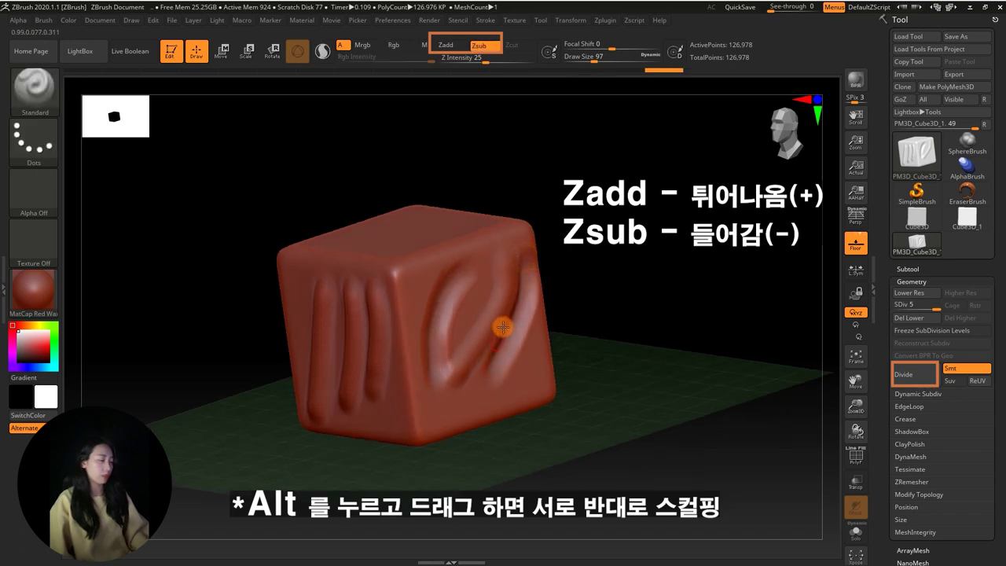
mouse_move(569, 206)
left_mouse_down()
mouse_move(534, 231)
mouse_move(574, 252)
mouse_move(520, 277)
mouse_move(517, 265)
mouse_move(552, 231)
mouse_move(629, 218)
mouse_move(593, 205)
left_mouse_up()
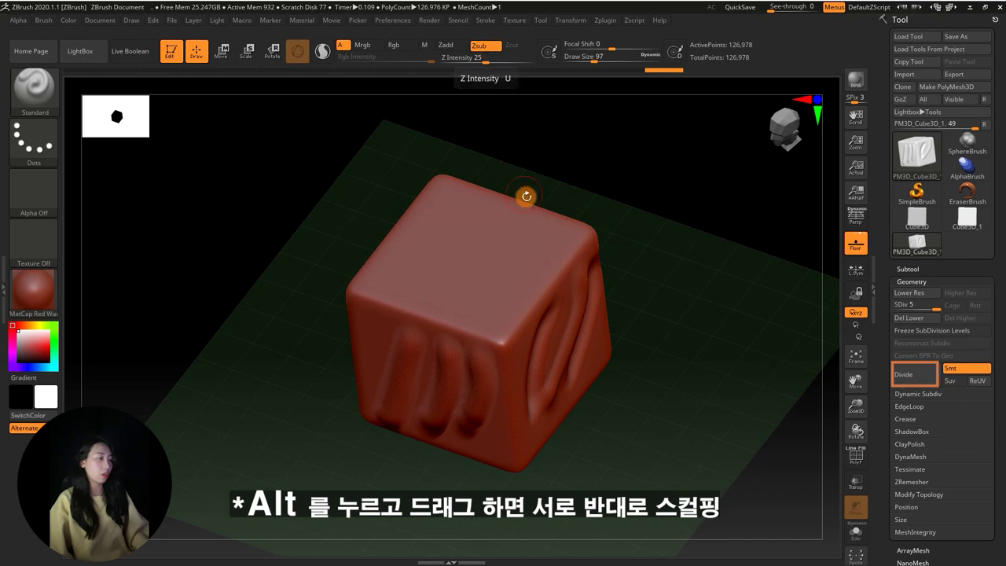
Step: Switch back to Zadd and sculpt a raised stroke across the top face
left_click(446, 51)
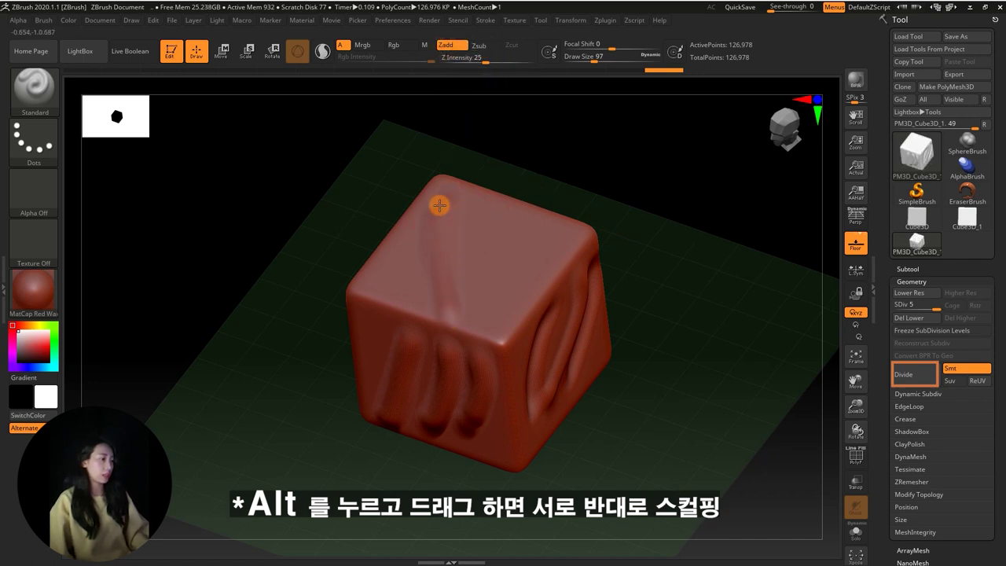
left_click_drag(468, 206, 462, 216)
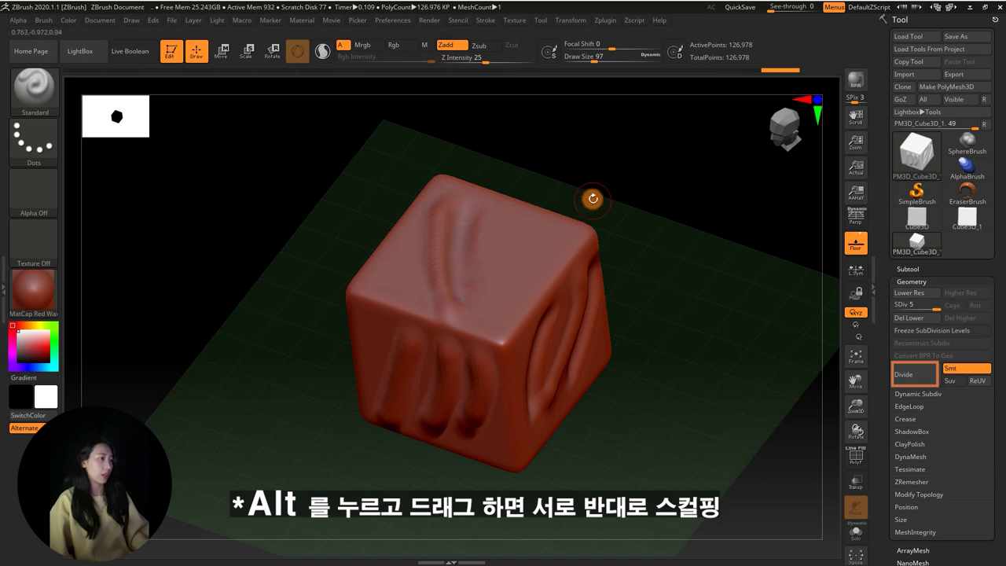
mouse_move(593, 198)
left_mouse_down()
mouse_move(588, 176)
mouse_move(587, 193)
mouse_move(584, 175)
mouse_move(545, 161)
mouse_move(538, 122)
left_mouse_up()
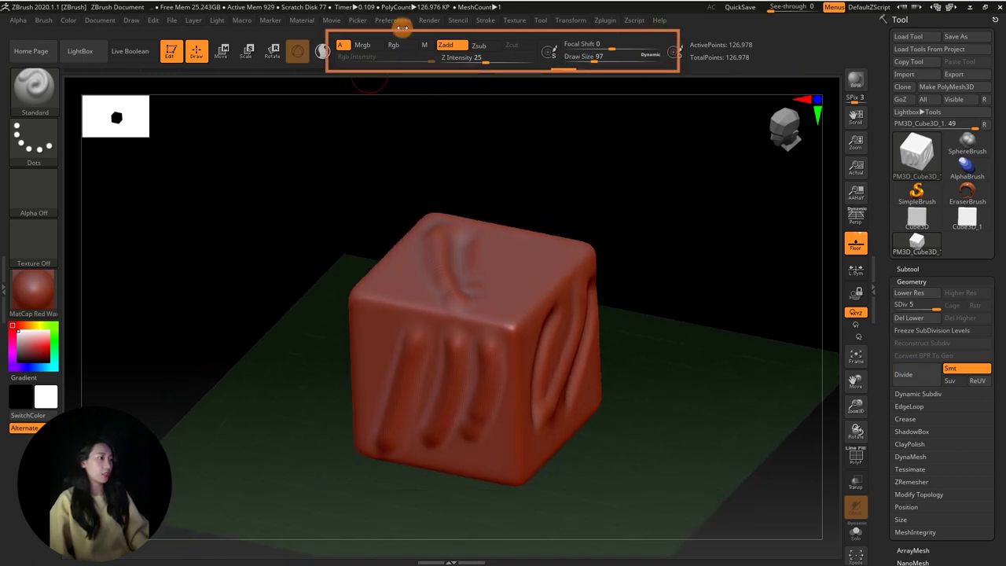
Step: Undo two steps, raise Z Intensity to 80 and sculpt a bold ridge on the top face
key("ctrl+z")
key("ctrl+z")
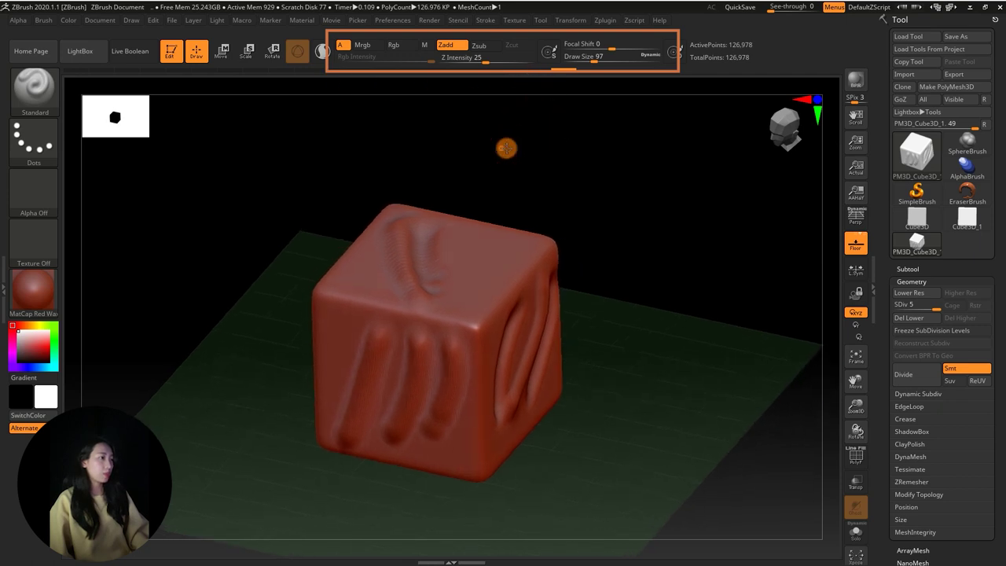
key("ctrl+z")
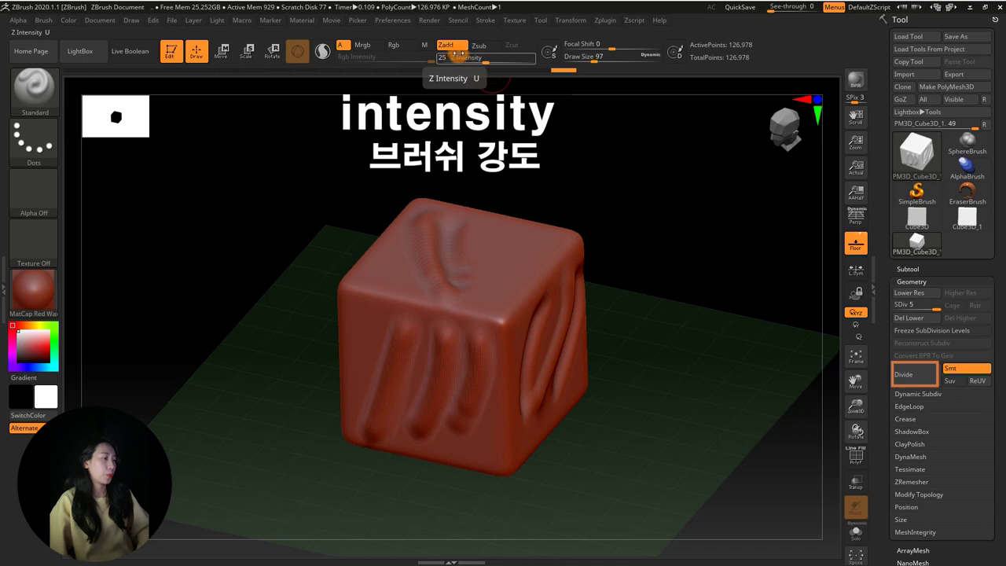
left_click_drag(470, 59, 527, 63)
left_click_drag(566, 180, 537, 228)
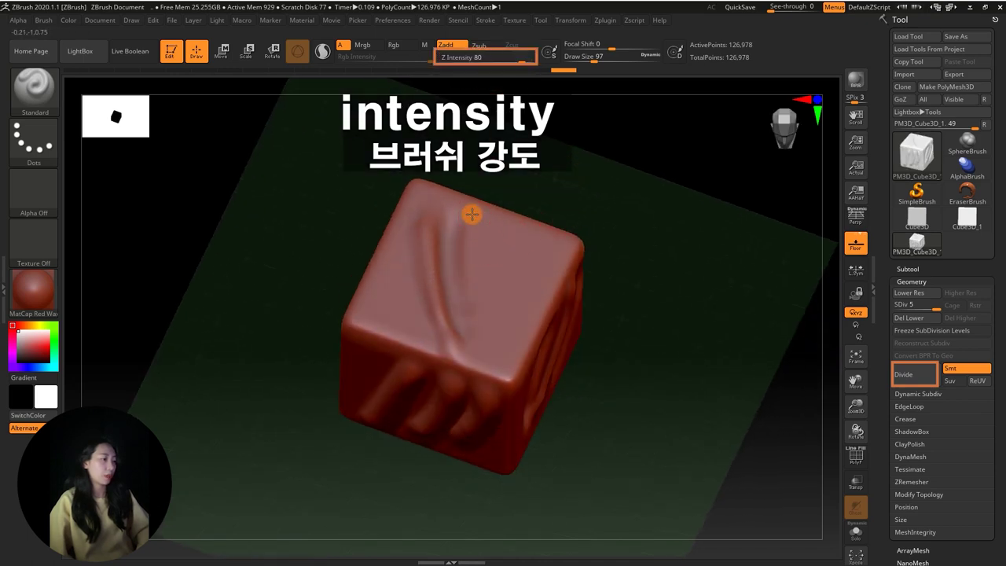
left_click_drag(471, 214, 473, 336)
mouse_move(534, 204)
left_mouse_down()
mouse_move(555, 197)
mouse_move(579, 149)
left_mouse_up()
Step: Lower Z Intensity, then raise it stepwise to settle at a moderate 27
left_click_drag(519, 58, 460, 63)
left_click_drag(573, 218, 596, 217)
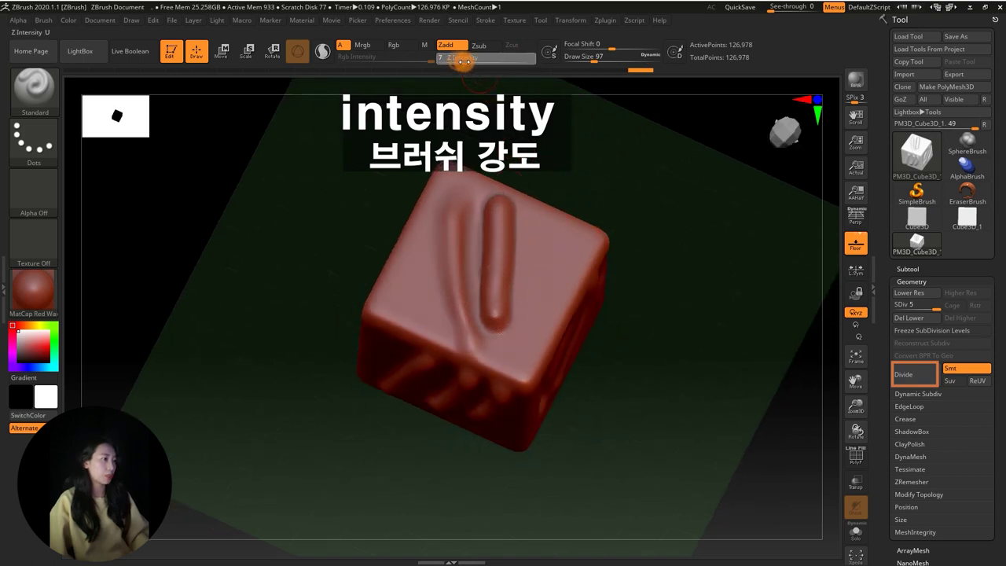
left_click_drag(584, 172, 586, 173)
left_click_drag(460, 60, 477, 60)
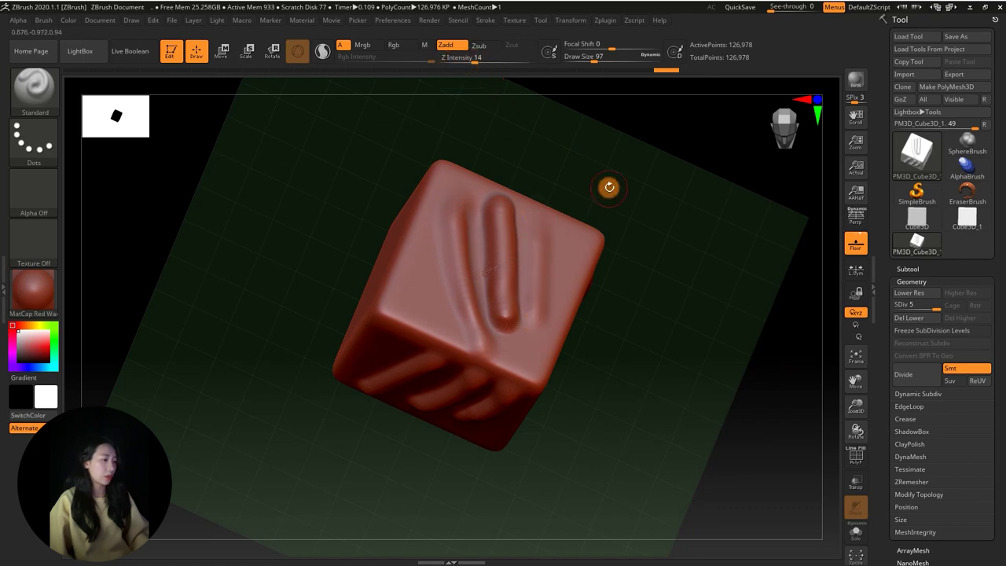
left_click_drag(608, 186, 604, 178)
left_click_drag(476, 60, 502, 61)
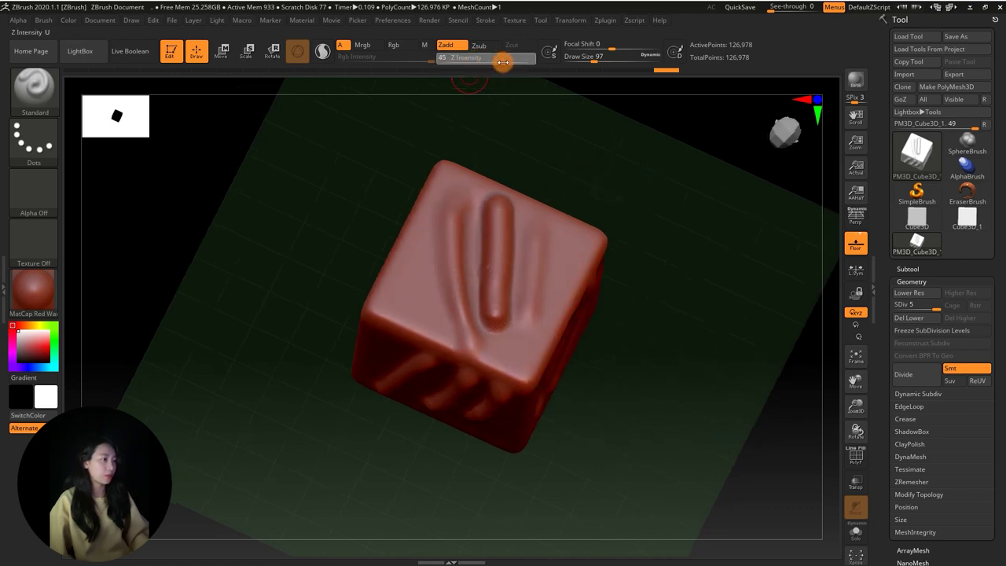
mouse_move(602, 184)
left_mouse_down()
mouse_move(633, 202)
mouse_move(616, 189)
left_mouse_up()
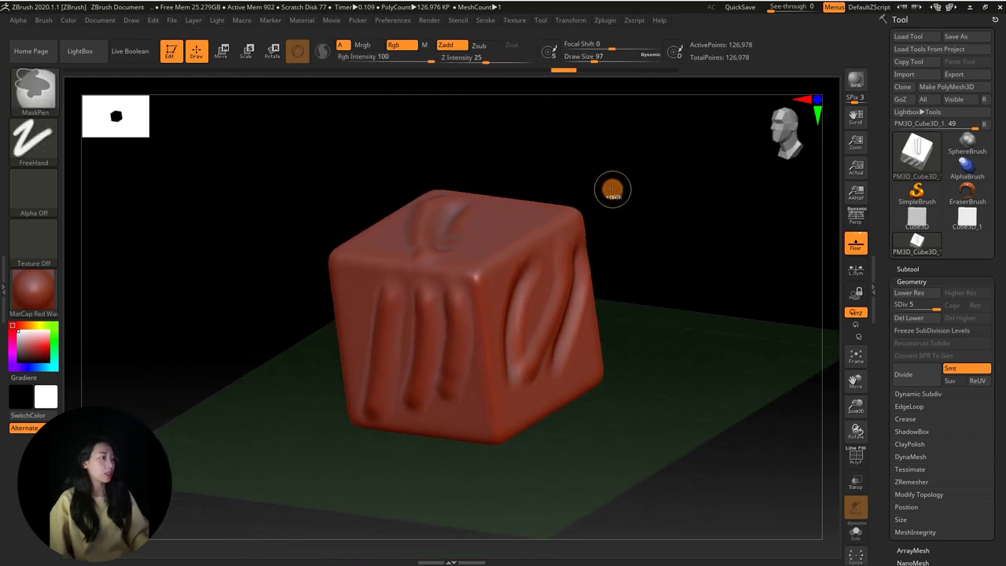
mouse_move(630, 179)
left_mouse_down()
mouse_move(613, 188)
mouse_move(613, 204)
left_mouse_up()
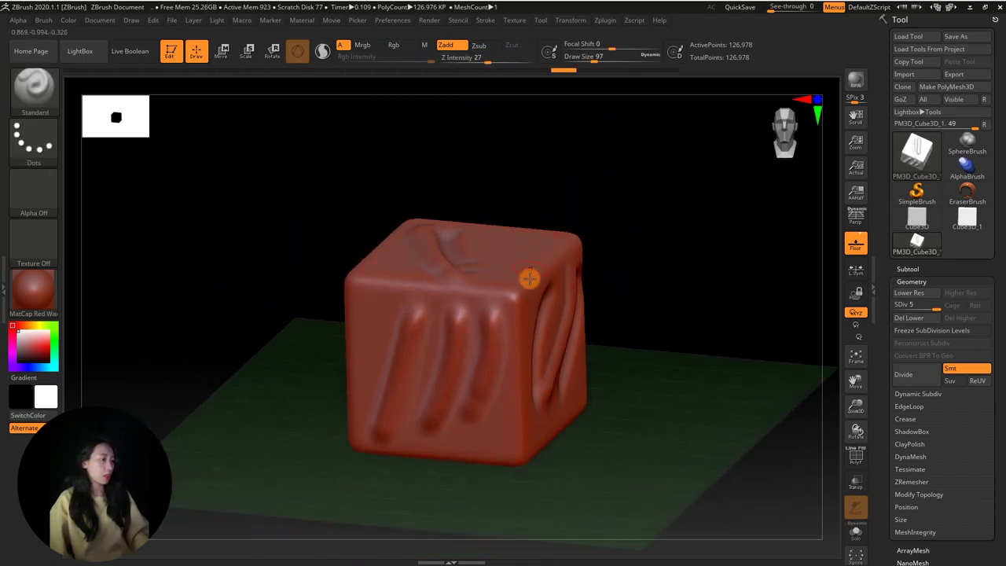
Step: Undo and redo recent strokes, including the oval stroke on the right face
key("ctrl+z")
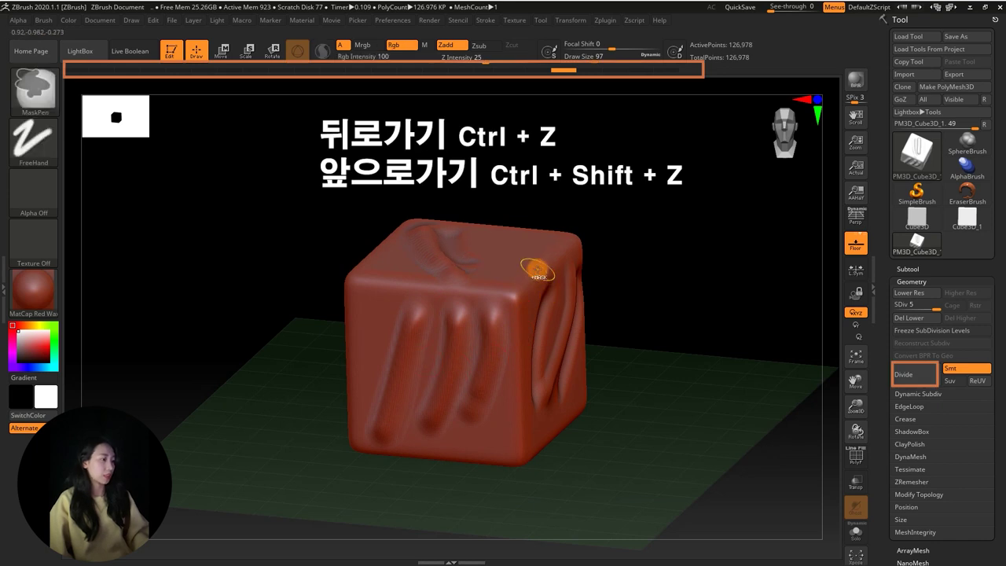
key("ctrl+z")
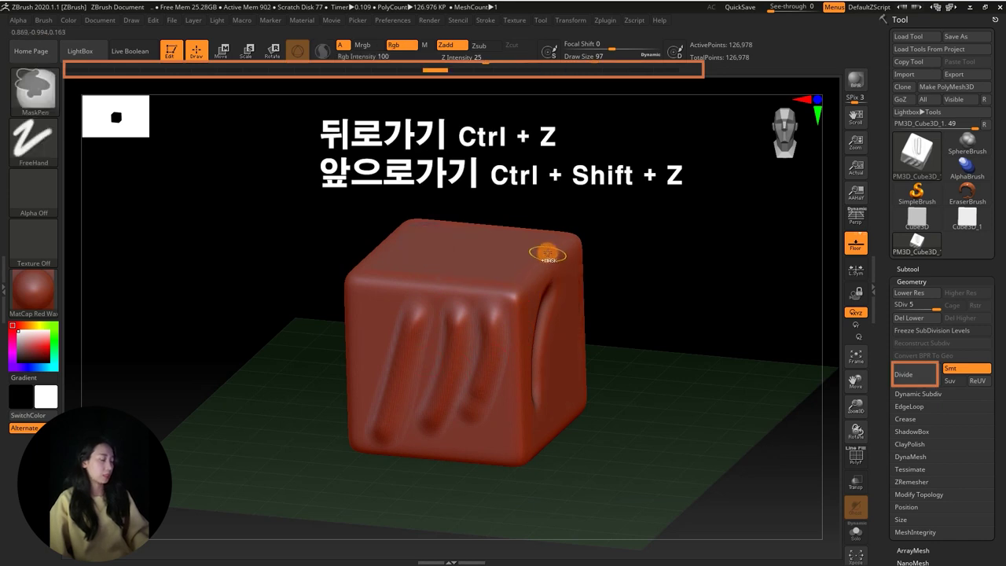
key("ctrl+z")
key("ctrl+z")
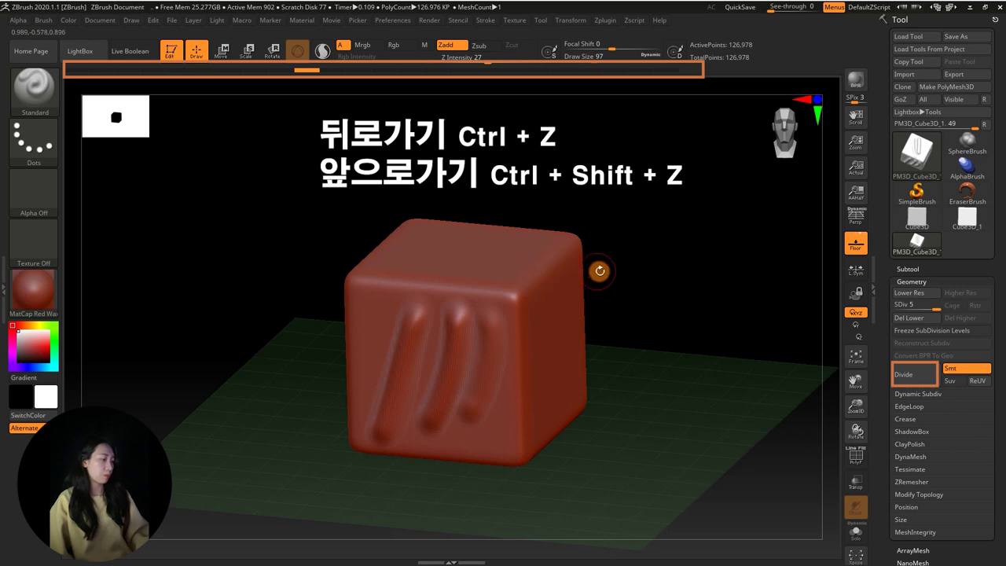
key("ctrl+shift")
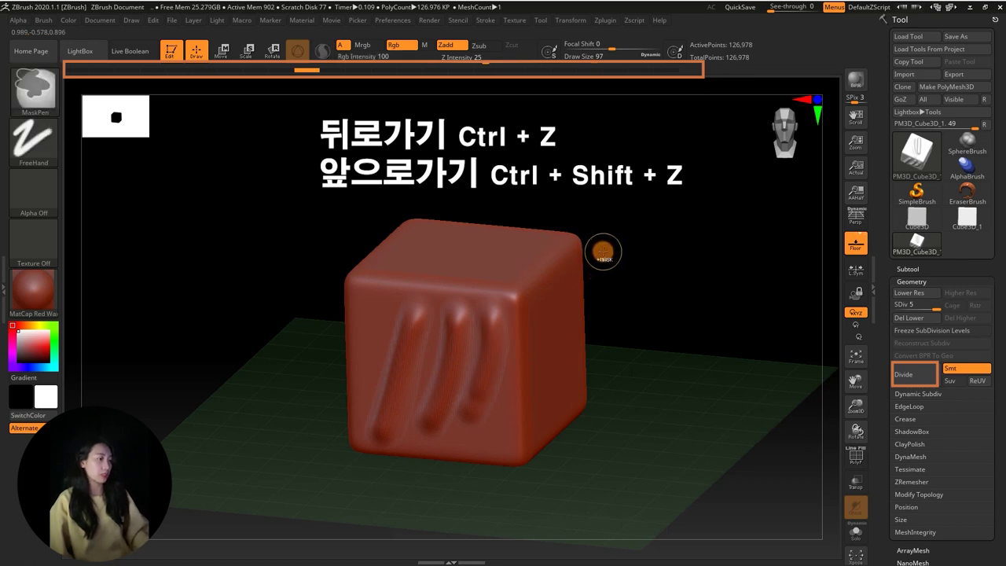
key("ctrl+shift+z")
key("ctrl+shift+z")
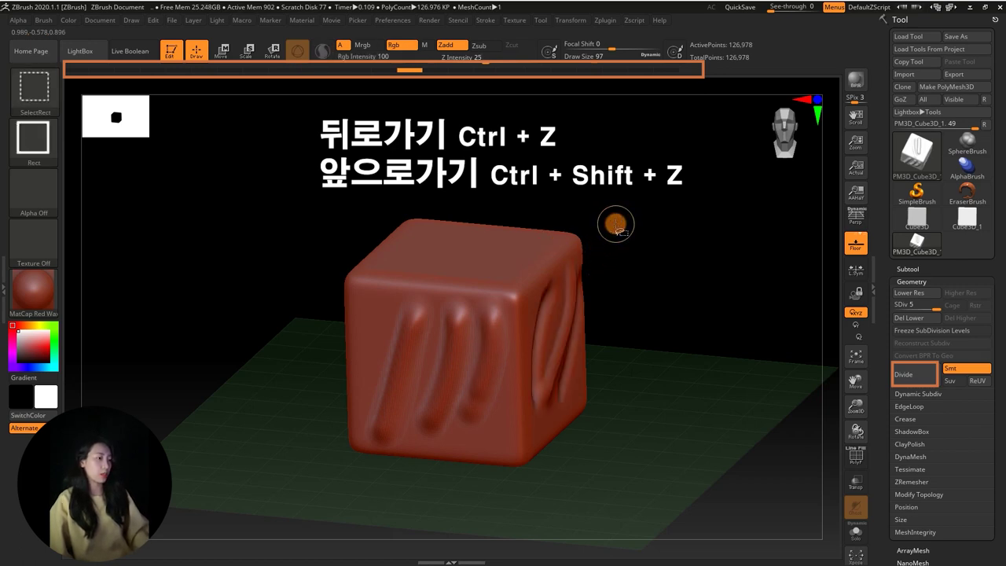
key("ctrl+shift+z")
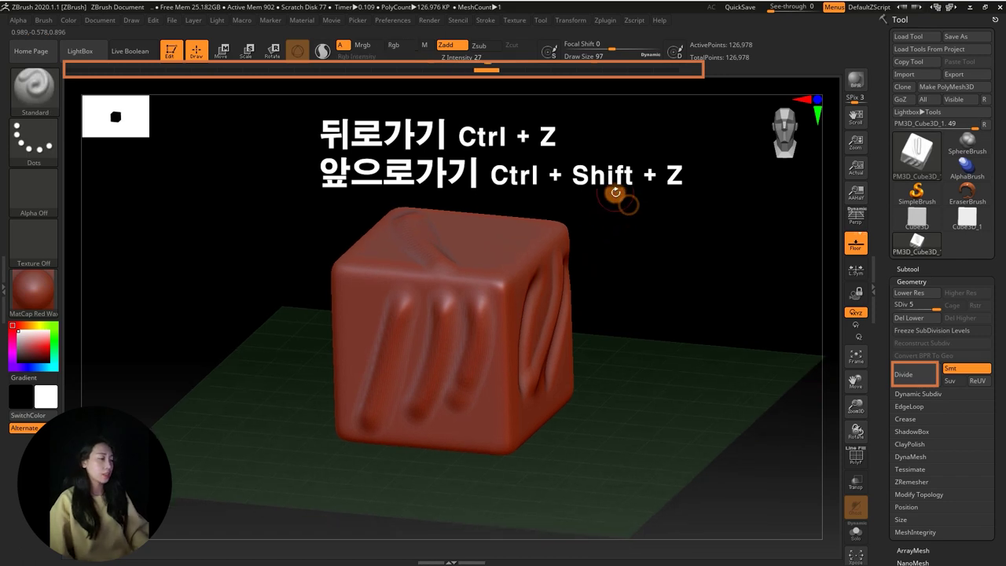
key("ctrl+shift+z")
key("ctrl+shift+z")
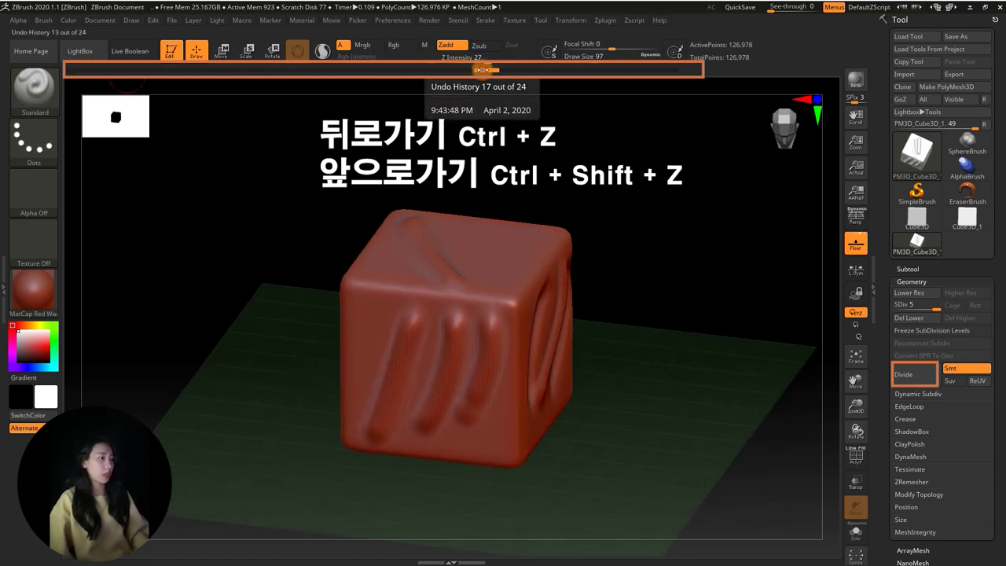
key("ctrl+shift+z")
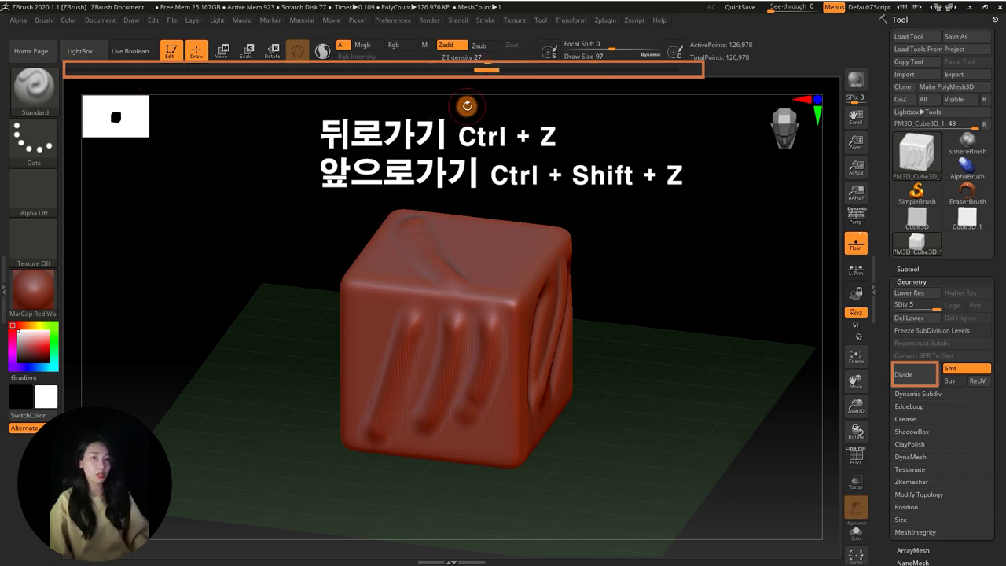
Step: Rewind the Undo History bar to before the top-face strokes, keeping the front ridges
mouse_move(482, 70)
left_mouse_down()
mouse_move(250, 73)
mouse_move(512, 91)
left_mouse_up()
mouse_move(438, 96)
left_mouse_down()
mouse_move(233, 89)
mouse_move(498, 86)
mouse_move(315, 92)
mouse_move(451, 91)
left_mouse_up()
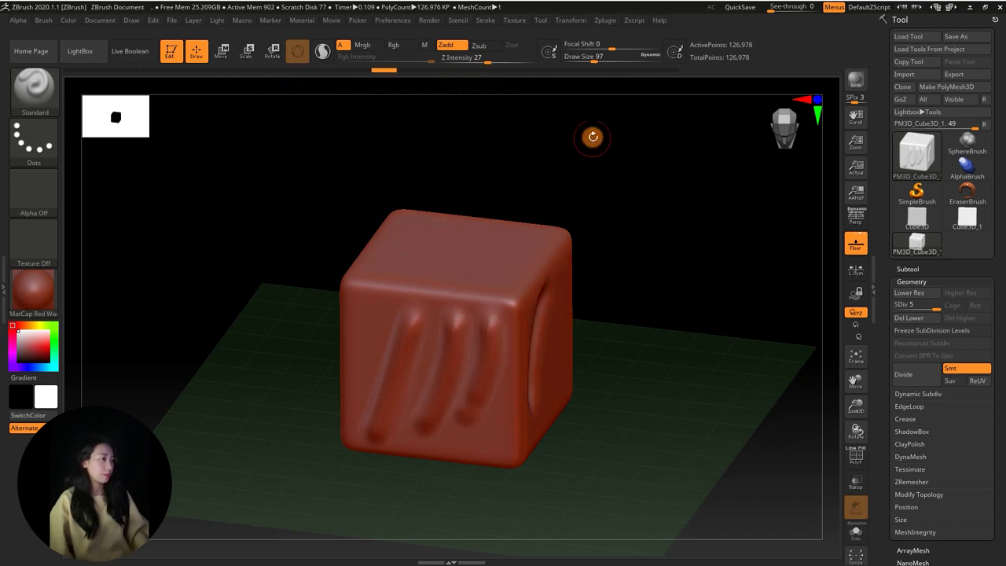
left_click_drag(592, 135, 557, 180)
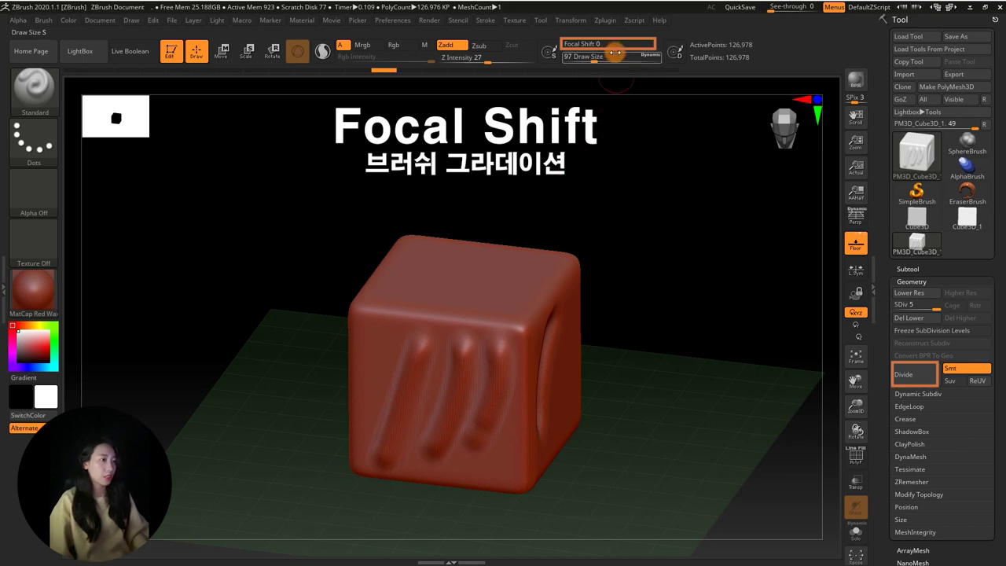
Step: Sculpt top-face test ridges at Focal Shift 0 and -100, then set Focal Shift to -60
left_click_drag(609, 45, 620, 48)
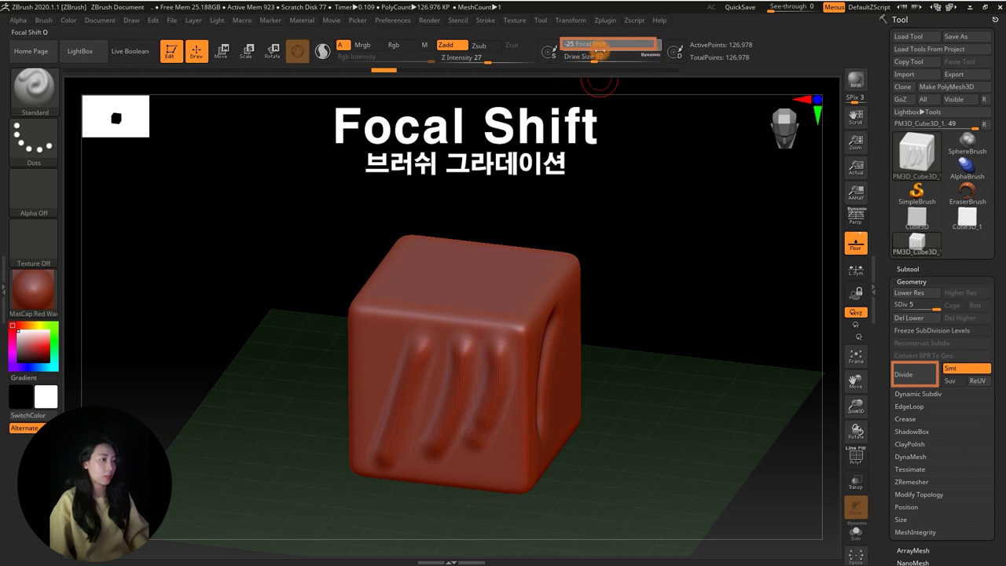
left_click_drag(610, 48, 612, 47)
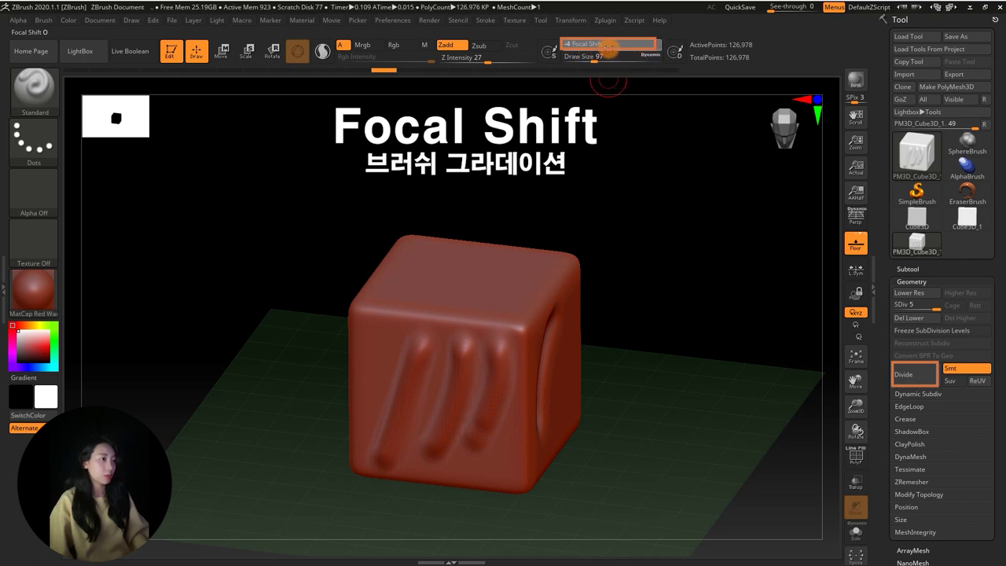
mouse_move(597, 118)
left_mouse_down()
mouse_move(572, 164)
mouse_move(447, 272)
mouse_move(484, 315)
left_mouse_up()
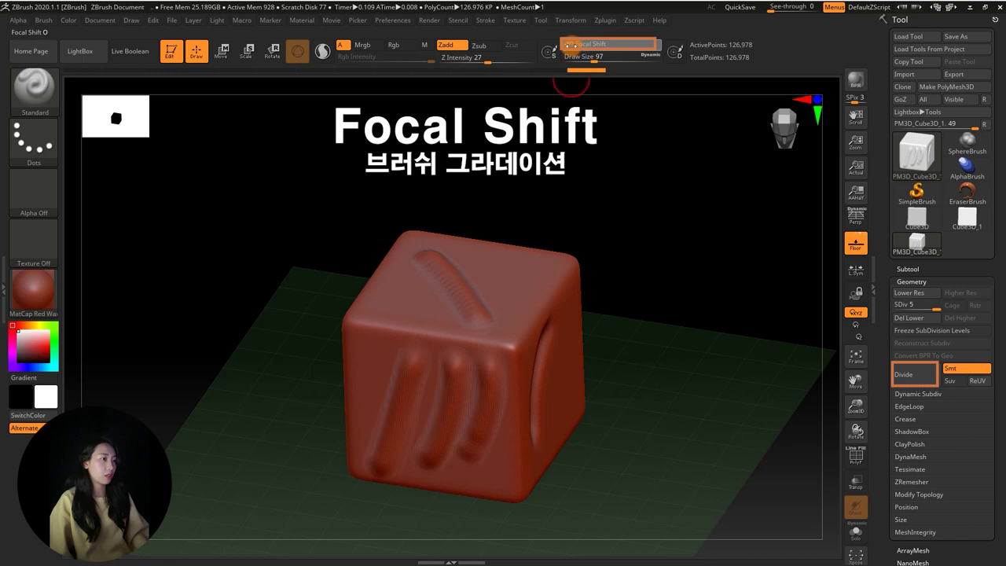
left_click_drag(571, 45, 561, 45)
mouse_move(550, 142)
left_mouse_down()
mouse_move(510, 238)
mouse_move(533, 197)
left_mouse_up()
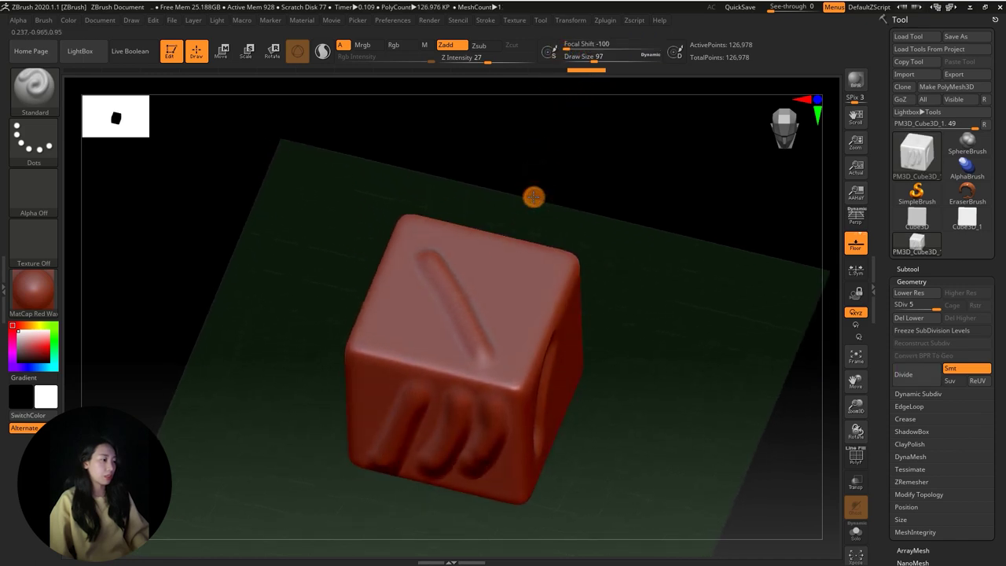
left_click_drag(461, 248, 490, 273)
left_click_drag(524, 328, 479, 252)
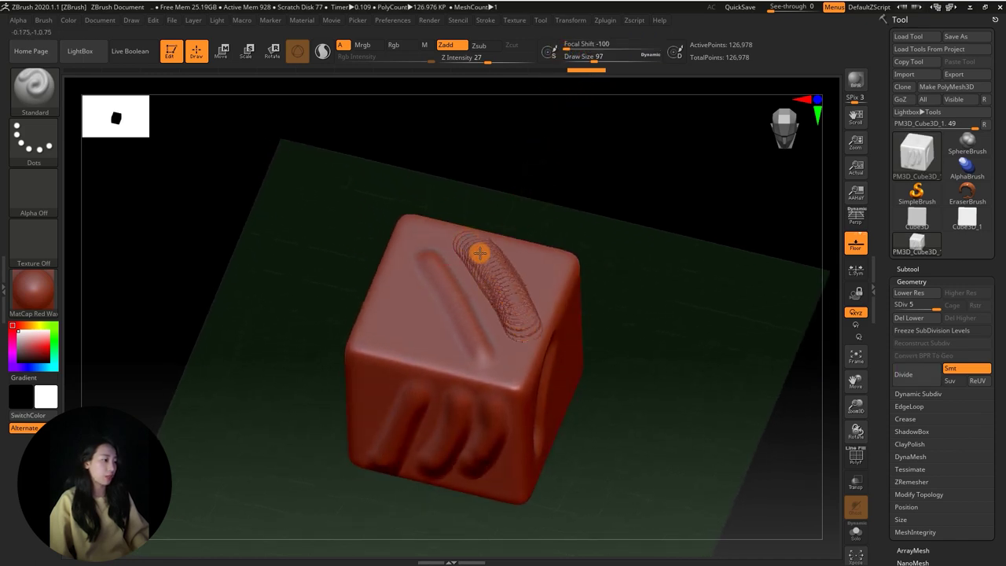
left_click_drag(568, 43, 604, 43)
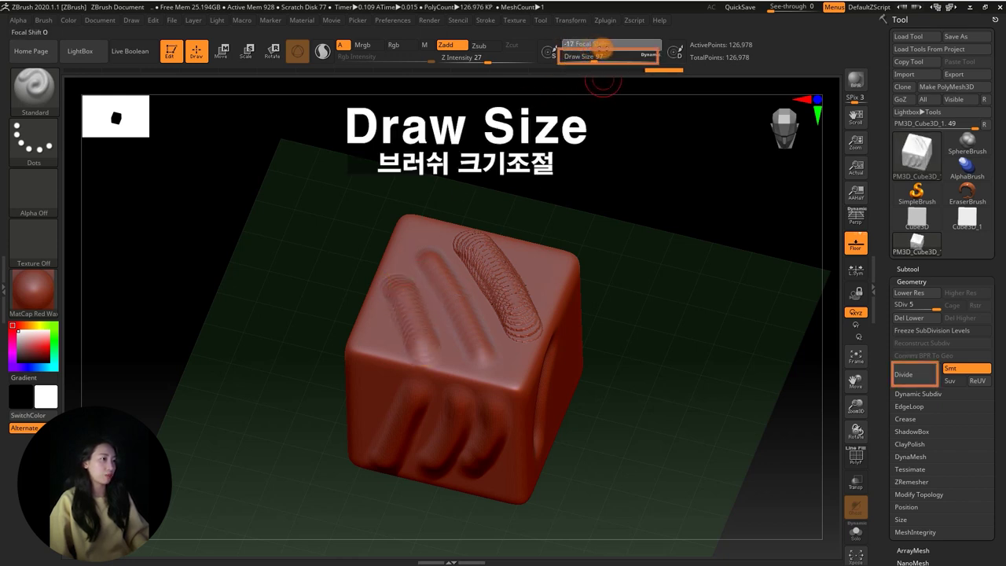
Step: Raise the brush Draw Size to 293, reorient the cube toward the front, and bring up the quick palette
left_click_drag(597, 168, 579, 180)
mouse_move(593, 58)
left_mouse_down()
mouse_move(581, 59)
mouse_move(598, 58)
left_mouse_up()
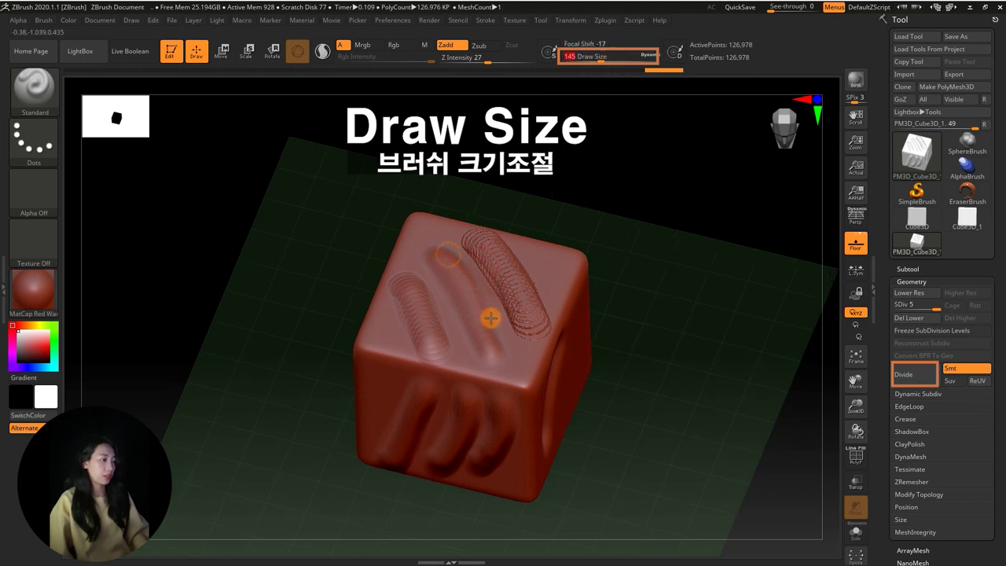
mouse_move(601, 323)
left_mouse_down()
mouse_move(599, 262)
mouse_move(523, 294)
left_mouse_up()
mouse_move(572, 327)
left_mouse_down()
mouse_move(593, 213)
mouse_move(582, 98)
left_mouse_up()
left_click_drag(601, 57, 618, 57)
mouse_move(545, 213)
left_mouse_down()
mouse_move(589, 233)
mouse_move(532, 218)
mouse_move(605, 236)
left_mouse_up()
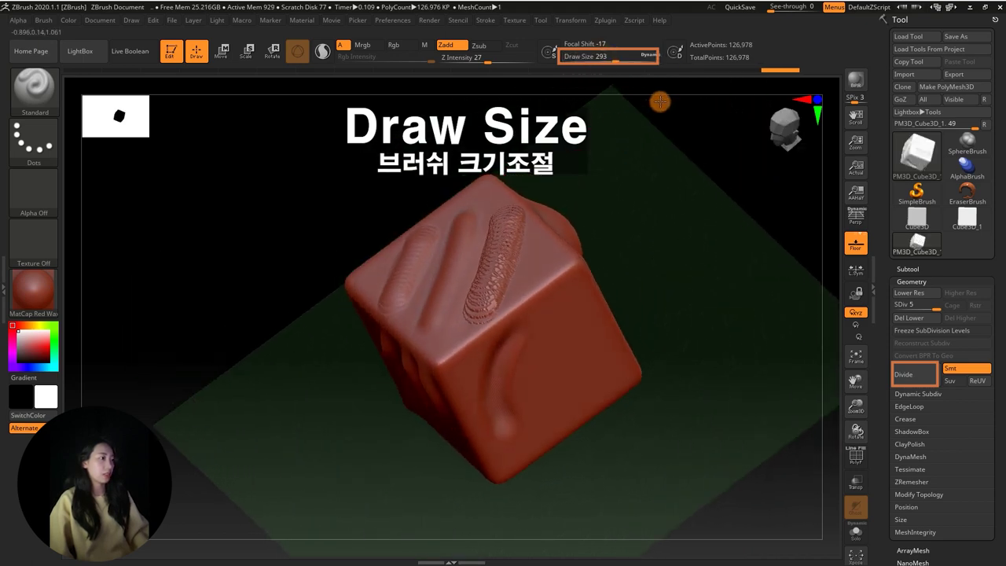
left_click_drag(627, 145, 668, 153, "shift")
mouse_move(625, 200)
left_mouse_down()
mouse_move(579, 209)
mouse_move(604, 207)
mouse_move(608, 184)
mouse_move(607, 227)
mouse_move(539, 225)
left_mouse_up()
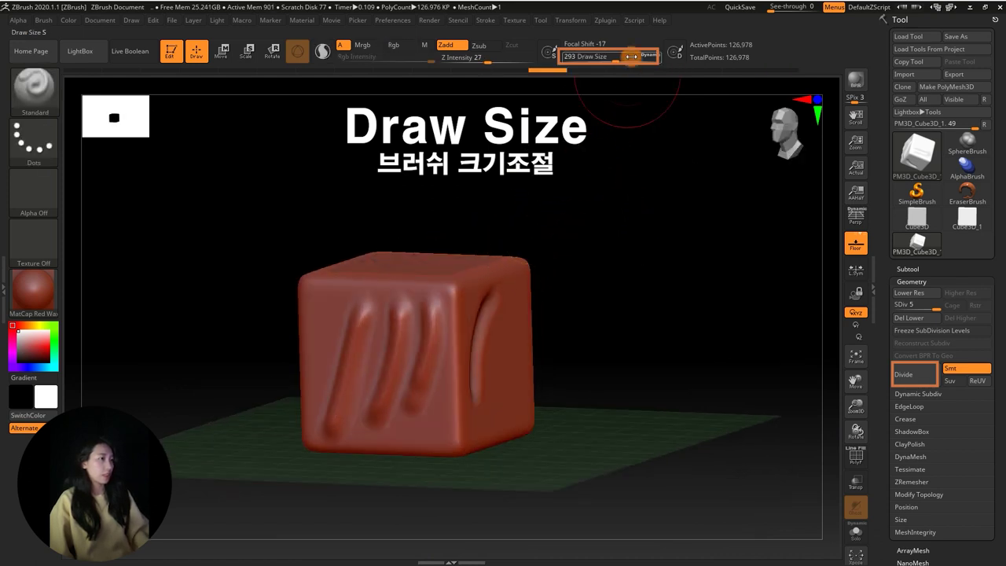
mouse_move(532, 231)
left_mouse_down()
mouse_move(568, 225)
mouse_move(535, 217)
left_mouse_up()
key("space")
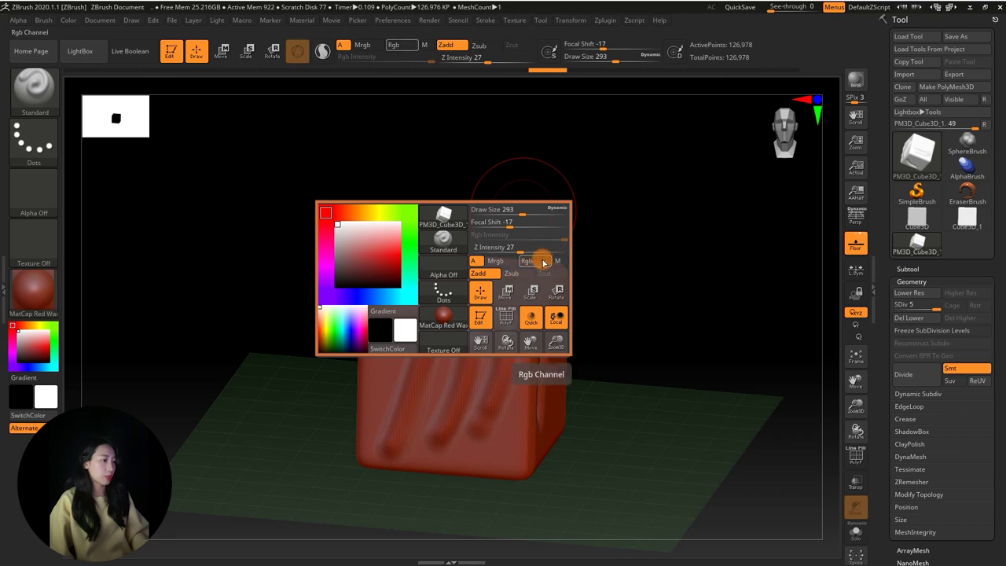
Step: Set the brush to Draw Size 101, Focal Shift -47 and Z Intensity 24
key("space")
key("space")
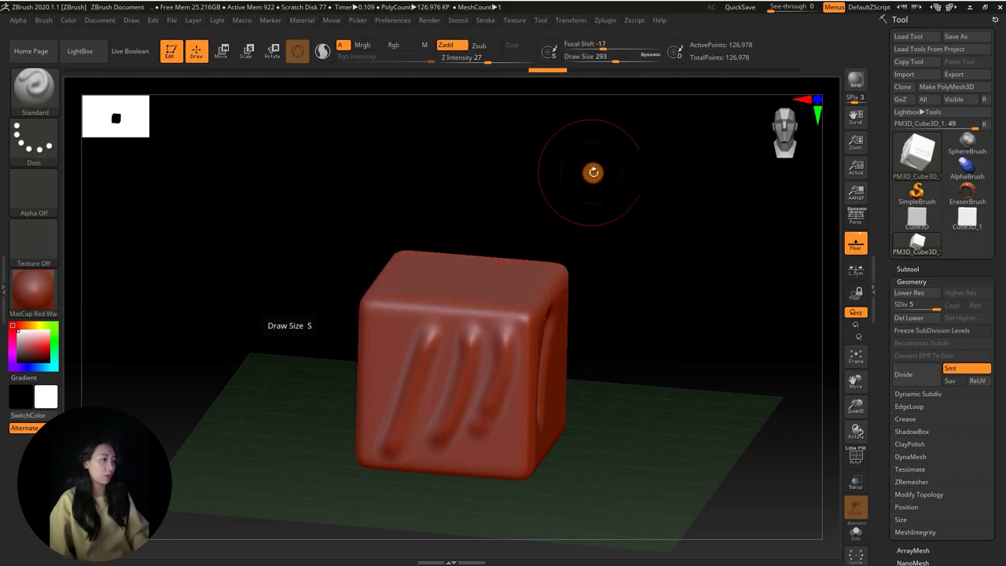
key("space")
key("space")
mouse_move(680, 346)
left_mouse_down()
mouse_move(663, 348)
mouse_move(670, 362)
left_mouse_up()
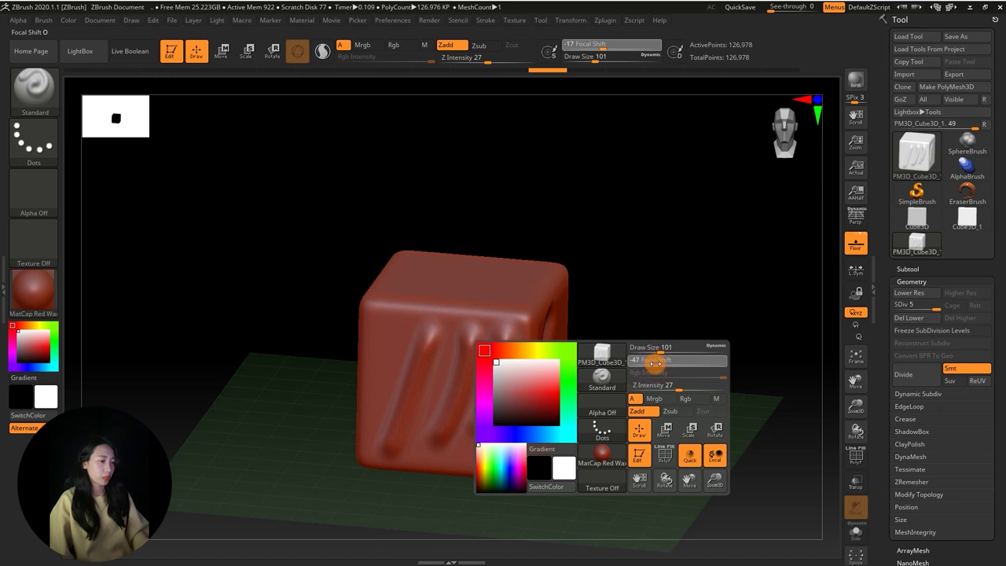
left_click_drag(675, 385, 668, 385)
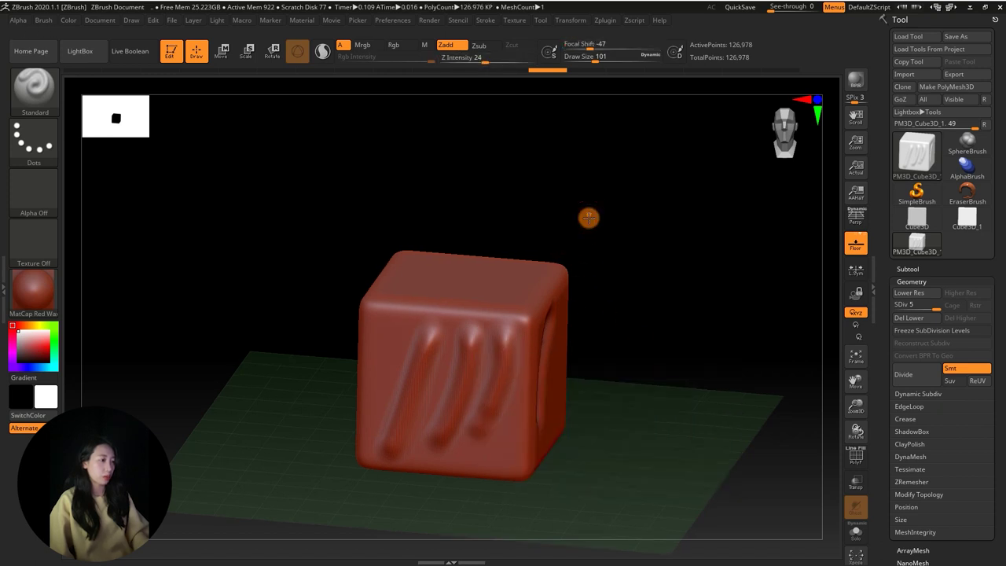
left_click_drag(589, 213, 438, 285)
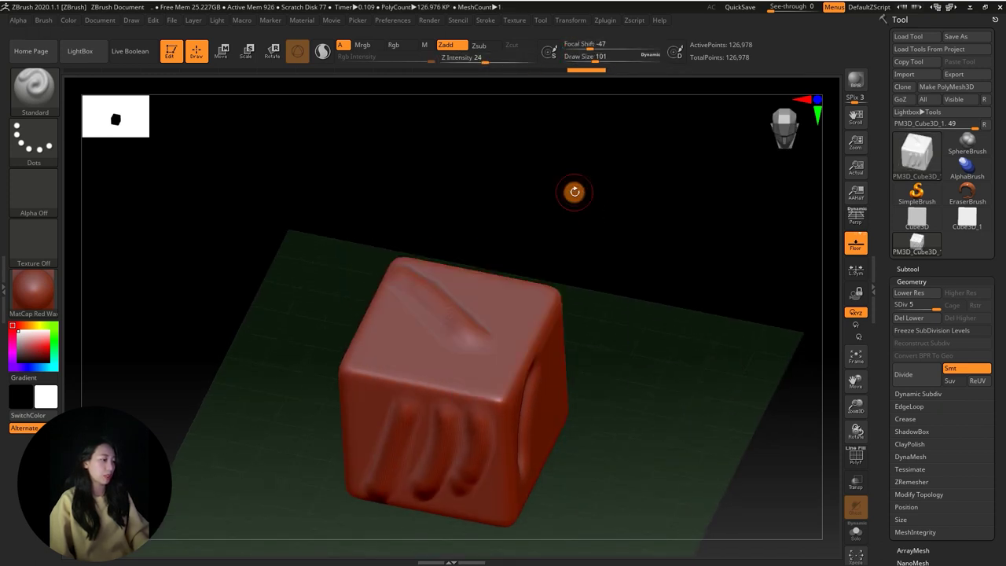
left_click_drag(592, 201, 583, 187)
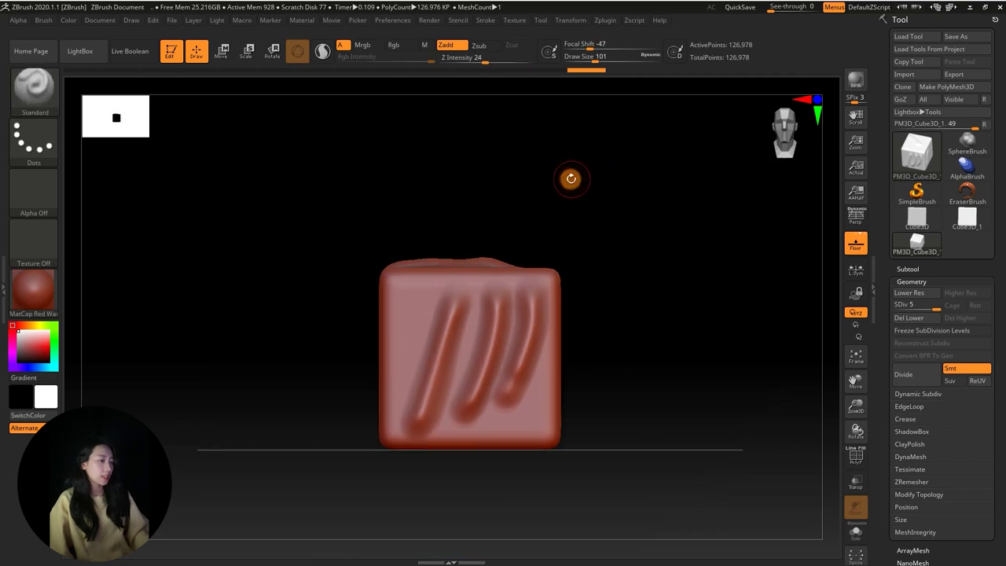
key("space")
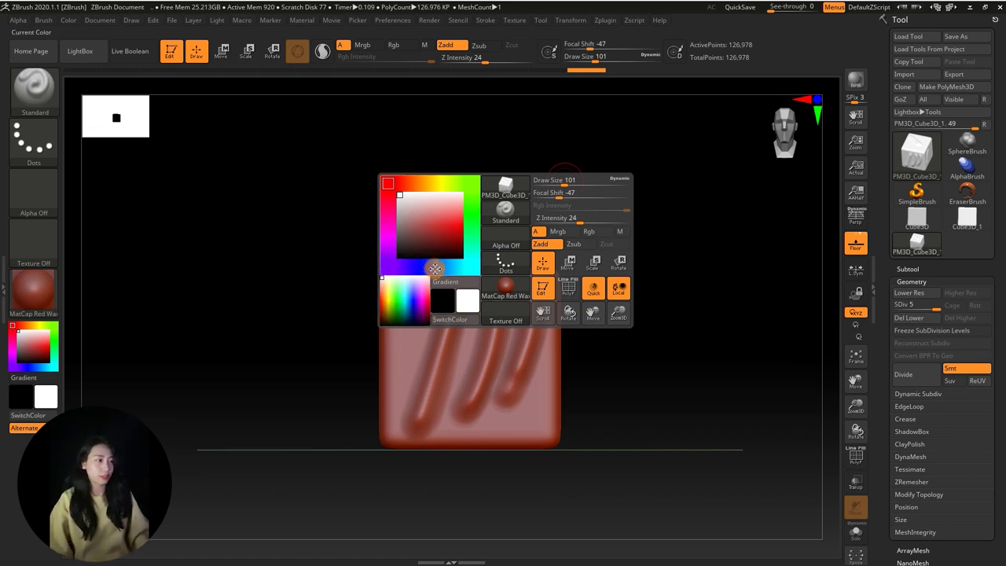
key("space")
Step: Undo the carved grooves one by one until the cube is smooth again
mouse_move(516, 152)
left_mouse_down()
mouse_move(543, 191)
mouse_move(523, 198)
left_mouse_up()
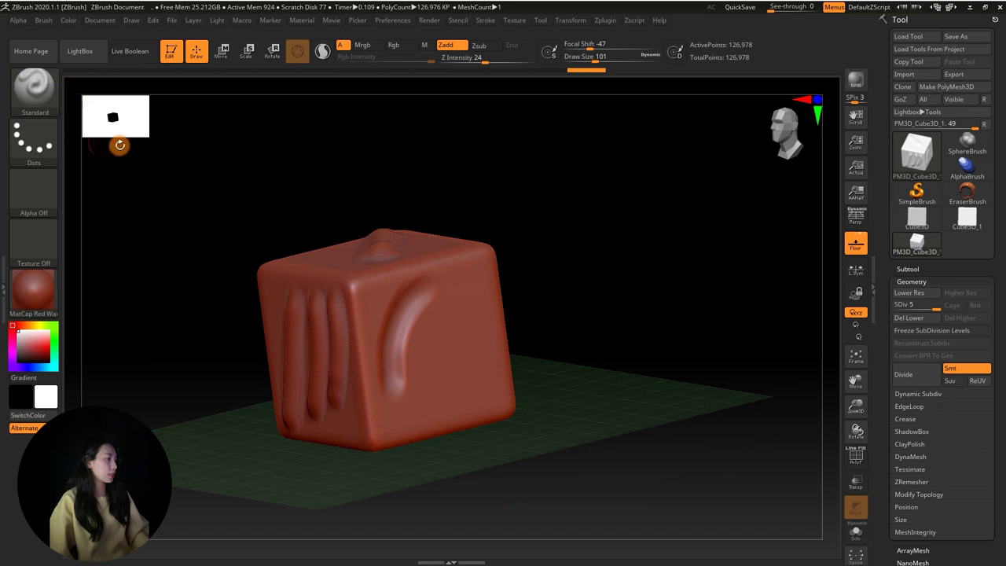
left_click_drag(116, 146, 498, 171)
key("ctrl")
key("ctrl+z")
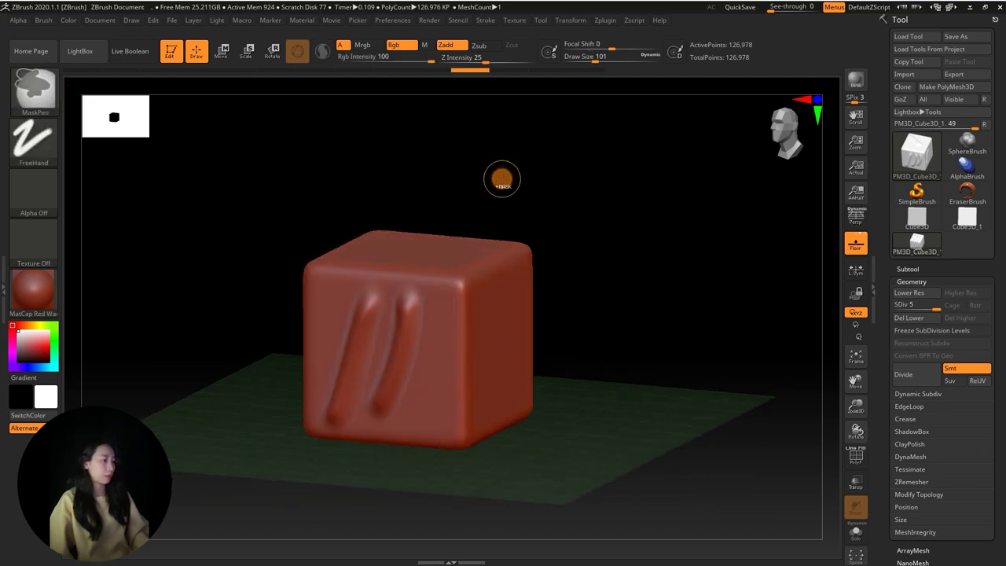
key("ctrl+z")
key("ctrl+z")
key("ctrl+z")
mouse_move(496, 177)
left_mouse_down("shift")
mouse_move(568, 193)
mouse_move(514, 189)
mouse_move(517, 211)
mouse_move(549, 204)
left_mouse_up("shift")
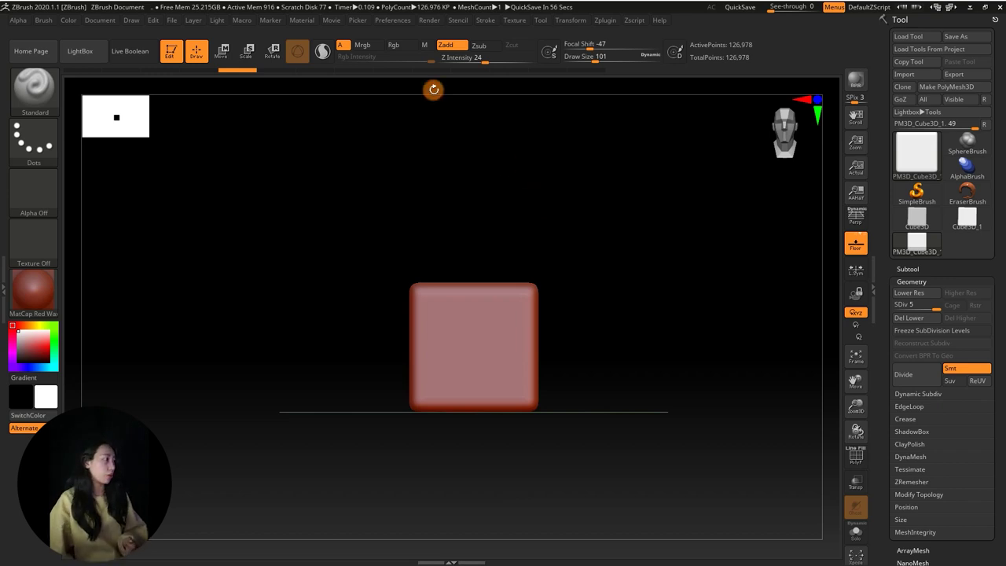
Step: Pick the Move brush from the brush library, running at Draw Size 125
left_click(34, 88)
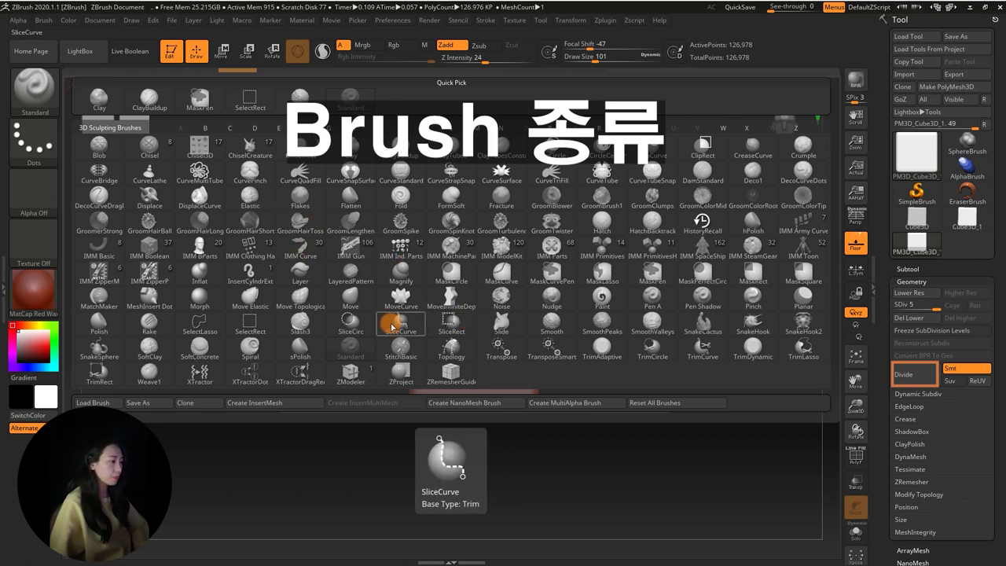
left_click(351, 306)
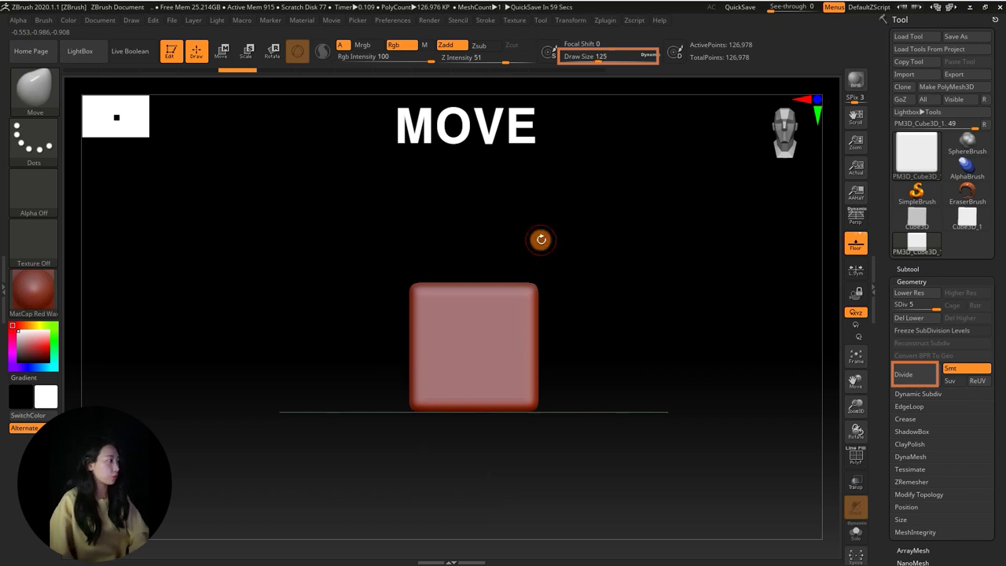
Step: Enlarge the Move brush to 329 and pull a flap and spikes out of the cube
key("bracketright")
mouse_move(541, 281)
left_mouse_down()
mouse_move(583, 240)
mouse_move(649, 305)
mouse_move(604, 252)
mouse_move(532, 216)
mouse_move(597, 194)
mouse_move(635, 220)
mouse_move(737, 198)
mouse_move(722, 271)
mouse_move(710, 262)
mouse_move(597, 282)
left_mouse_up()
mouse_move(504, 218)
left_mouse_down()
mouse_move(487, 179)
mouse_move(503, 149)
left_mouse_up()
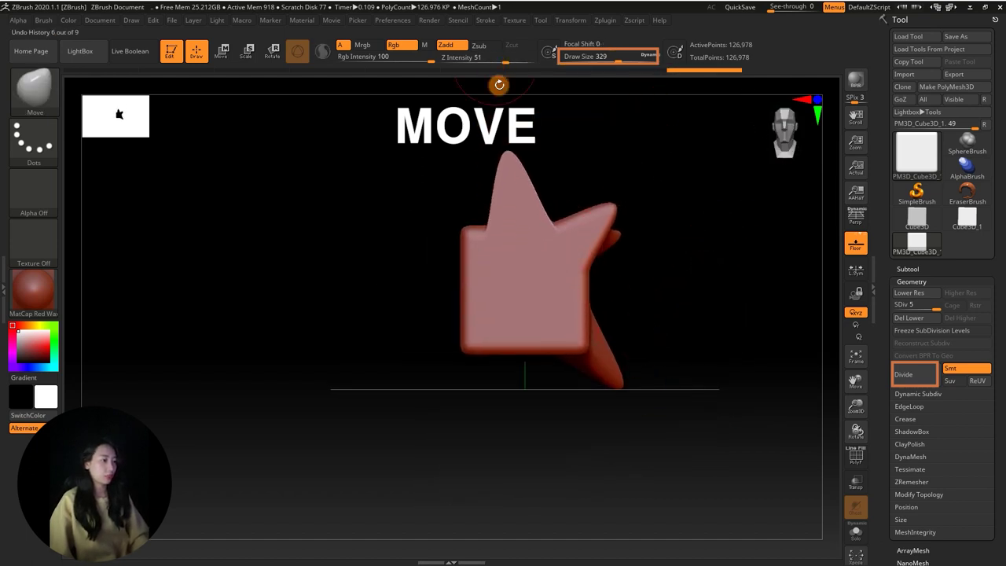
left_click_drag(482, 255, 432, 267)
left_click_drag(519, 326, 498, 433)
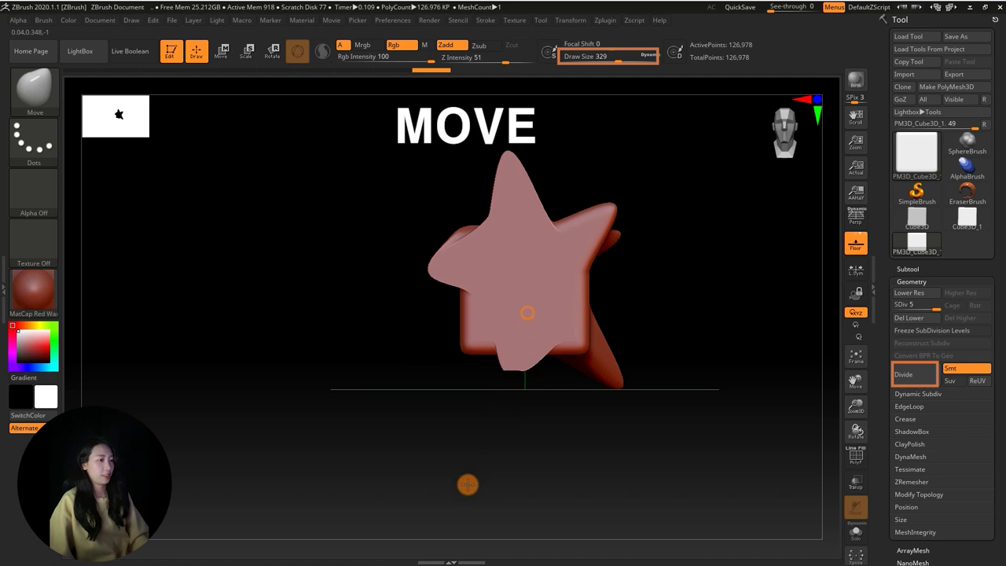
left_click(557, 294)
mouse_move(634, 240)
left_mouse_down()
mouse_move(673, 271)
mouse_move(648, 318)
mouse_move(682, 329)
mouse_move(631, 342)
mouse_move(535, 327)
mouse_move(723, 363)
left_mouse_up()
left_click_drag(709, 328, 659, 353)
Step: Inspect the spiked cube, then roll the undo history back to one stretched corner
mouse_move(662, 307)
left_mouse_down()
mouse_move(664, 241)
mouse_move(663, 275)
left_mouse_up()
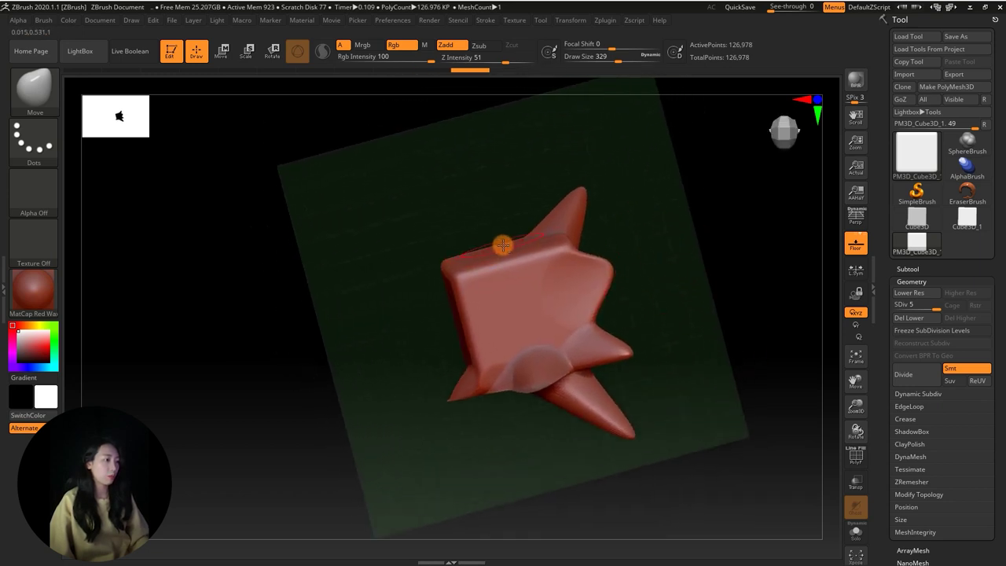
mouse_move(646, 351)
left_mouse_down()
mouse_move(699, 336)
mouse_move(724, 302)
mouse_move(757, 370)
mouse_move(704, 260)
mouse_move(662, 247)
mouse_move(641, 282)
mouse_move(631, 225)
mouse_move(624, 241)
mouse_move(566, 229)
mouse_move(623, 234)
left_mouse_up()
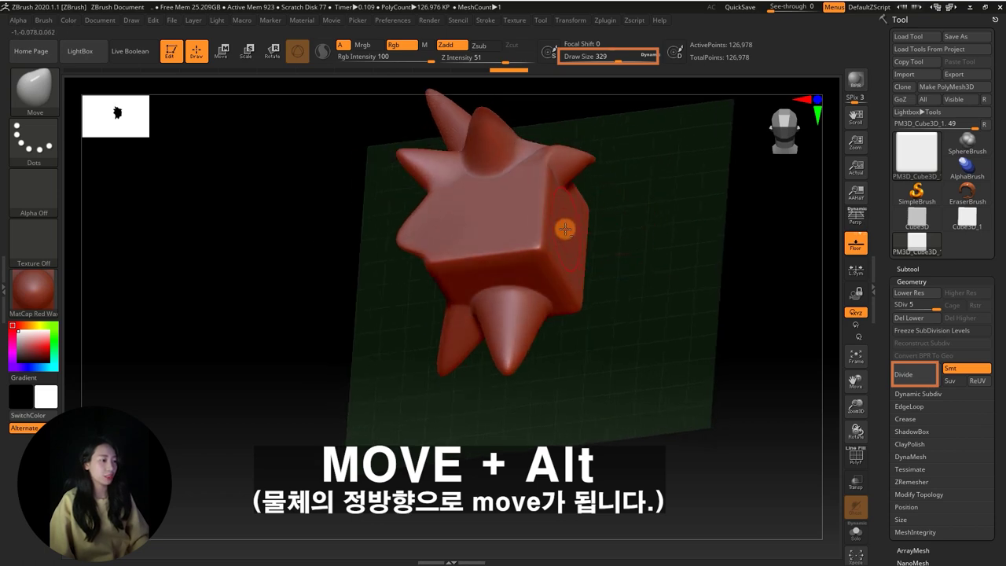
mouse_move(709, 217)
left_mouse_down()
mouse_move(692, 287)
mouse_move(516, 217)
left_mouse_up()
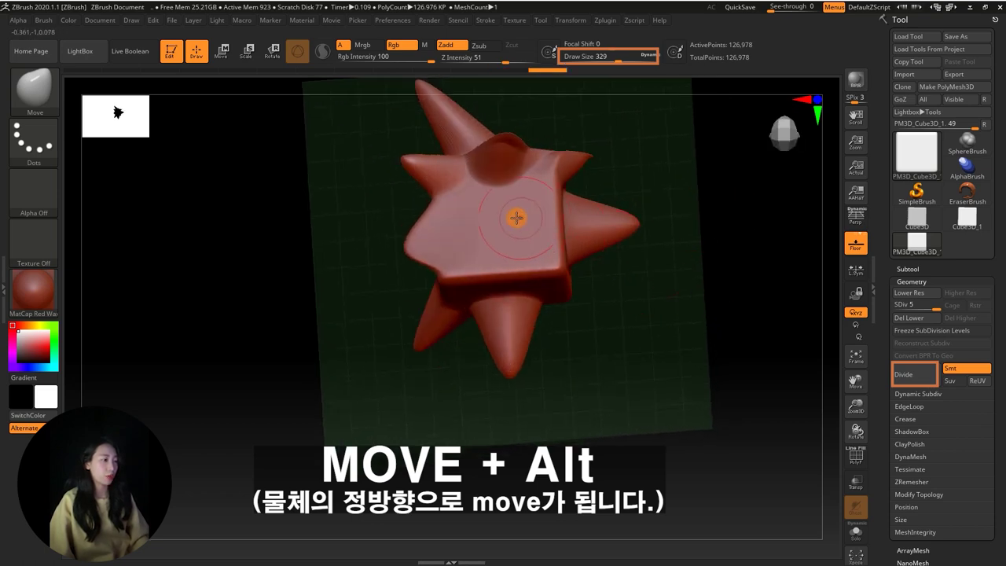
mouse_move(605, 271)
left_mouse_down()
mouse_move(629, 280)
mouse_move(539, 236)
left_mouse_up()
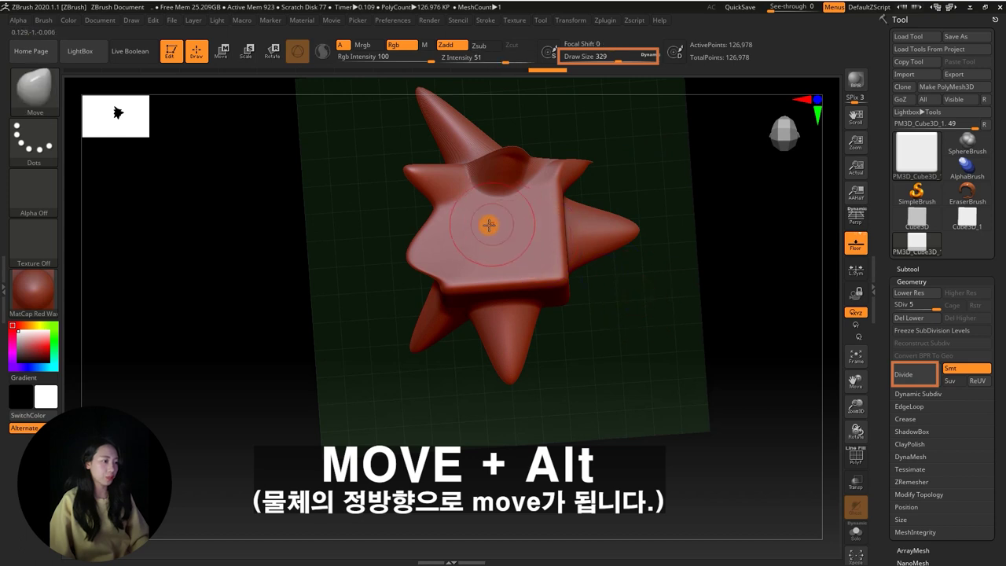
left_click_drag(711, 214, 673, 339)
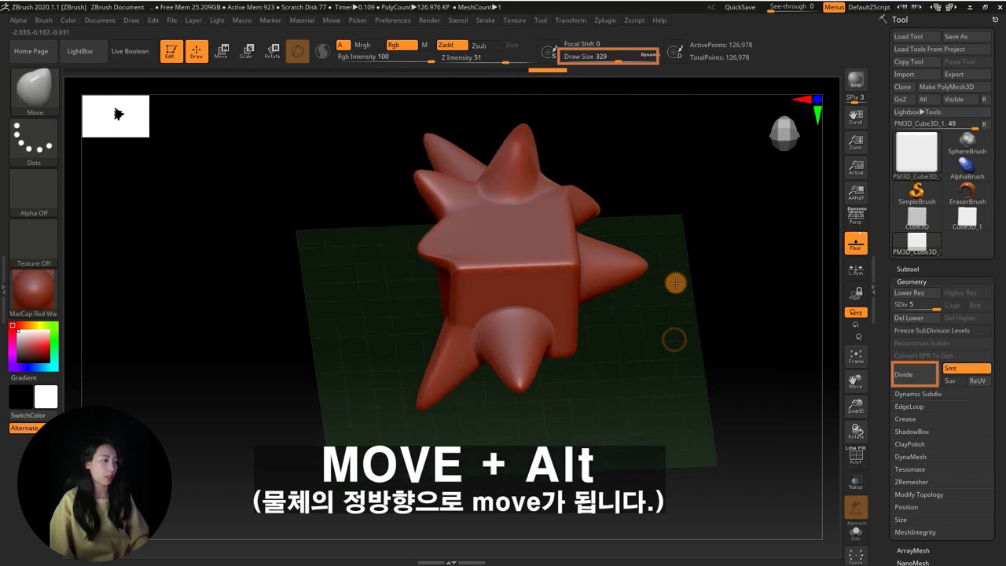
left_click_drag(534, 77, 273, 76)
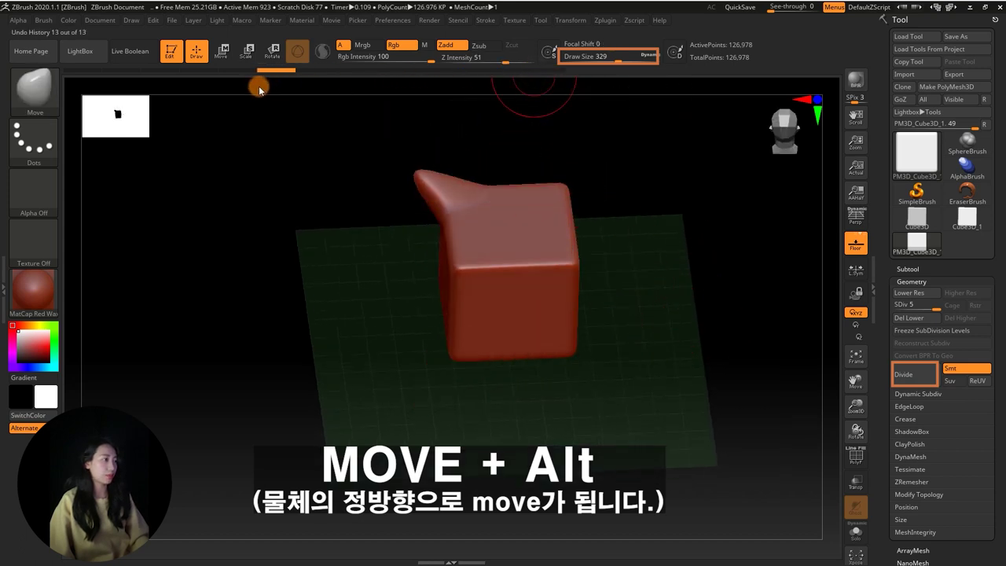
Step: Drag the undo history back to the start to restore the plain cube
left_click_drag(234, 76, 224, 70)
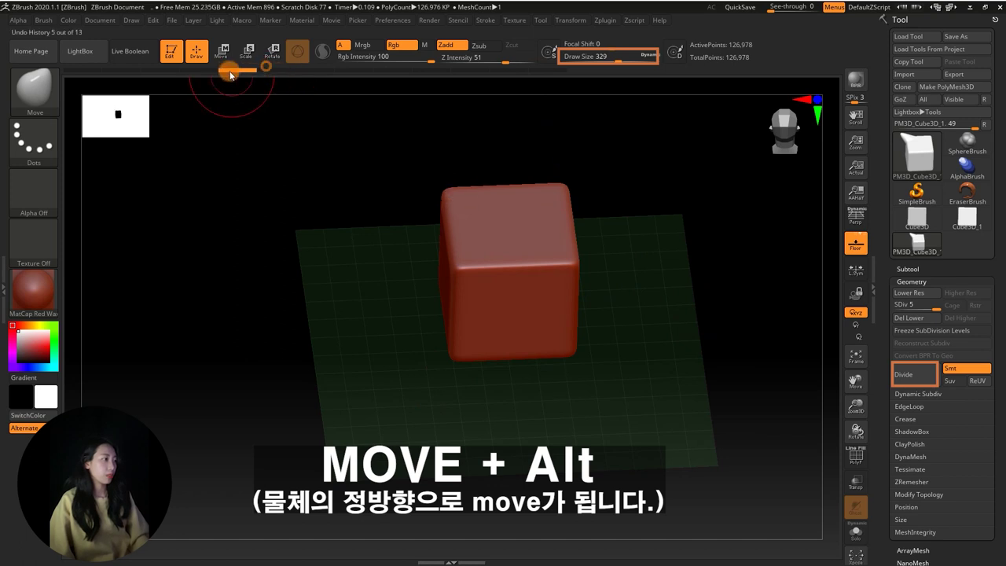
mouse_move(523, 124)
left_mouse_down()
mouse_move(556, 198)
mouse_move(496, 214)
mouse_move(644, 196)
mouse_move(548, 241)
left_mouse_up()
mouse_move(623, 225)
left_mouse_down()
mouse_move(561, 259)
mouse_move(583, 343)
mouse_move(541, 298)
mouse_move(544, 397)
mouse_move(577, 351)
mouse_move(631, 321)
mouse_move(617, 283)
mouse_move(636, 263)
mouse_move(646, 299)
left_mouse_up()
Step: Pull a cone up from the cube's top with the Move brush
mouse_move(498, 201)
left_mouse_down("alt")
mouse_move(518, 415)
mouse_move(526, 411)
left_mouse_up("alt")
mouse_move(665, 348)
left_mouse_down()
mouse_move(678, 408)
mouse_move(568, 231)
mouse_move(649, 294)
mouse_move(621, 318)
mouse_move(584, 241)
mouse_move(608, 267)
mouse_move(597, 291)
mouse_move(584, 243)
mouse_move(610, 260)
mouse_move(606, 305)
mouse_move(619, 292)
mouse_move(640, 314)
mouse_move(498, 231)
left_mouse_up()
left_click(34, 86)
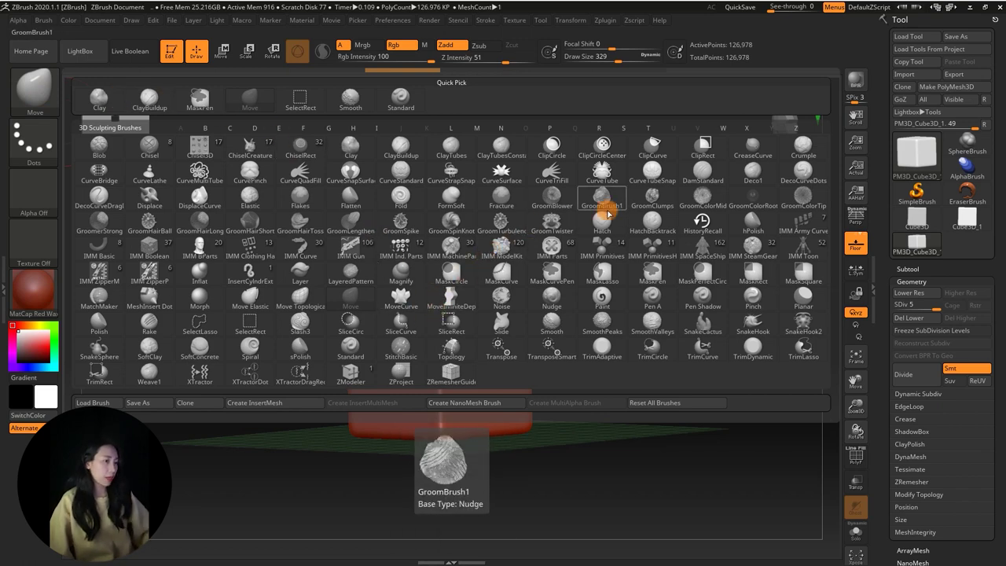
Step: Make DamStandard in Zsub mode the current brush
left_click(695, 177)
left_click_drag(528, 226, 548, 192)
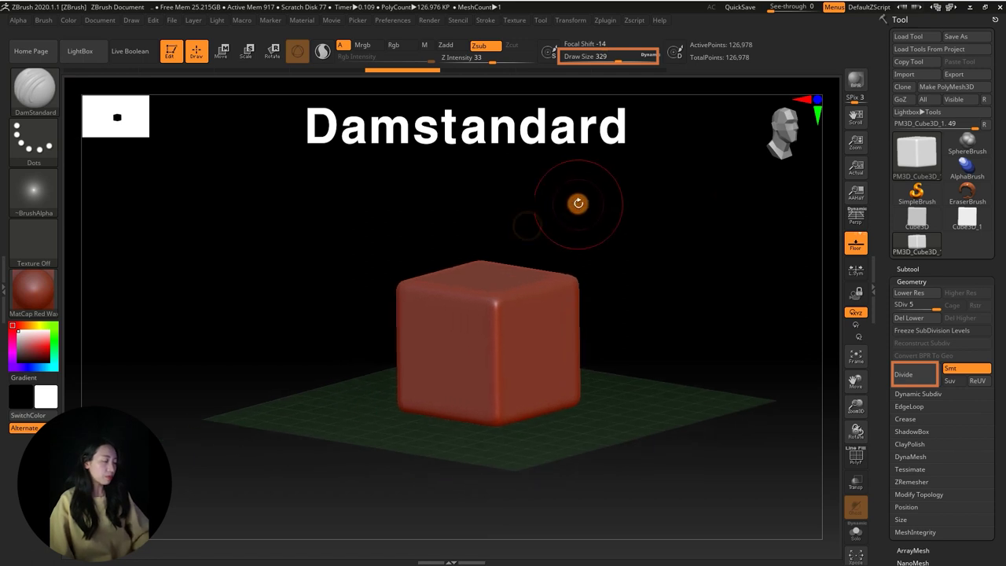
mouse_move(575, 212)
left_mouse_down()
mouse_move(568, 236)
mouse_move(538, 186)
left_mouse_up()
key("space")
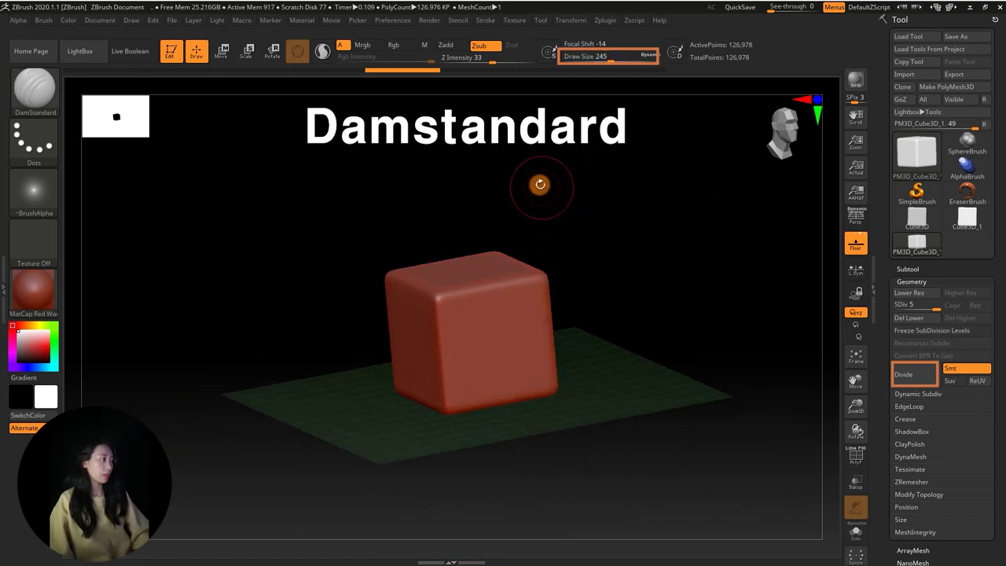
key("b")
key("d")
key("s")
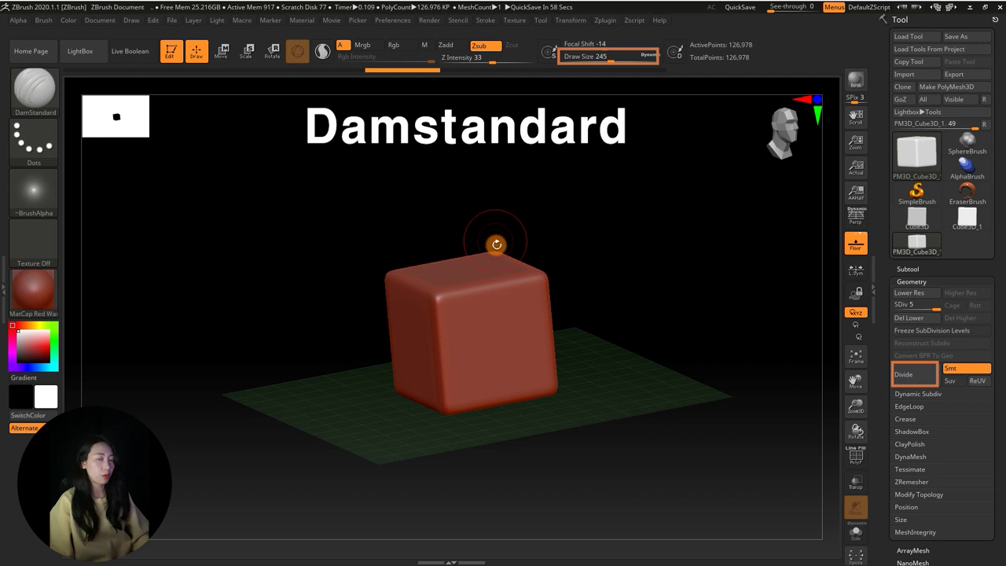
mouse_move(561, 265)
left_mouse_down()
mouse_move(607, 250)
mouse_move(604, 204)
mouse_move(532, 206)
mouse_move(546, 214)
mouse_move(514, 332)
left_mouse_up()
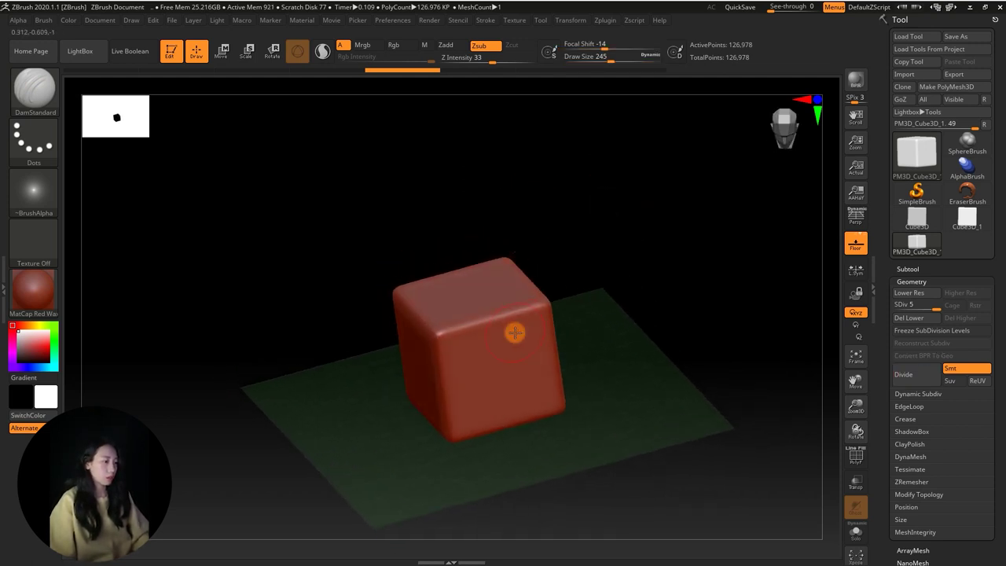
Step: Carve two parallel vertical grooves and a curved groove on the front face
left_click_drag(496, 366, 493, 401)
mouse_move(579, 359)
left_mouse_down()
mouse_move(534, 328)
mouse_move(527, 396)
left_mouse_up()
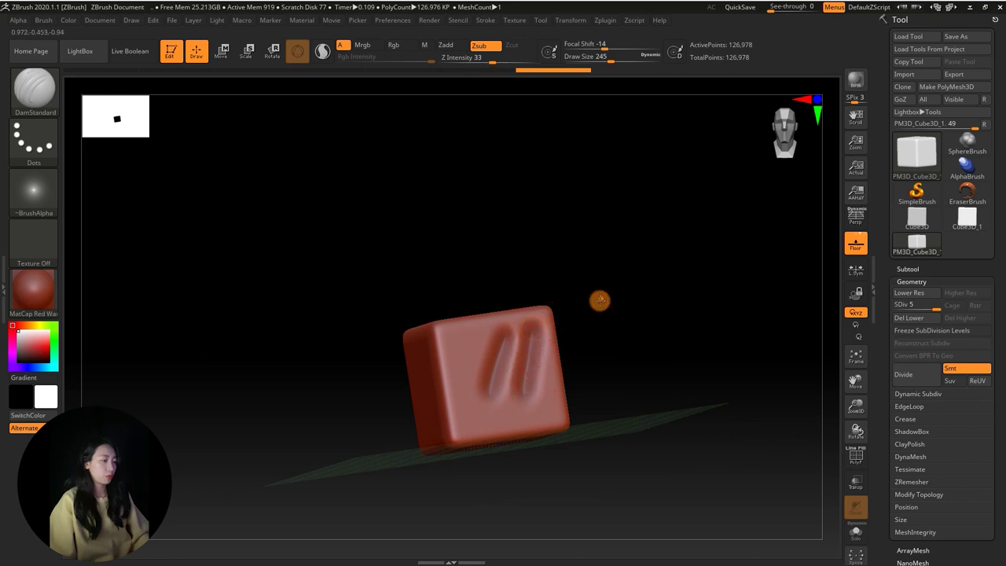
left_click_drag(602, 296, 573, 315)
mouse_move(641, 304)
left_mouse_down()
mouse_move(624, 314)
mouse_move(651, 275)
mouse_move(597, 299)
mouse_move(515, 360)
mouse_move(601, 315)
mouse_move(537, 388)
left_mouse_up()
mouse_move(637, 328)
left_mouse_down()
mouse_move(647, 327)
mouse_move(636, 323)
left_mouse_up()
Step: Lower Draw Size to 245 and carve a second curved groove, re-stroking to deepen it
key("space")
left_click_drag(640, 281, 625, 280)
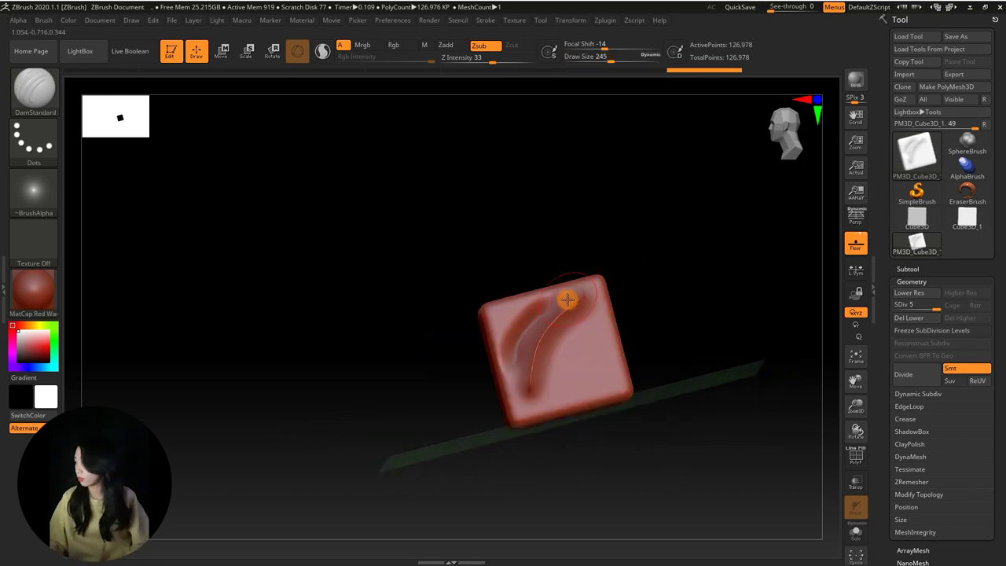
mouse_move(658, 298)
left_mouse_down()
mouse_move(669, 325)
mouse_move(682, 322)
mouse_move(686, 367)
left_mouse_up()
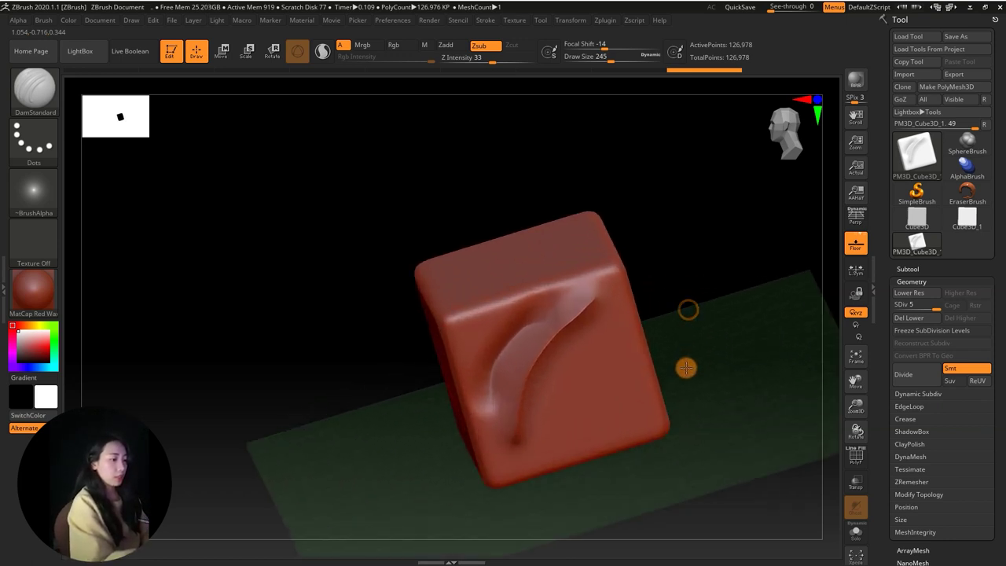
left_click_drag(624, 315, 577, 428)
mouse_move(696, 320)
left_mouse_down()
mouse_move(635, 330)
mouse_move(578, 424)
left_mouse_up()
left_click_drag(619, 321, 574, 422)
mouse_move(685, 326)
left_mouse_down()
mouse_move(660, 296)
mouse_move(597, 316)
mouse_move(578, 415)
left_mouse_up()
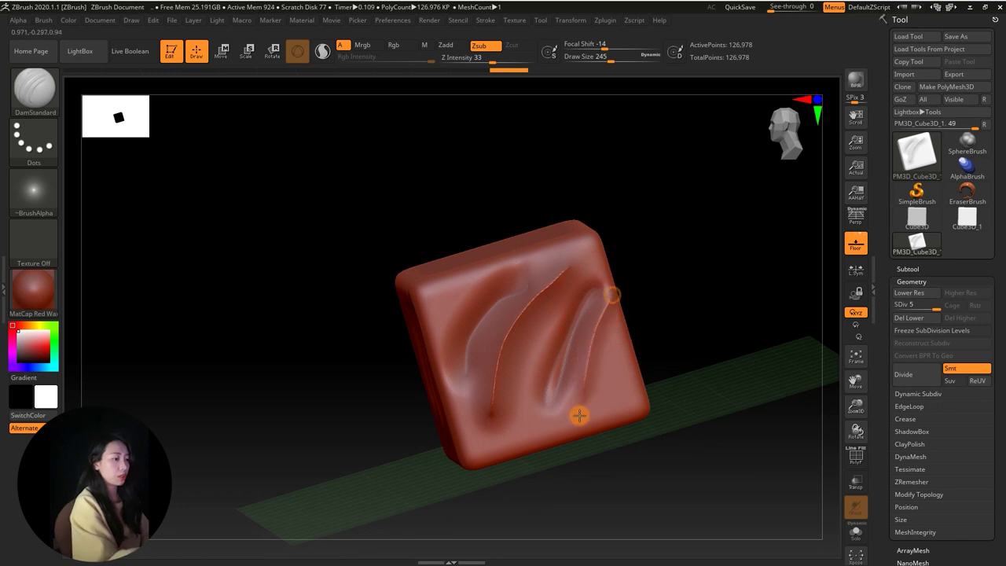
mouse_move(655, 319)
left_mouse_down()
mouse_move(680, 321)
mouse_move(652, 271)
mouse_move(673, 287)
mouse_move(669, 337)
mouse_move(648, 358)
mouse_move(673, 341)
mouse_move(647, 332)
mouse_move(658, 320)
left_mouse_up()
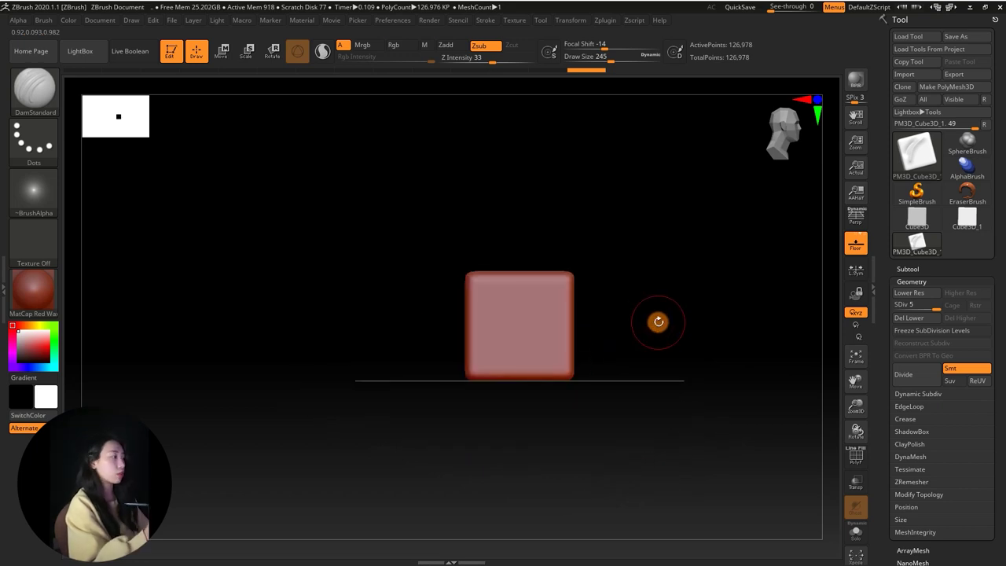
Step: Choose the Inflat brush and inflate round bulges on three corners of the cube
left_click(34, 88)
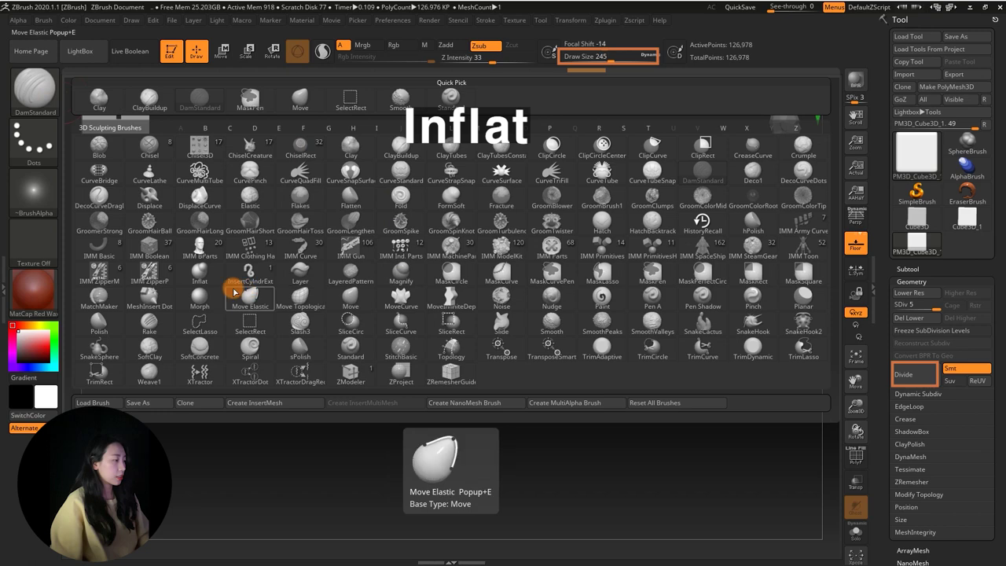
left_click(201, 277)
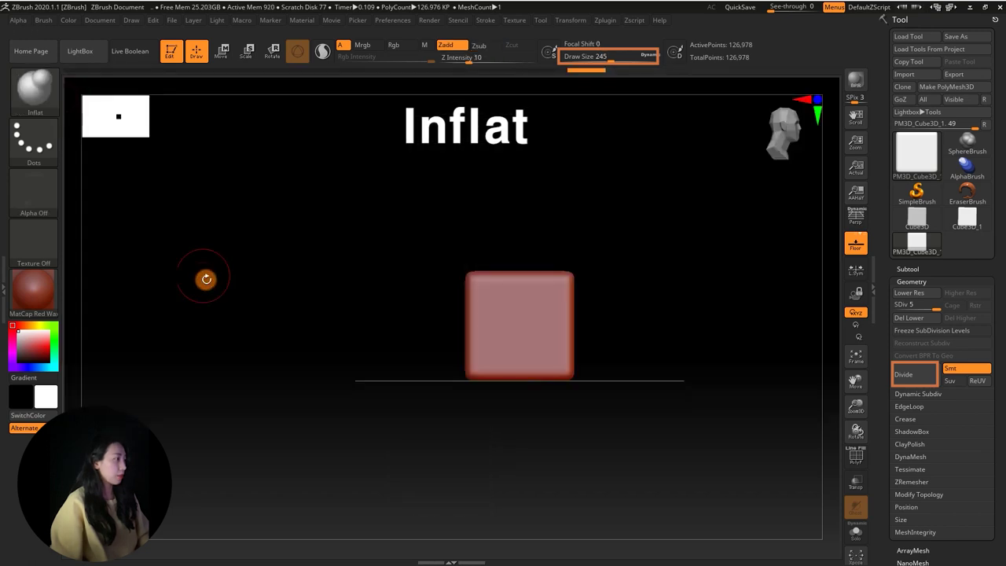
mouse_move(316, 220)
left_mouse_down()
mouse_move(306, 227)
mouse_move(312, 240)
mouse_move(281, 225)
mouse_move(291, 207)
mouse_move(442, 329)
left_mouse_up()
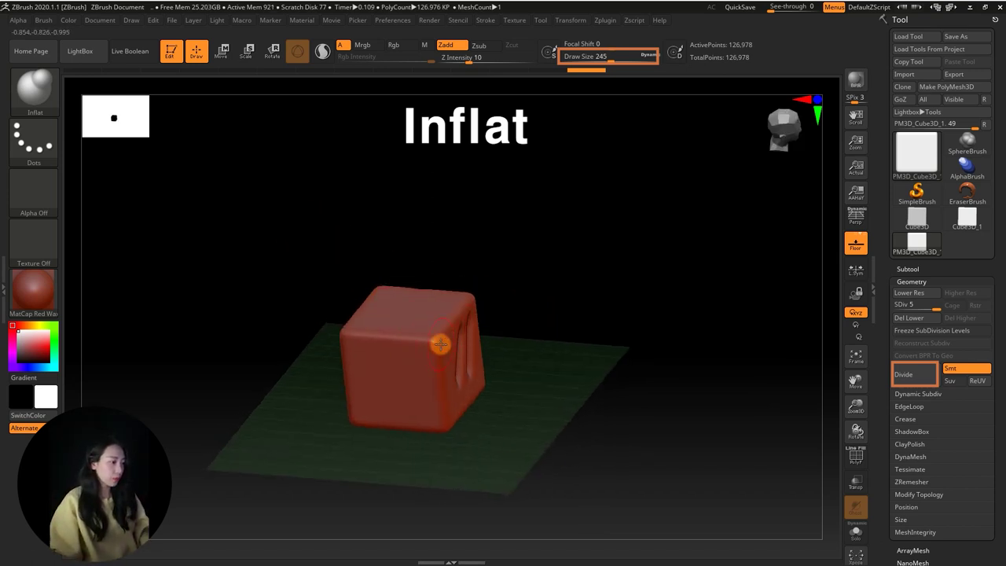
left_click_drag(497, 342, 548, 340, "shift")
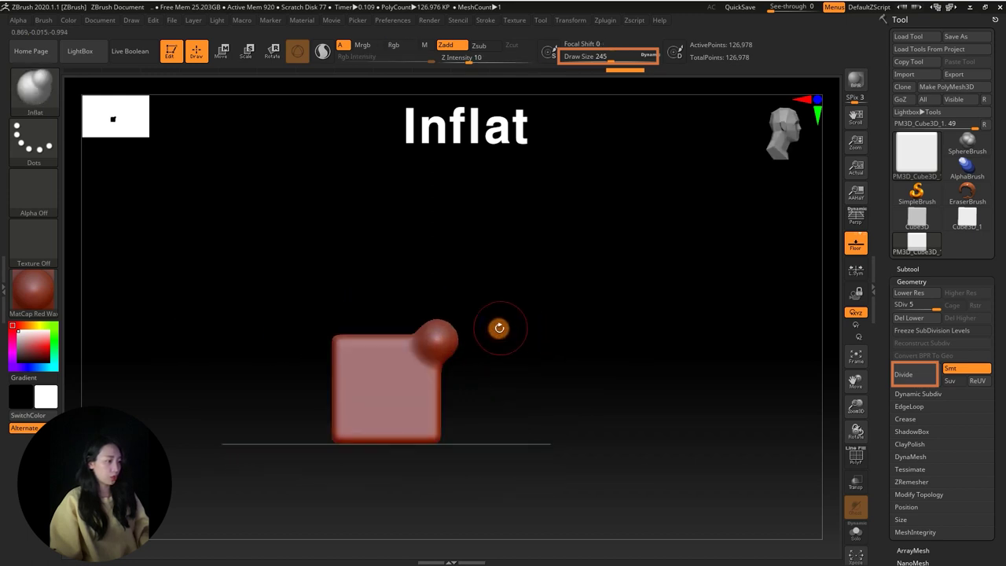
mouse_move(468, 458)
left_mouse_down()
mouse_move(456, 451)
mouse_move(465, 454)
left_mouse_up()
left_click_drag(335, 329, 331, 340)
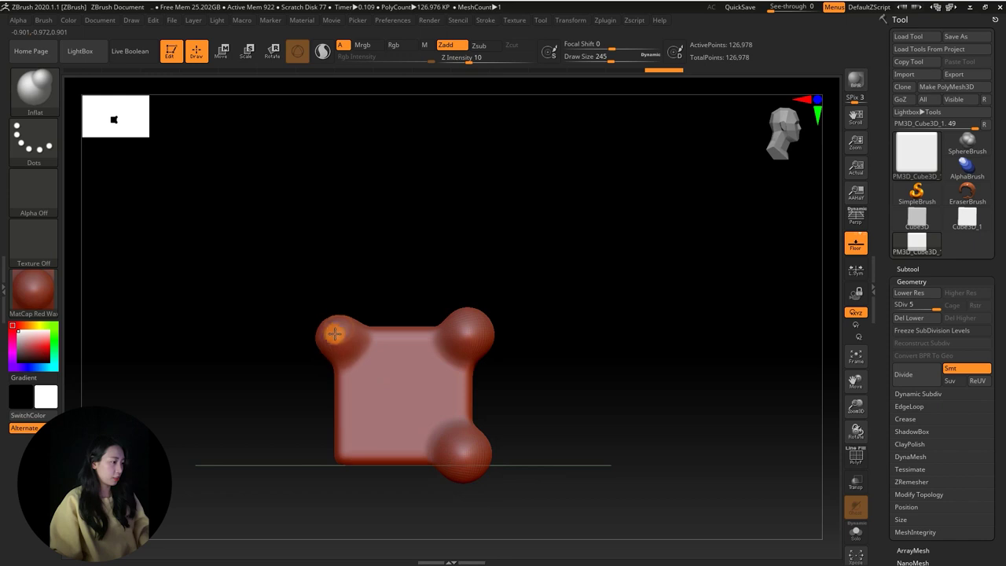
left_click_drag(345, 453, 341, 460)
mouse_move(530, 403)
left_mouse_down()
mouse_move(559, 439)
mouse_move(534, 377)
mouse_move(552, 355)
mouse_move(532, 382)
mouse_move(595, 364)
mouse_move(573, 353)
mouse_move(604, 356)
mouse_move(539, 384)
mouse_move(435, 332)
mouse_move(523, 298)
mouse_move(539, 307)
mouse_move(558, 160)
left_mouse_up()
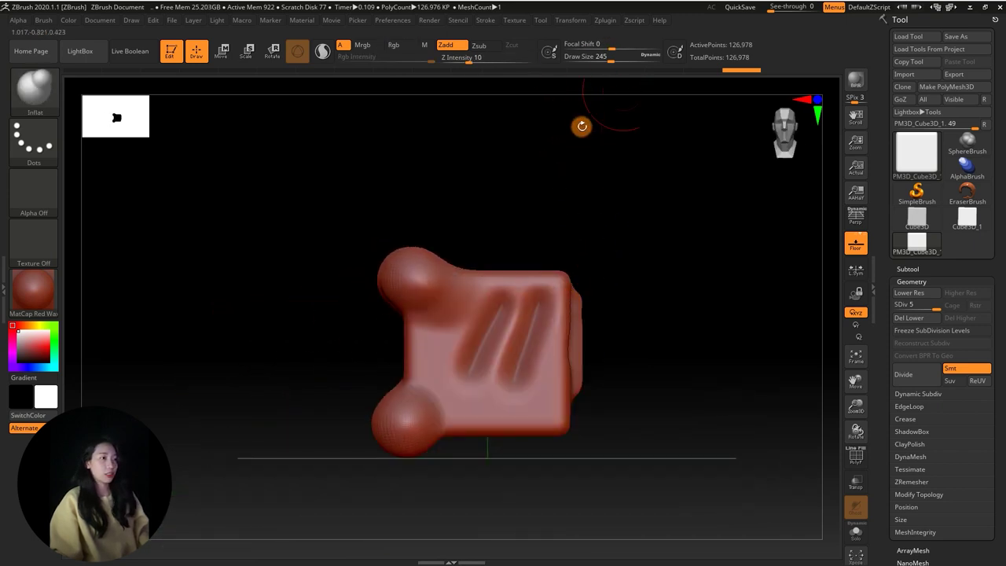
Step: Step back through the undo history to remove all the bulges
left_click_drag(729, 73, 522, 79)
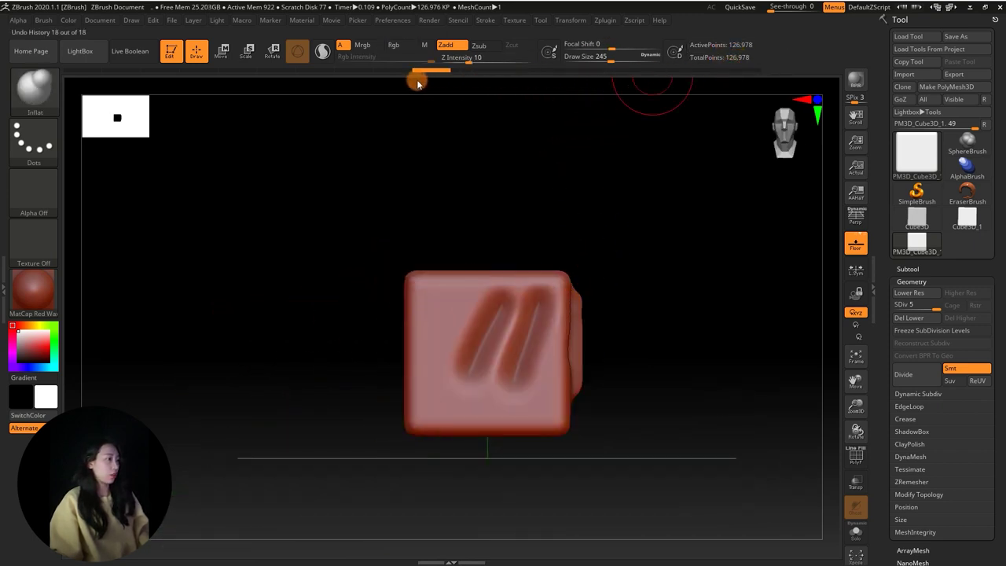
left_click_drag(417, 79, 283, 71)
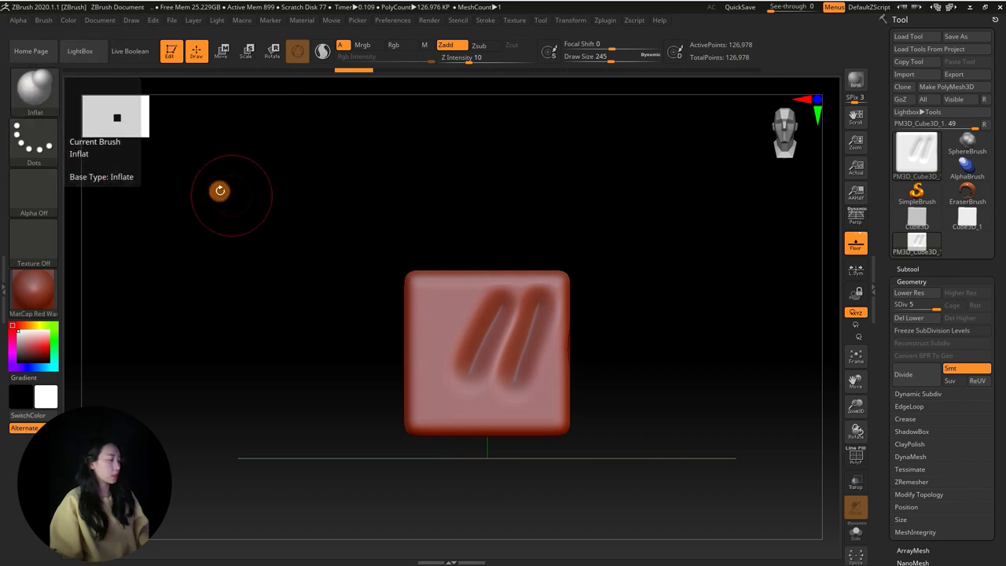
left_click(22, 93)
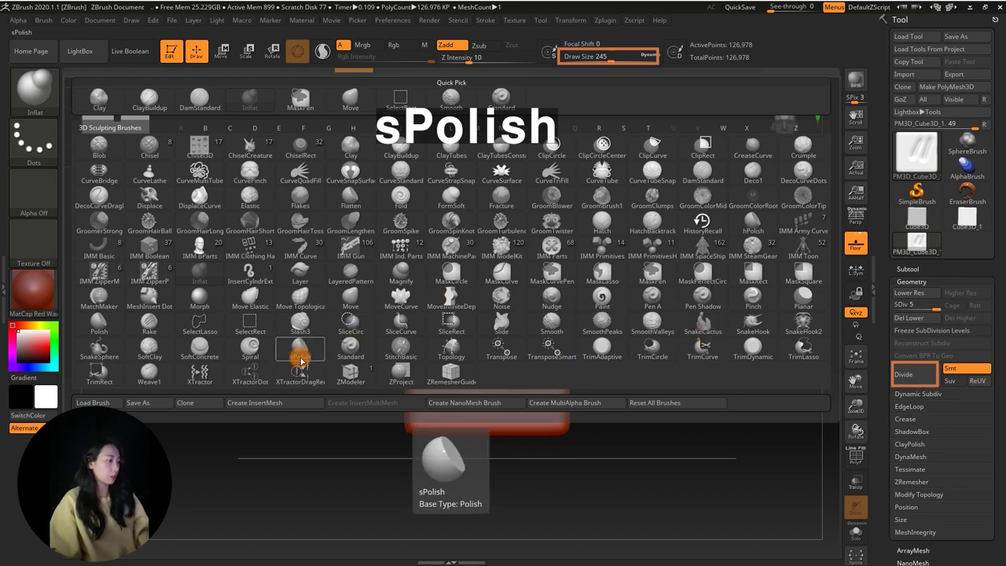
Step: Flatten the cube's edges and faces with sPolish at Draw Size 408, Focal Shift -39, Intensity 11
left_click(309, 357)
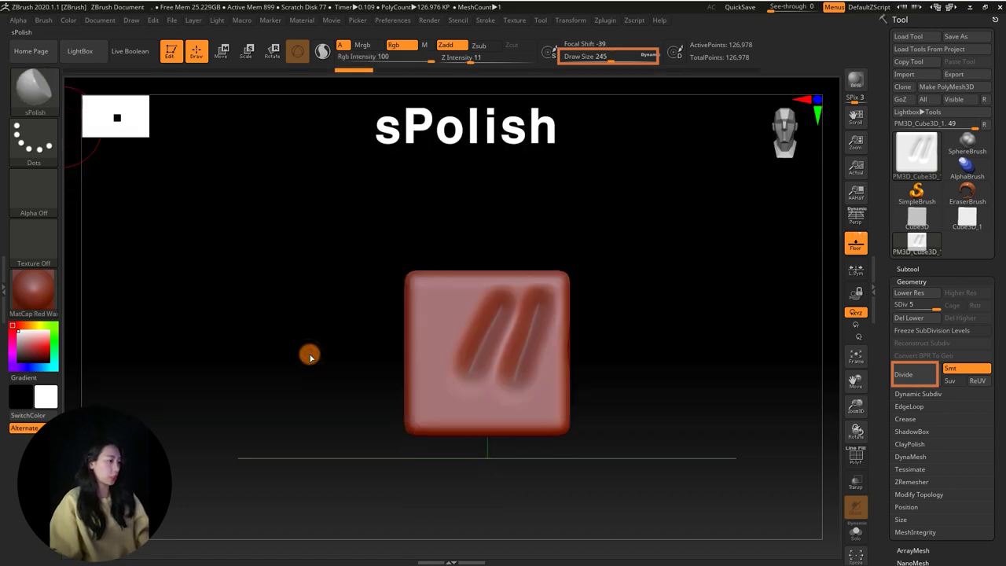
left_click_drag(396, 251, 447, 332)
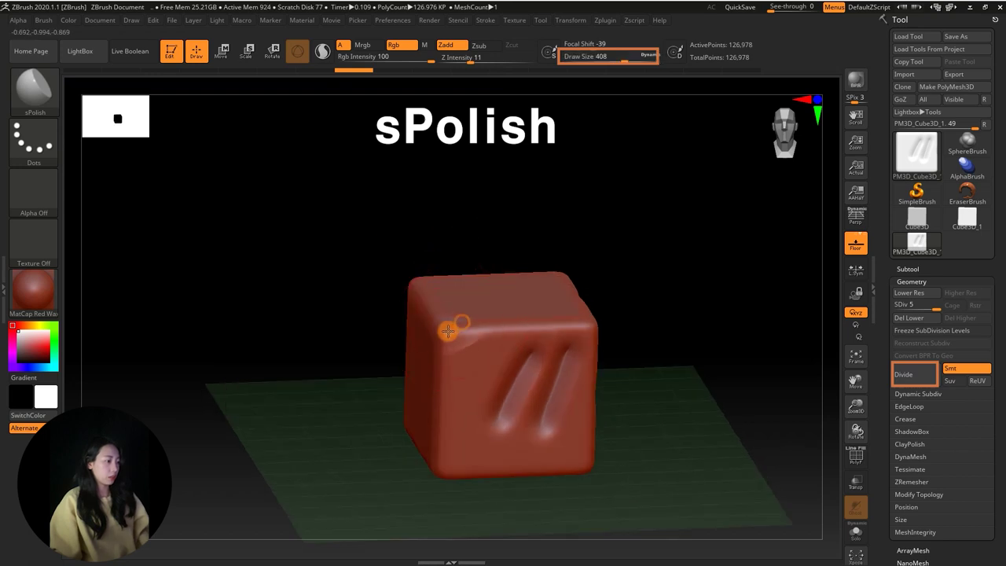
mouse_move(658, 336)
left_mouse_down()
mouse_move(647, 287)
mouse_move(616, 300)
mouse_move(560, 294)
mouse_move(649, 270)
left_mouse_up()
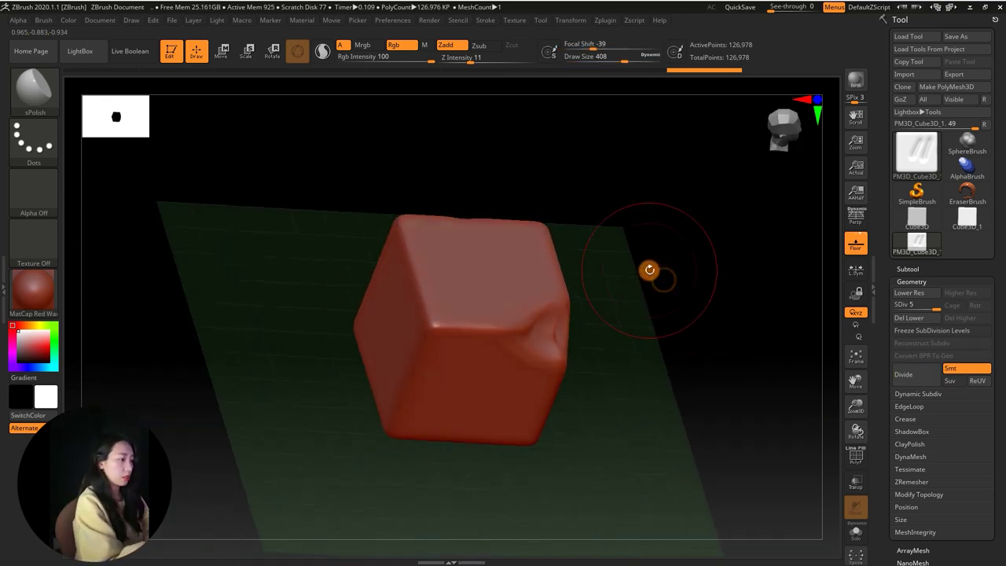
left_click_drag(429, 339, 444, 317)
mouse_move(612, 314)
left_mouse_down()
mouse_move(711, 283)
mouse_move(615, 307)
mouse_move(655, 307)
mouse_move(570, 320)
mouse_move(665, 262)
mouse_move(693, 291)
mouse_move(724, 288)
mouse_move(678, 292)
left_mouse_up()
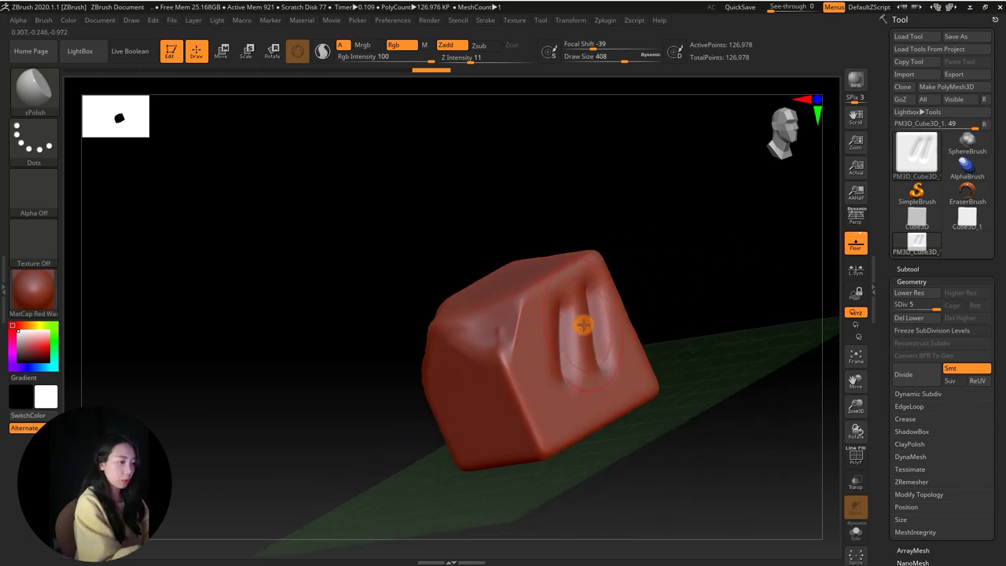
mouse_move(667, 337)
left_mouse_down()
mouse_move(702, 298)
mouse_move(649, 297)
left_mouse_up()
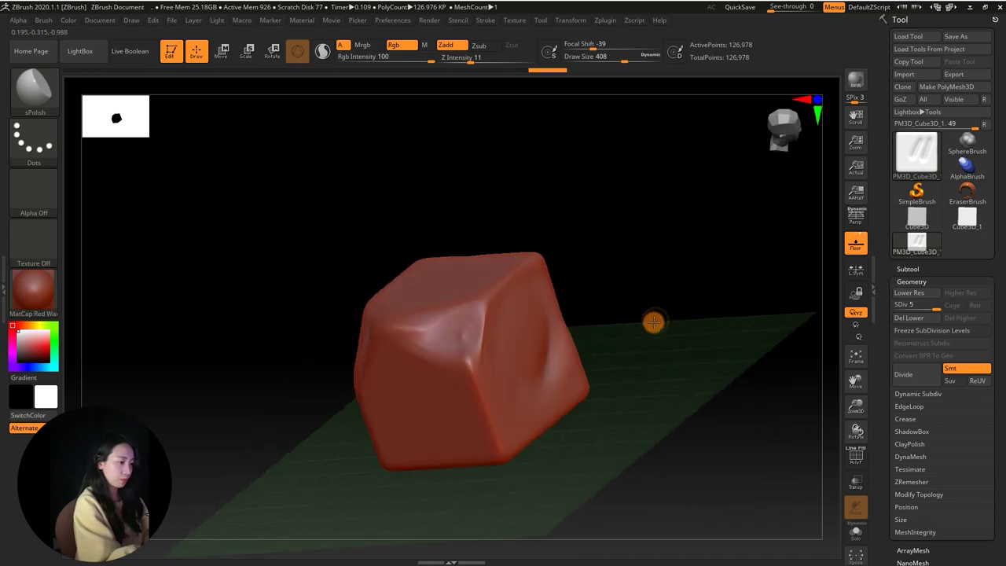
left_click_drag(657, 320, 543, 356)
mouse_move(644, 326)
left_mouse_down()
mouse_move(616, 319)
mouse_move(636, 309)
left_mouse_up()
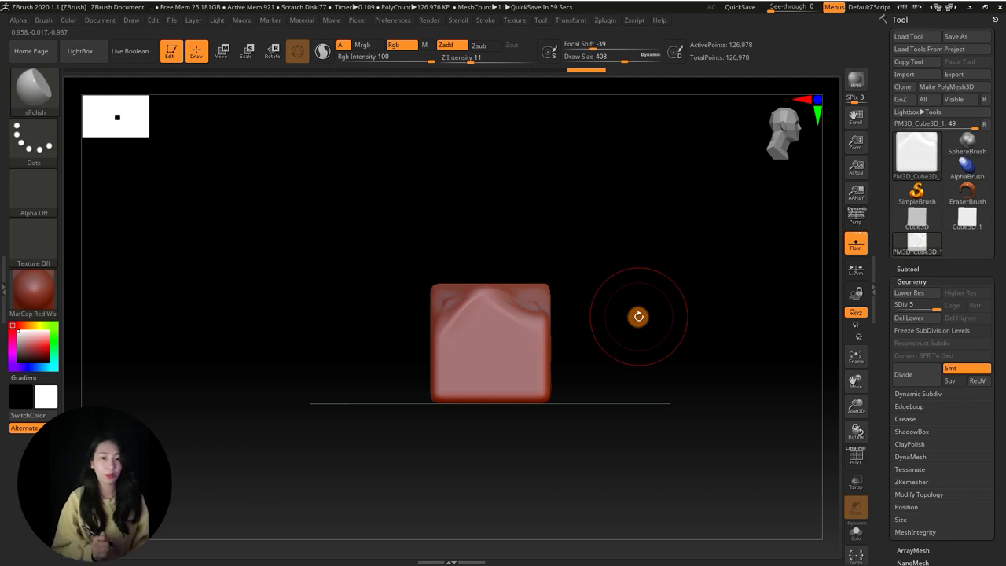
left_click_drag(608, 339, 527, 316)
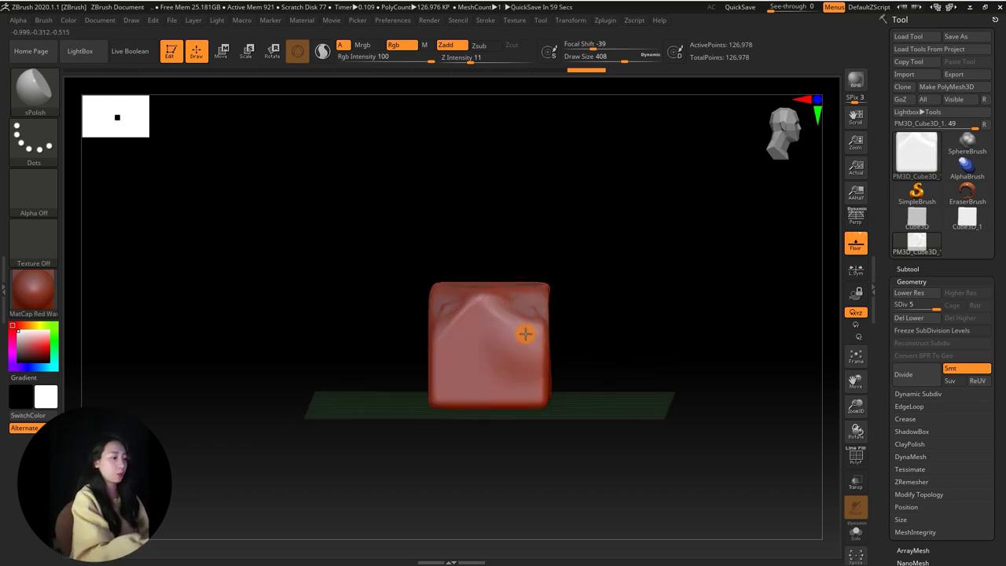
mouse_move(599, 304)
left_mouse_down()
mouse_move(633, 336)
mouse_move(521, 332)
mouse_move(619, 348)
mouse_move(657, 367)
left_mouse_up()
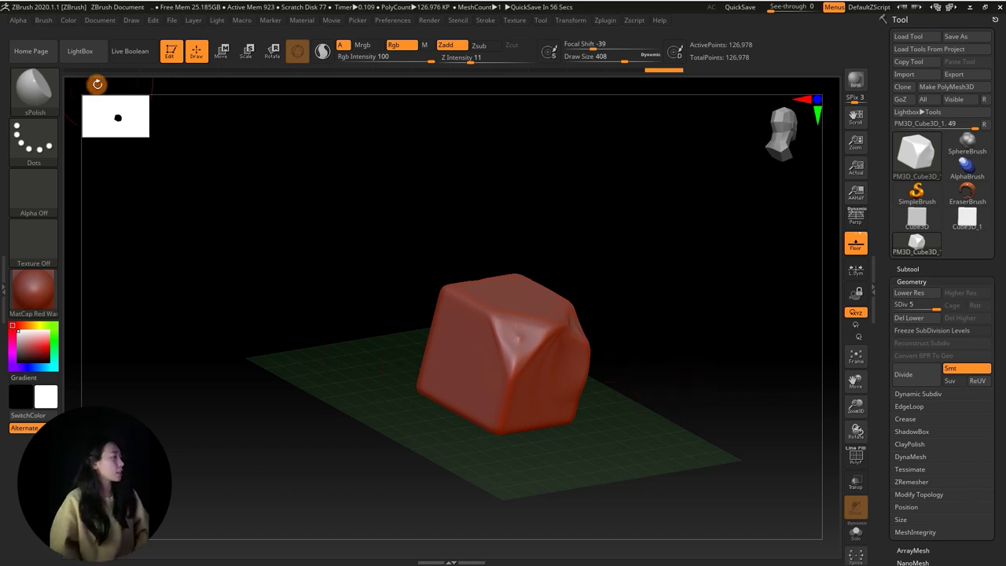
left_click(49, 109)
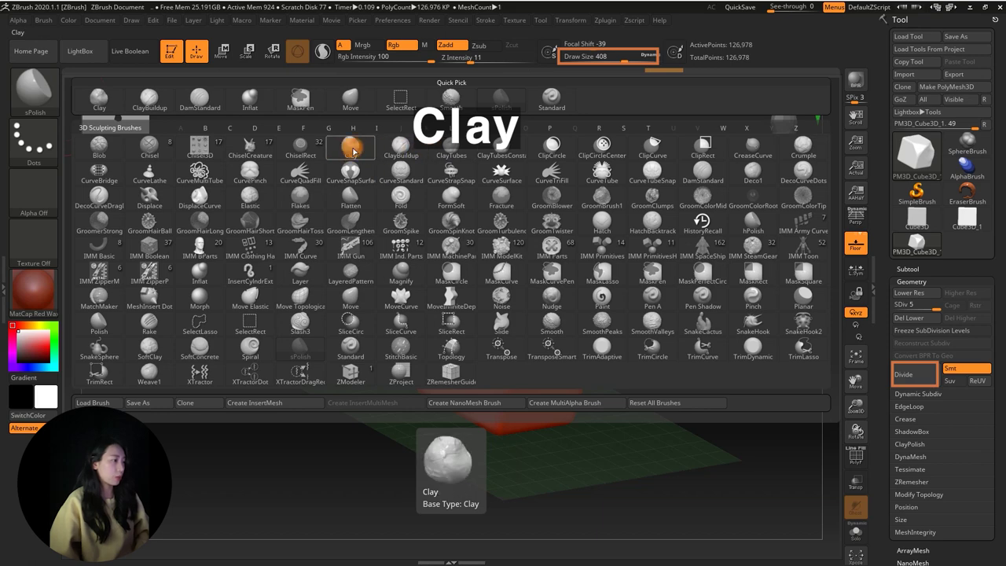
Step: Select the Clay brush and set its Draw Size to 274
left_click(352, 151)
mouse_move(575, 254)
left_mouse_down()
mouse_move(507, 233)
mouse_move(570, 233)
mouse_move(553, 237)
left_mouse_up()
key("space")
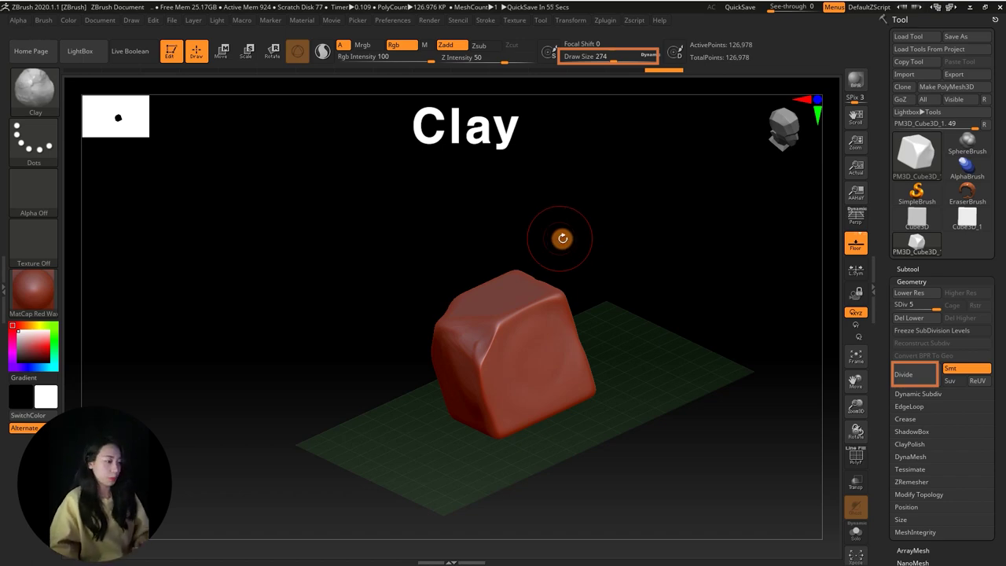
Step: Switch to DamStandard and carve three creases into the cube's right face
left_click(24, 94)
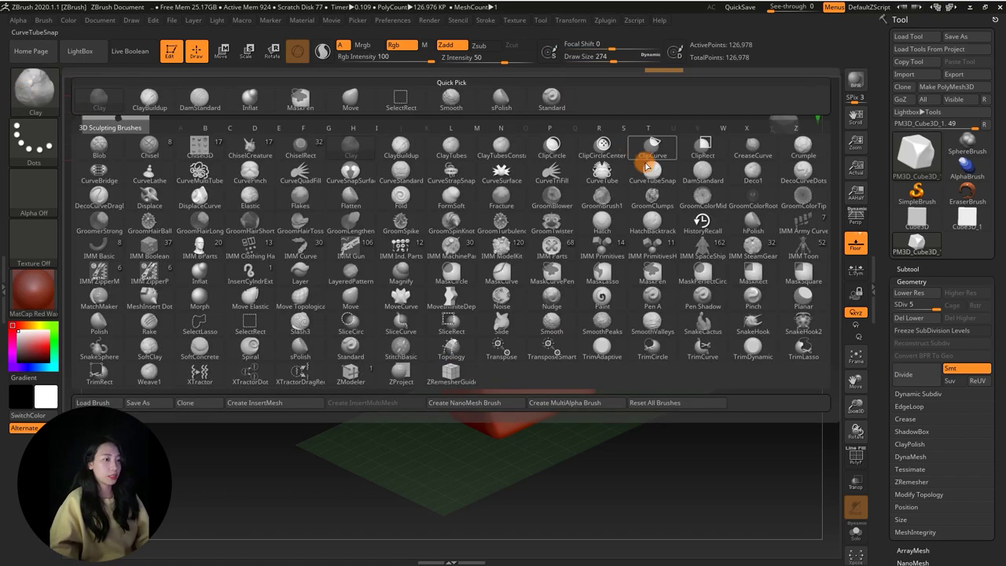
left_click(753, 194)
mouse_move(553, 313)
left_mouse_down()
mouse_move(513, 349)
mouse_move(529, 388)
left_mouse_up()
left_click_drag(585, 349, 562, 383)
mouse_move(636, 300)
left_mouse_down()
mouse_move(599, 303)
mouse_move(584, 287)
mouse_move(570, 329)
mouse_move(595, 312)
left_mouse_up()
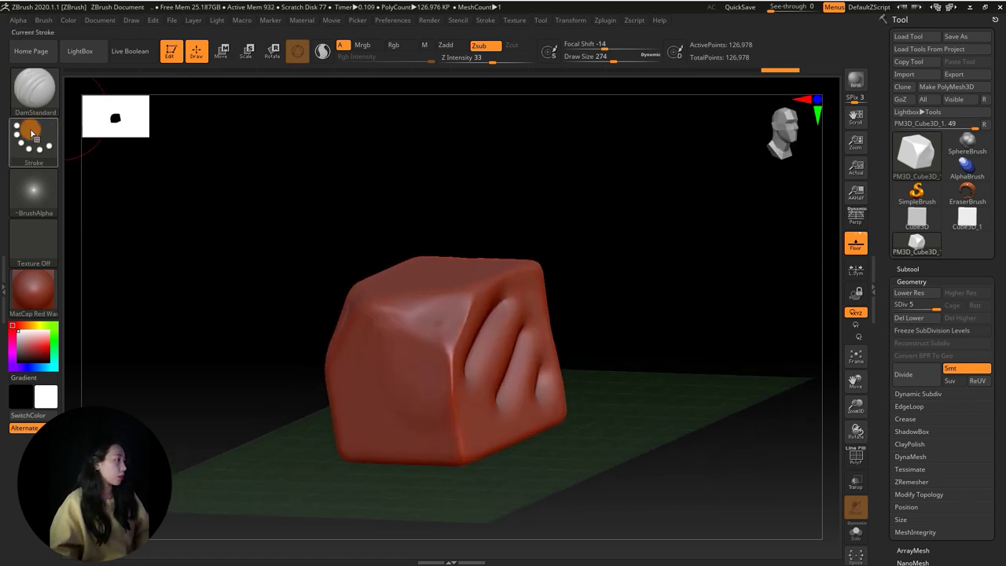
Step: Switch back to the Clay brush at Draw Size 274
left_click(36, 85)
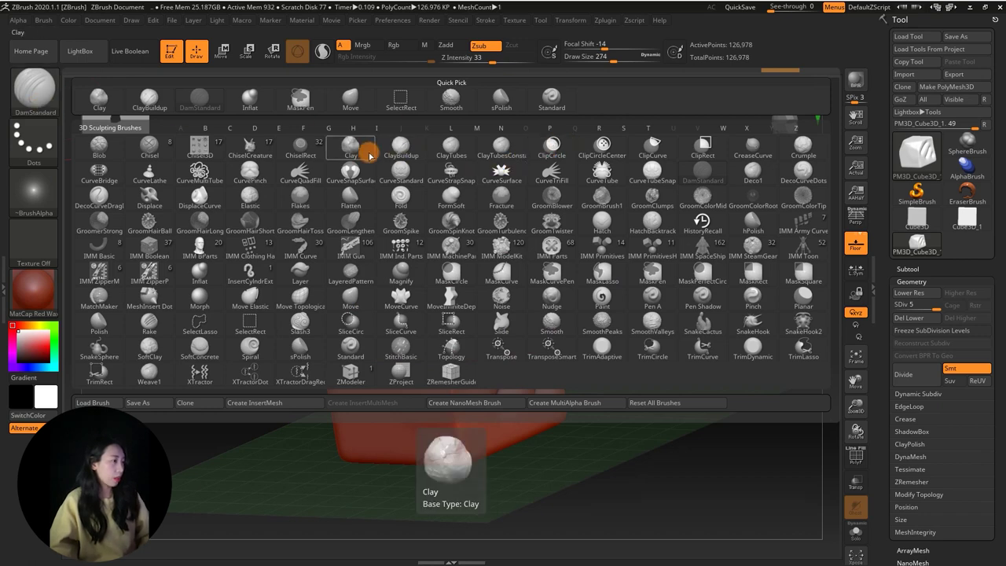
left_click(357, 148)
mouse_move(561, 283)
left_mouse_down()
mouse_move(602, 288)
mouse_move(535, 333)
mouse_move(640, 348)
left_mouse_up()
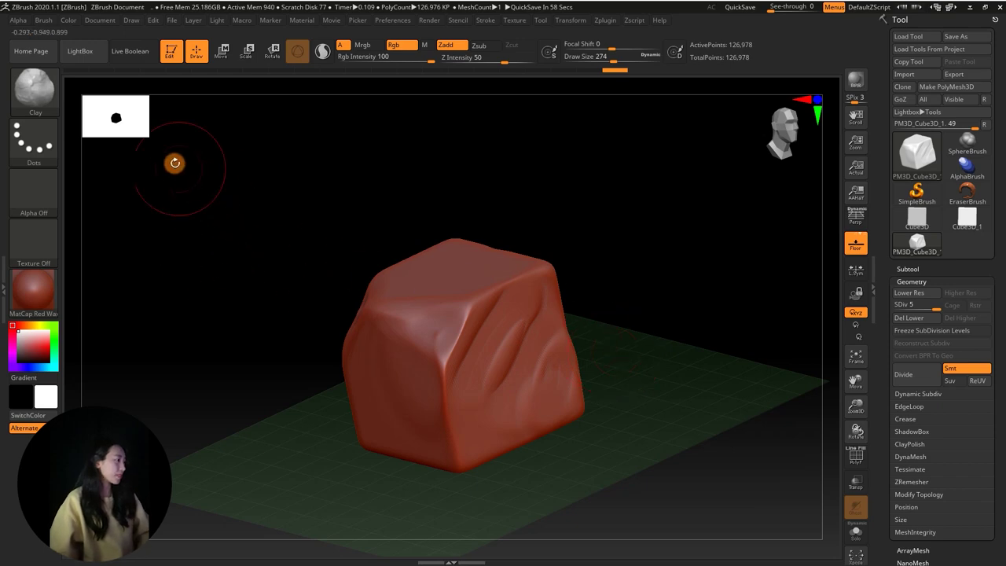
left_click(45, 86)
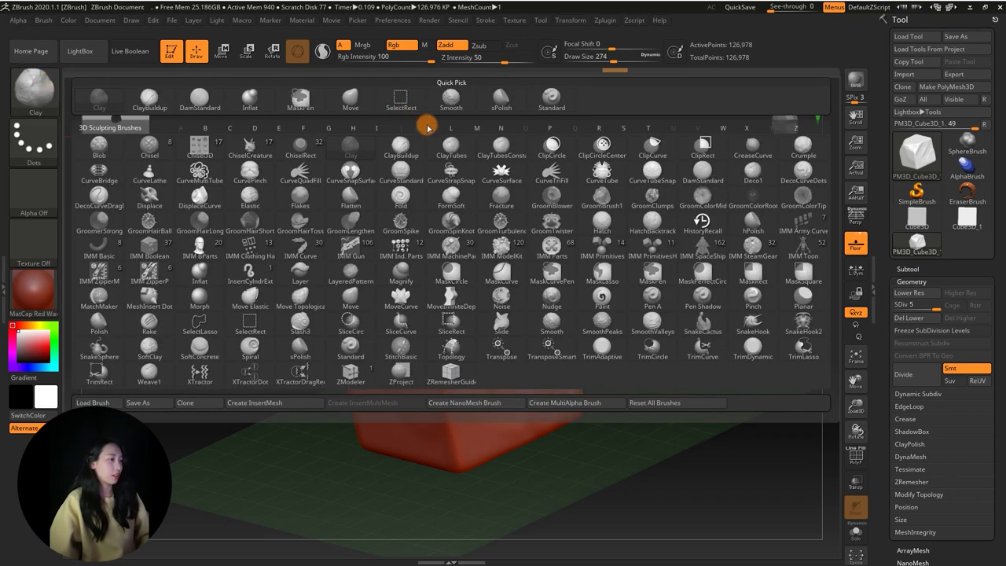
Step: Switch to ClayBuildup at Draw Size 228 and build a rounded bump on the cube's front
left_click(403, 159)
mouse_move(561, 209)
left_mouse_down()
mouse_move(599, 231)
mouse_move(595, 209)
mouse_move(604, 227)
left_mouse_up()
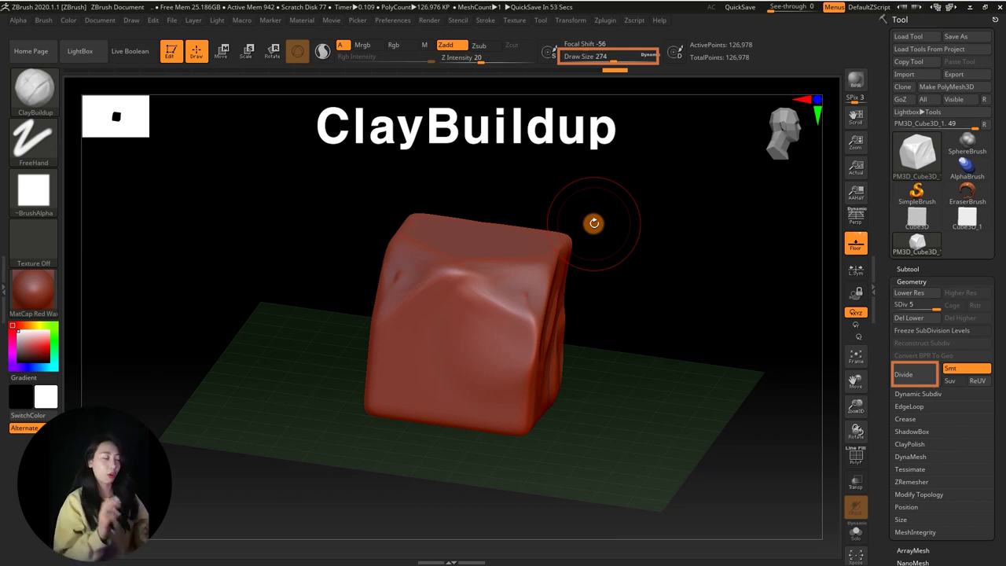
mouse_move(594, 223)
left_mouse_down()
mouse_move(655, 332)
mouse_move(660, 299)
mouse_move(639, 310)
left_mouse_up()
key("space")
left_click_drag(689, 289, 577, 231)
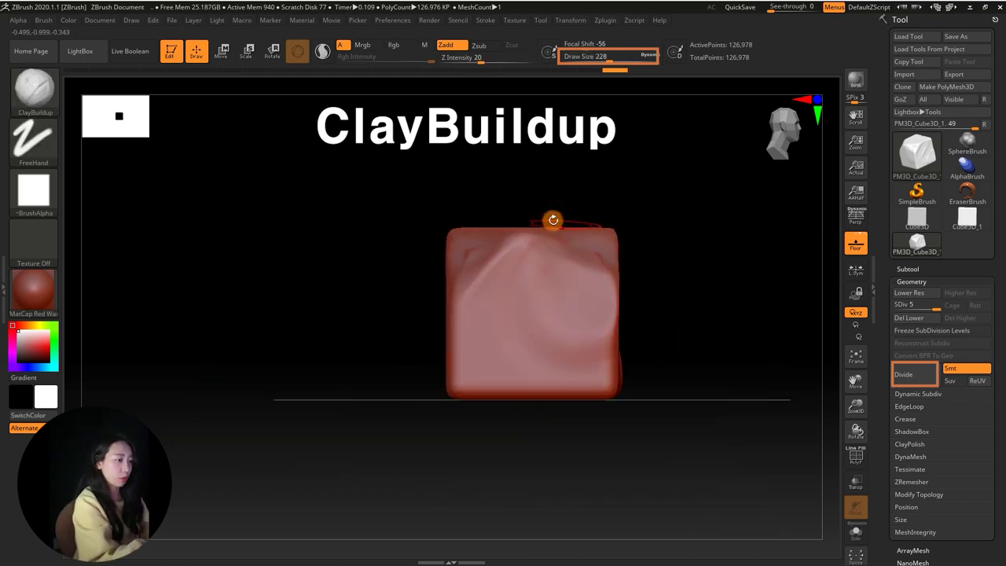
mouse_move(684, 303)
left_mouse_down()
mouse_move(684, 327)
mouse_move(647, 310)
mouse_move(646, 328)
mouse_move(543, 335)
mouse_move(543, 348)
mouse_move(590, 355)
left_mouse_up()
left_click_drag(648, 331, 656, 337)
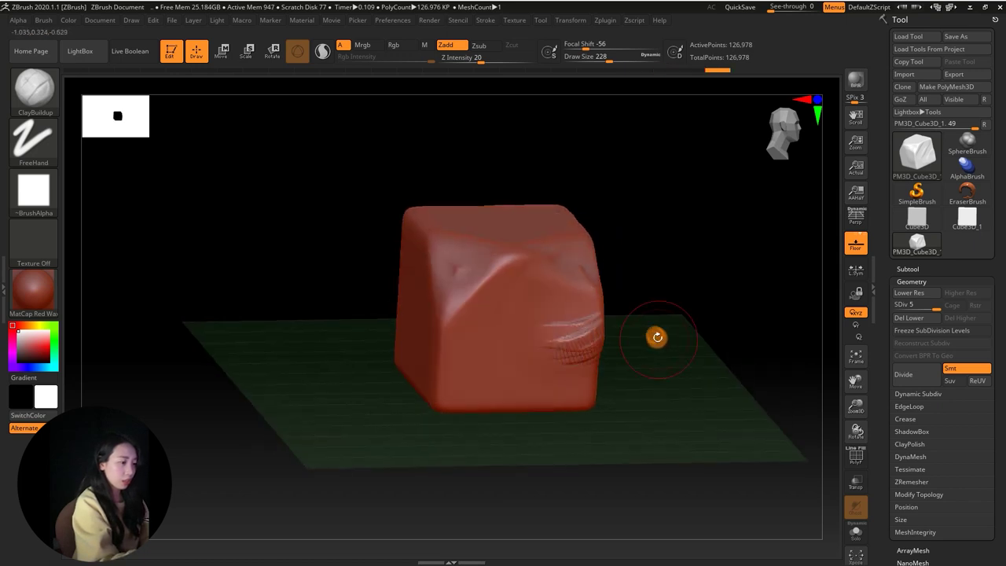
mouse_move(631, 294)
left_mouse_down()
mouse_move(573, 337)
mouse_move(653, 332)
mouse_move(530, 353)
mouse_move(518, 349)
mouse_move(523, 336)
left_mouse_up()
mouse_move(628, 330)
left_mouse_down()
mouse_move(664, 319)
mouse_move(656, 328)
mouse_move(652, 299)
mouse_move(645, 314)
mouse_move(676, 288)
mouse_move(501, 313)
mouse_move(606, 287)
mouse_move(552, 302)
left_mouse_up()
Step: Reduce the brush from 192 to Draw Size 140 and check the bump from the front
right_click(639, 307)
right_click(664, 291)
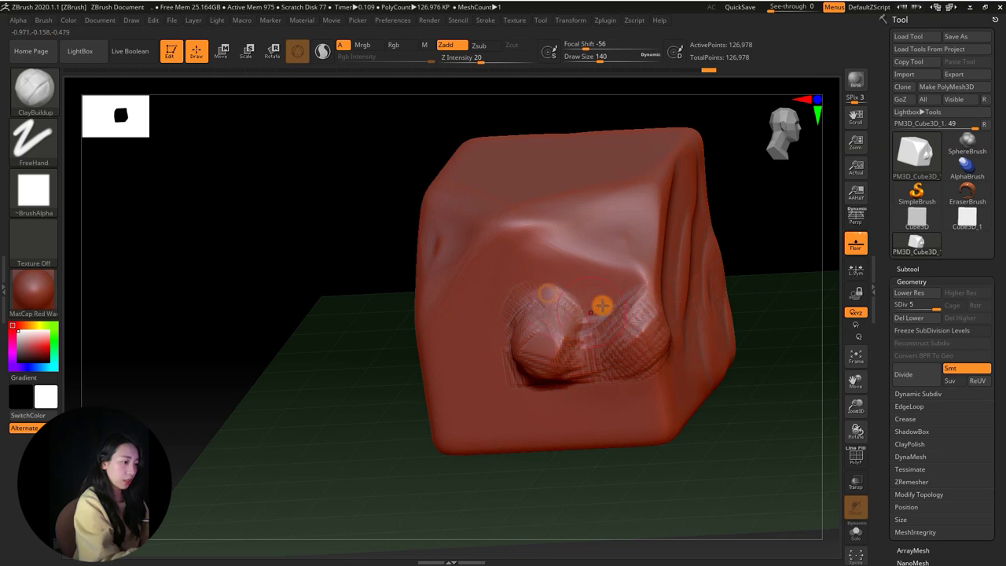
left_click_drag(734, 282, 763, 278)
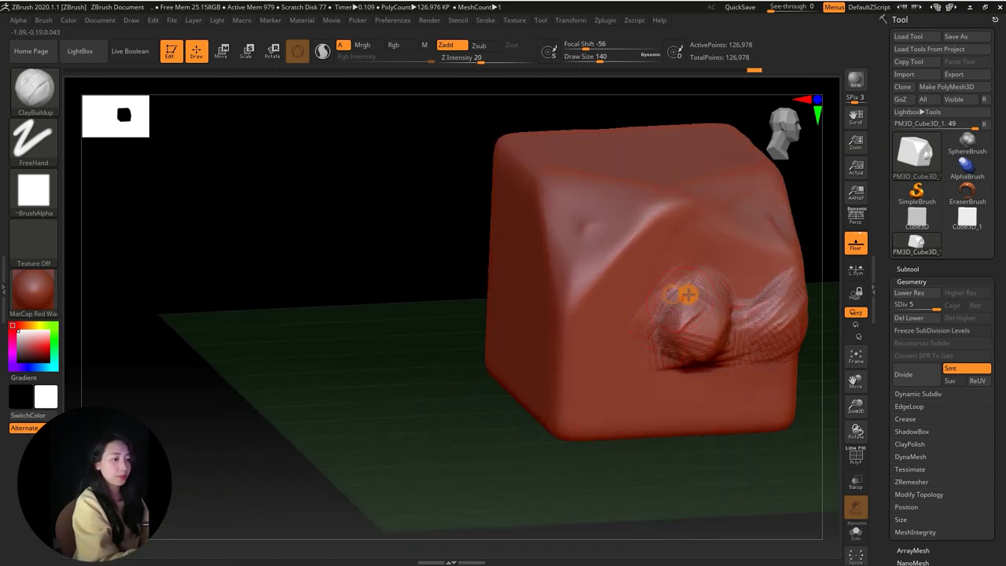
left_click_drag(680, 447, 571, 515)
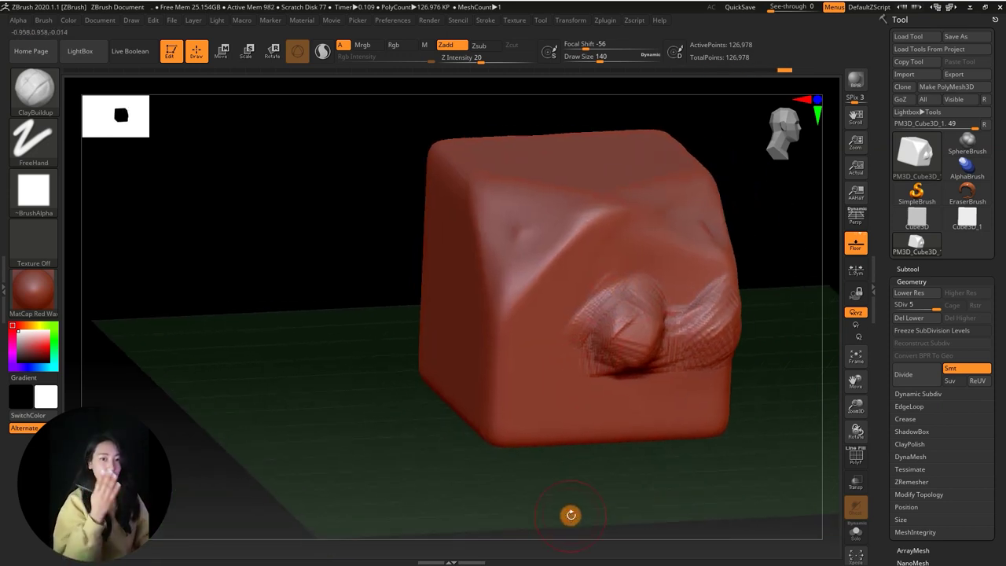
mouse_move(571, 514)
left_mouse_down()
mouse_move(696, 293)
mouse_move(712, 314)
mouse_move(676, 321)
mouse_move(665, 353)
left_mouse_up()
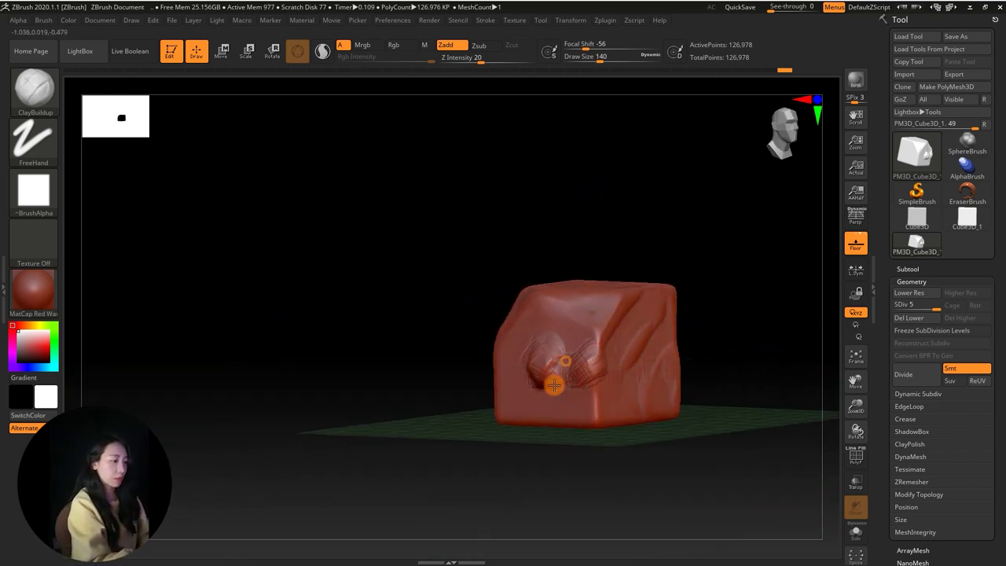
mouse_move(699, 384)
left_mouse_down()
mouse_move(734, 384)
mouse_move(657, 384)
left_mouse_up()
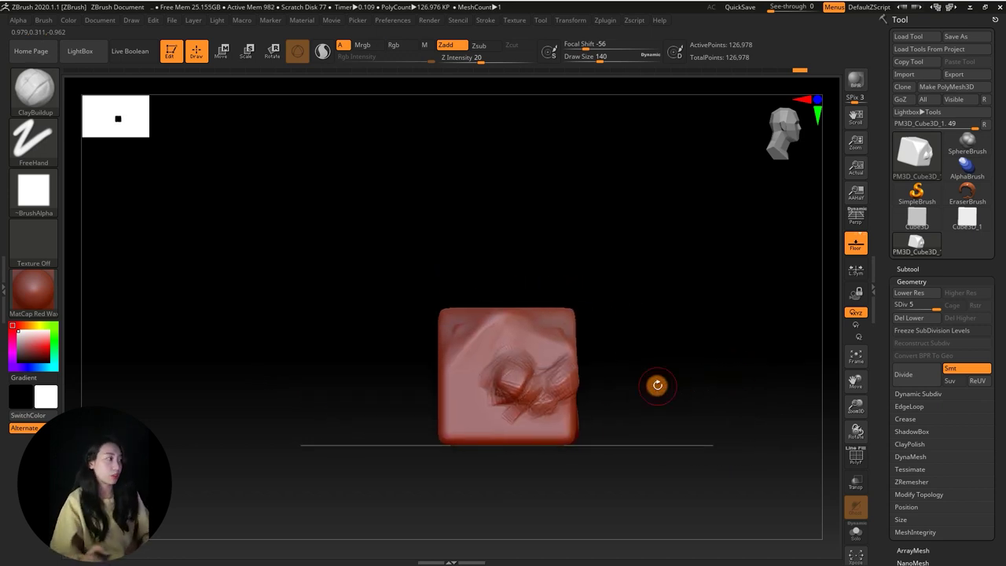
Step: Add two diagonal clay strokes below and beside the bump
left_click(33, 88)
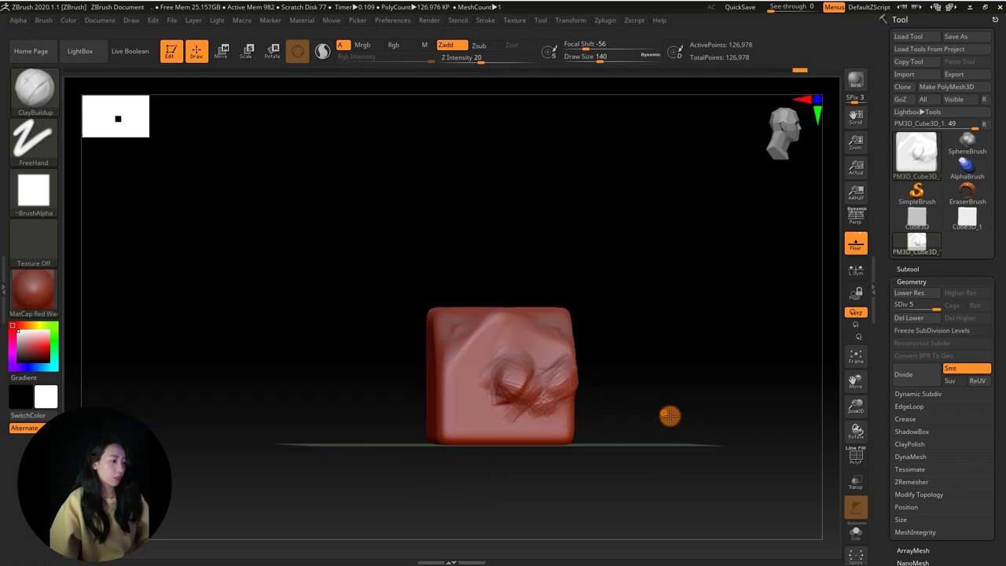
mouse_move(669, 415)
left_mouse_down()
mouse_move(623, 325)
mouse_move(641, 395)
mouse_move(696, 269)
mouse_move(681, 249)
left_mouse_up()
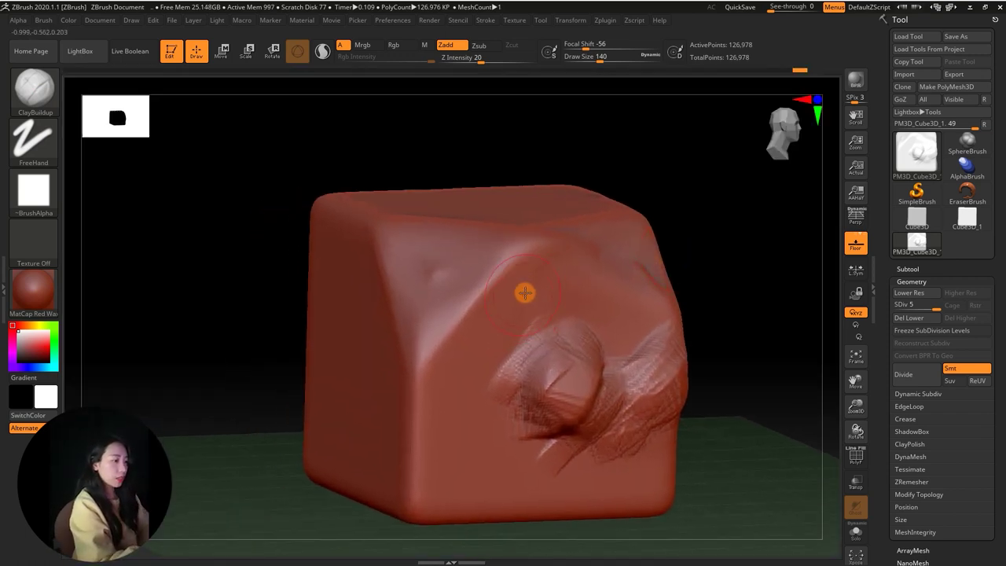
left_click_drag(510, 324, 442, 402)
mouse_move(696, 243)
left_mouse_down()
mouse_move(740, 259)
mouse_move(513, 330)
left_mouse_up()
mouse_move(687, 272)
left_mouse_down()
mouse_move(673, 280)
mouse_move(660, 267)
left_mouse_up()
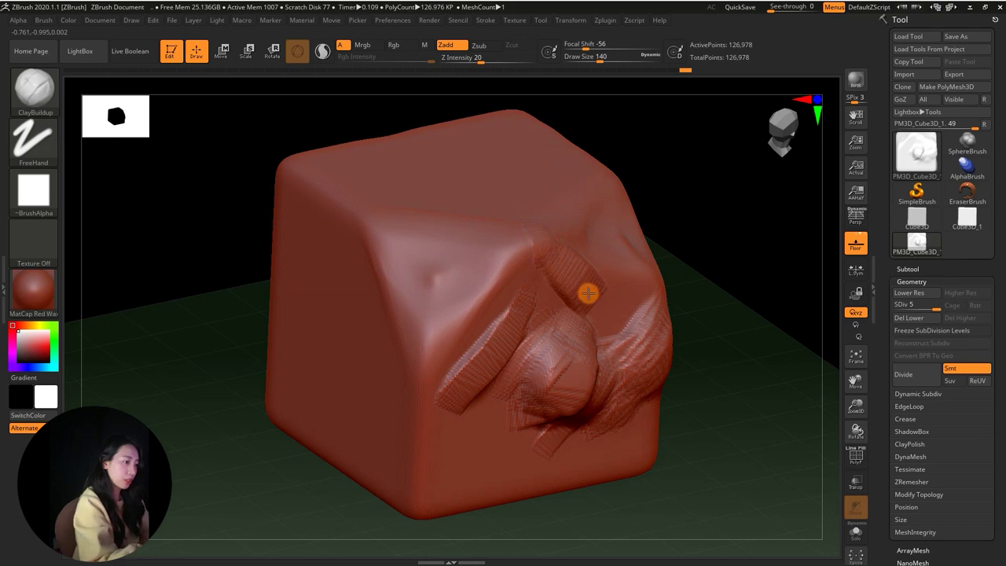
mouse_move(702, 287)
left_mouse_down()
mouse_move(745, 236)
mouse_move(742, 264)
mouse_move(577, 296)
left_mouse_up()
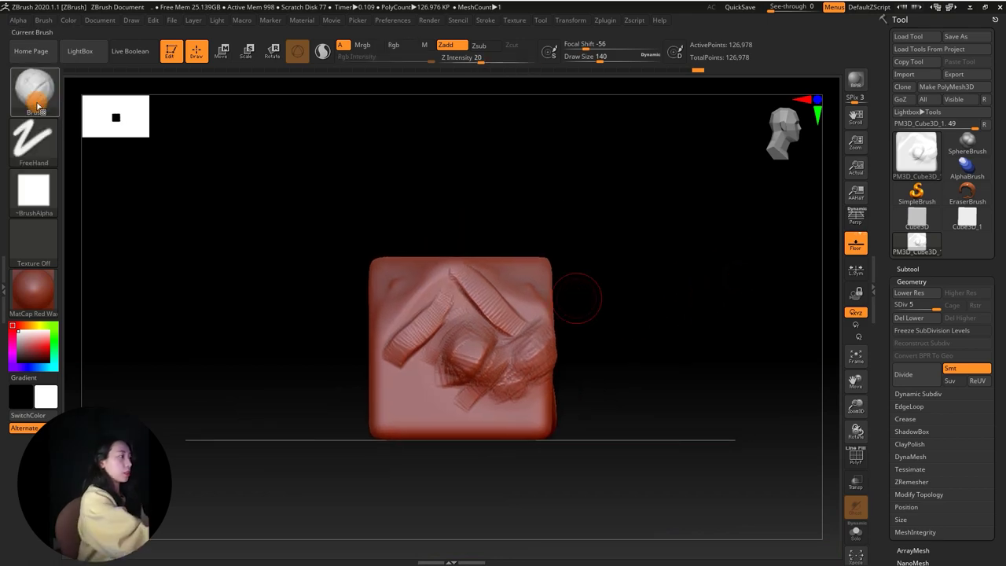
Step: Draw looping ClayTubes ridges across the cube's top face at Z Intensity 49
key("b")
left_click(447, 157)
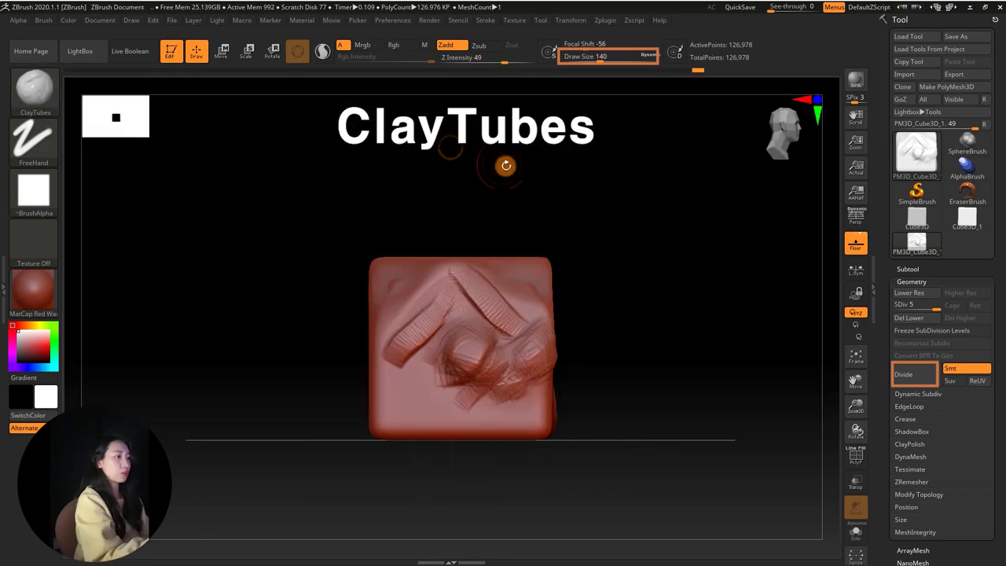
left_click_drag(689, 285, 605, 285)
mouse_move(673, 244)
left_mouse_down()
mouse_move(766, 191)
mouse_move(740, 169)
mouse_move(624, 207)
left_mouse_up()
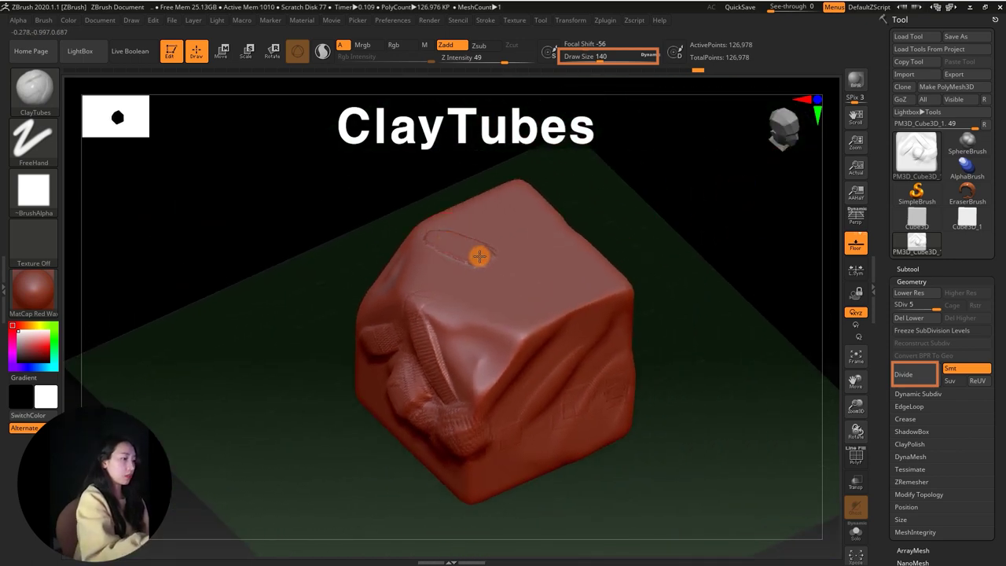
left_click_drag(604, 213, 593, 239)
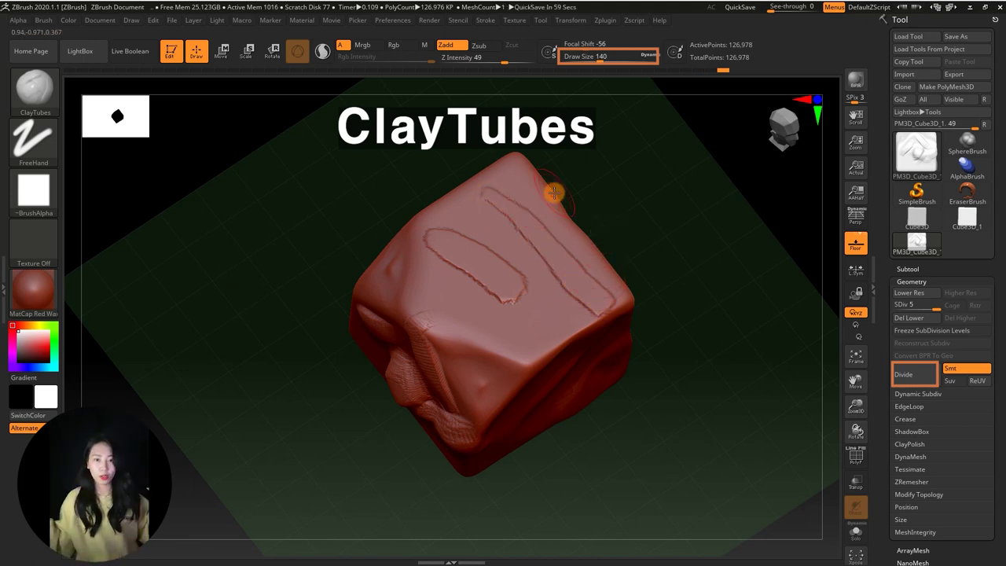
mouse_move(696, 334)
left_mouse_down()
mouse_move(699, 310)
mouse_move(718, 333)
left_mouse_up()
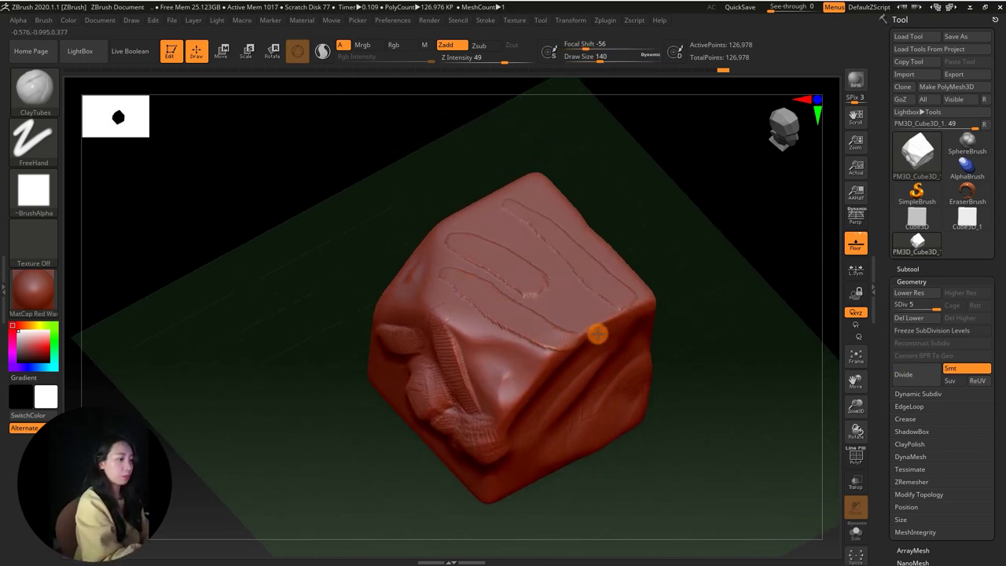
mouse_move(725, 280)
left_mouse_down()
mouse_move(723, 291)
mouse_move(692, 250)
left_mouse_up()
mouse_move(734, 288)
left_mouse_down()
mouse_move(743, 301)
mouse_move(728, 286)
left_mouse_up()
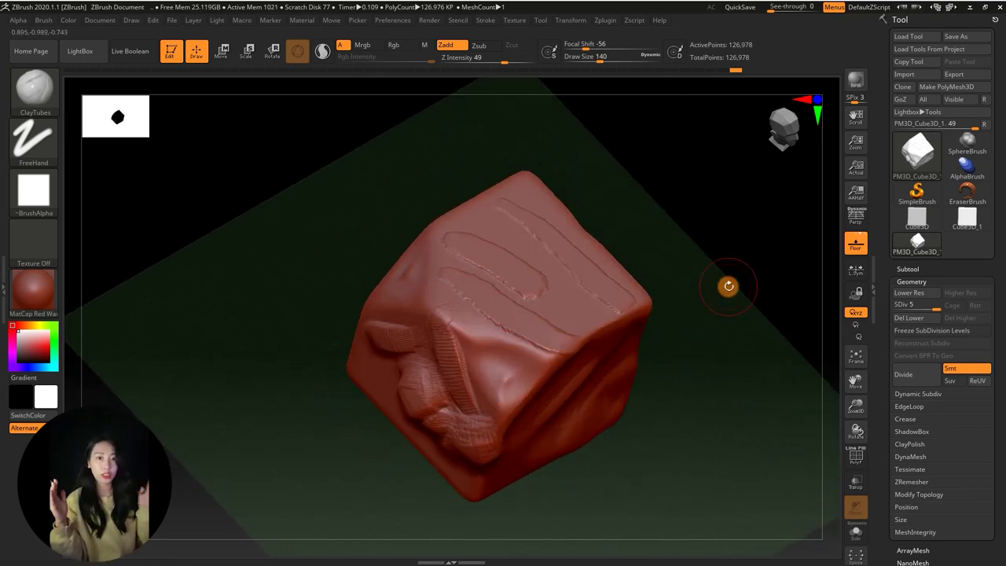
mouse_move(668, 234)
left_mouse_down()
mouse_move(660, 197)
mouse_move(605, 263)
mouse_move(625, 356)
mouse_move(640, 243)
left_mouse_up()
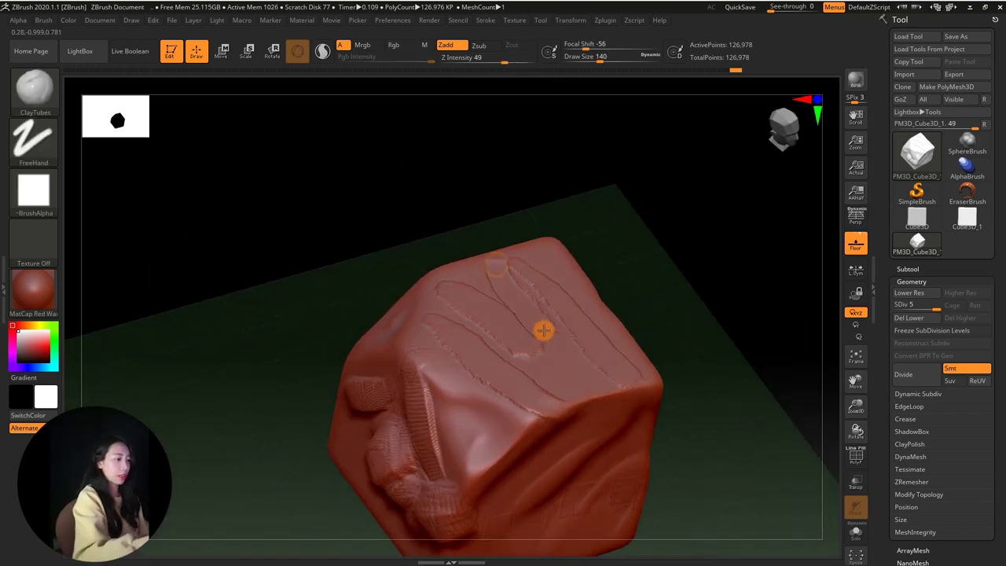
left_click_drag(671, 294, 516, 284)
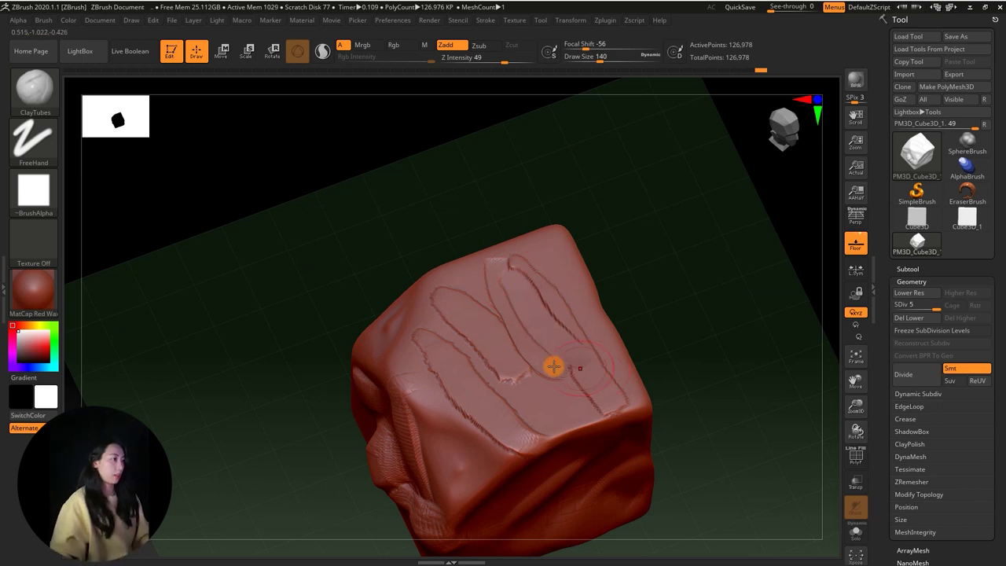
left_click_drag(707, 305, 678, 233)
left_click(34, 93)
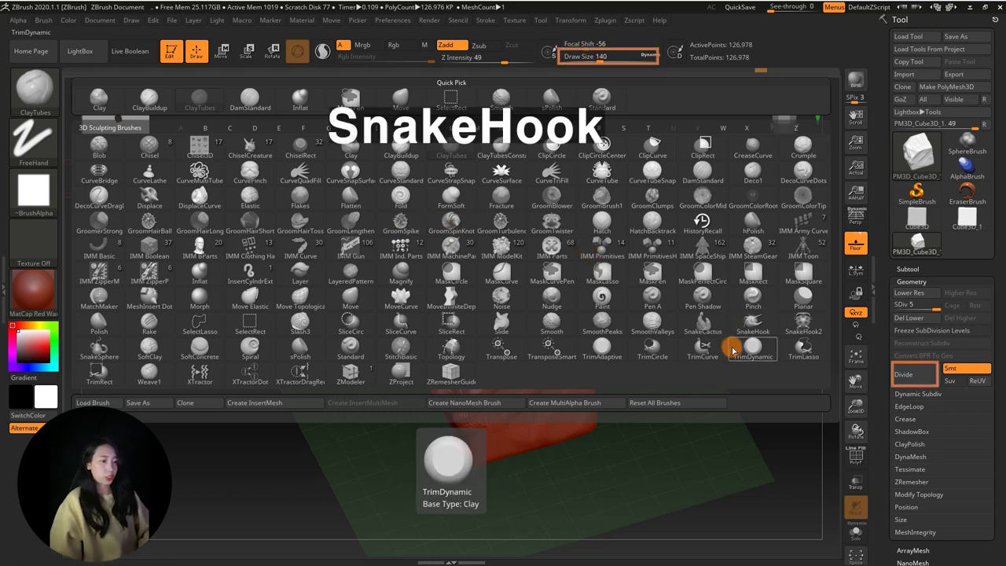
Step: Select the SnakeHook brush with Draw Size 217
left_click(751, 322)
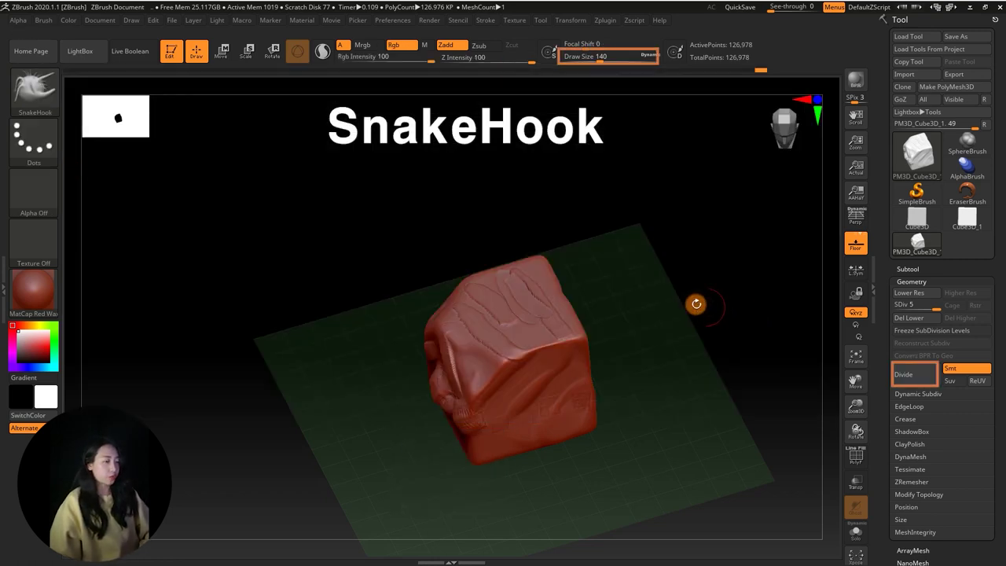
left_click_drag(611, 277, 604, 243)
key("s")
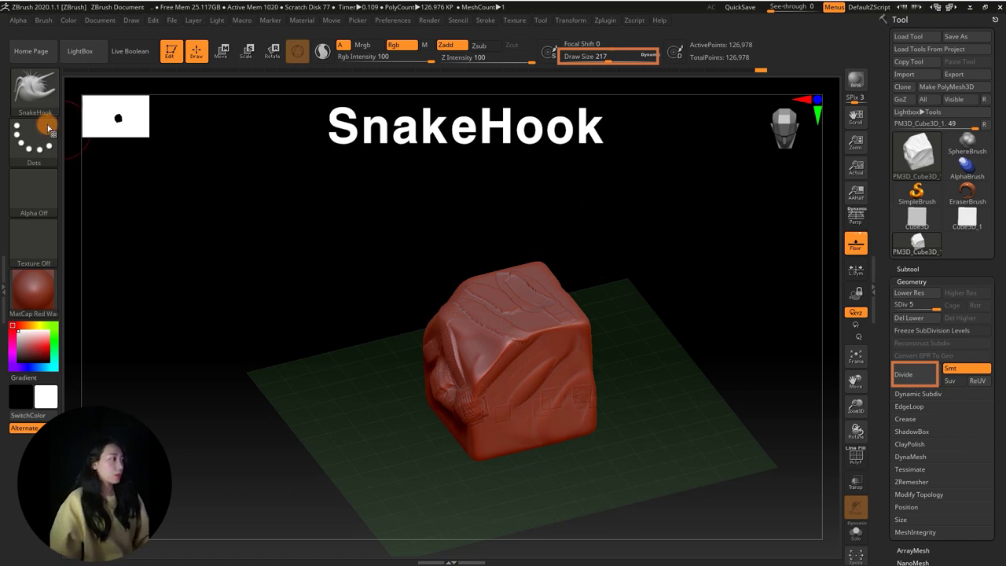
left_click_drag(576, 287, 579, 258)
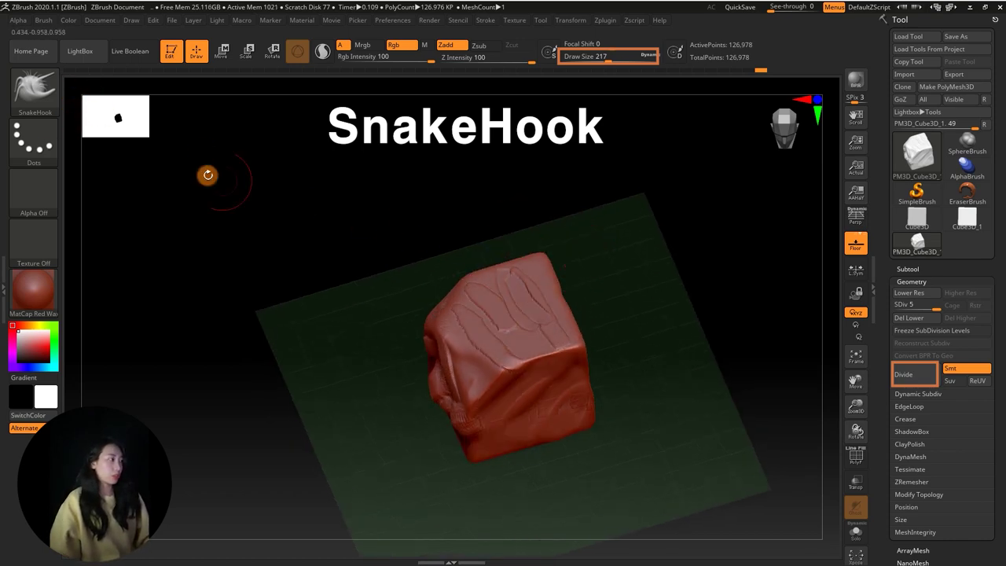
Step: Pull the cube's top corner up into a horn with the Move brush
left_click(13, 77)
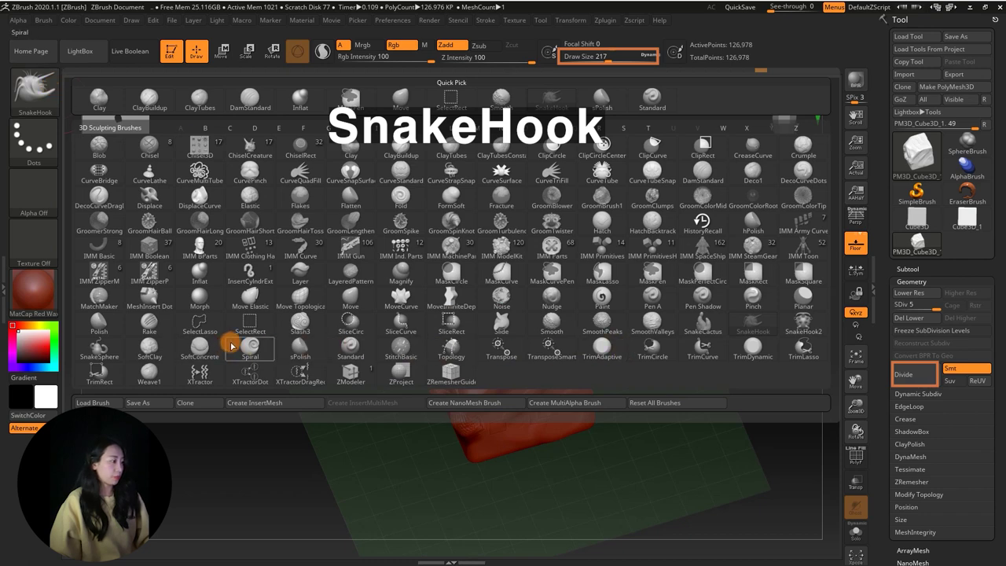
left_click(346, 298)
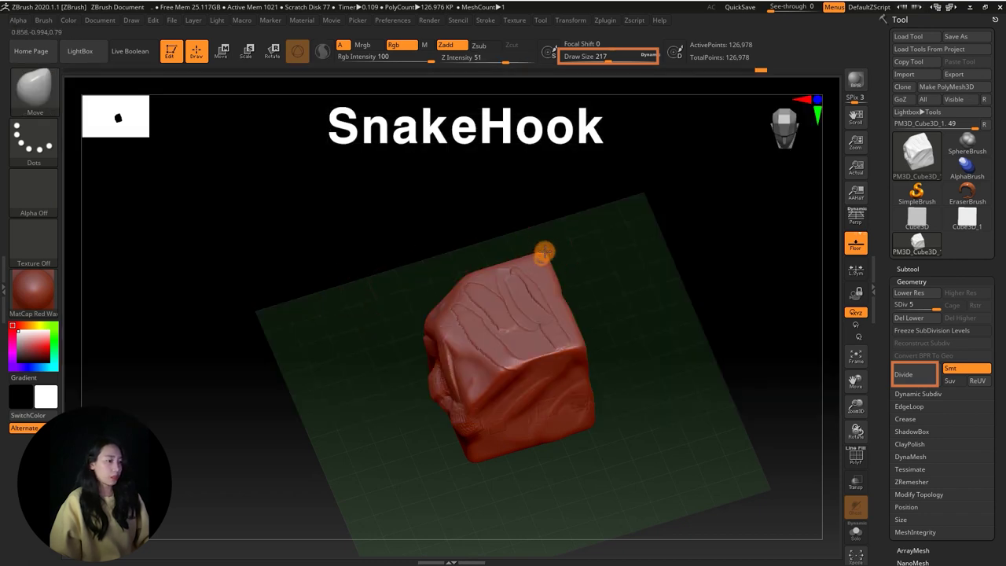
left_click_drag(541, 252, 631, 189)
left_click_drag(669, 305, 621, 348)
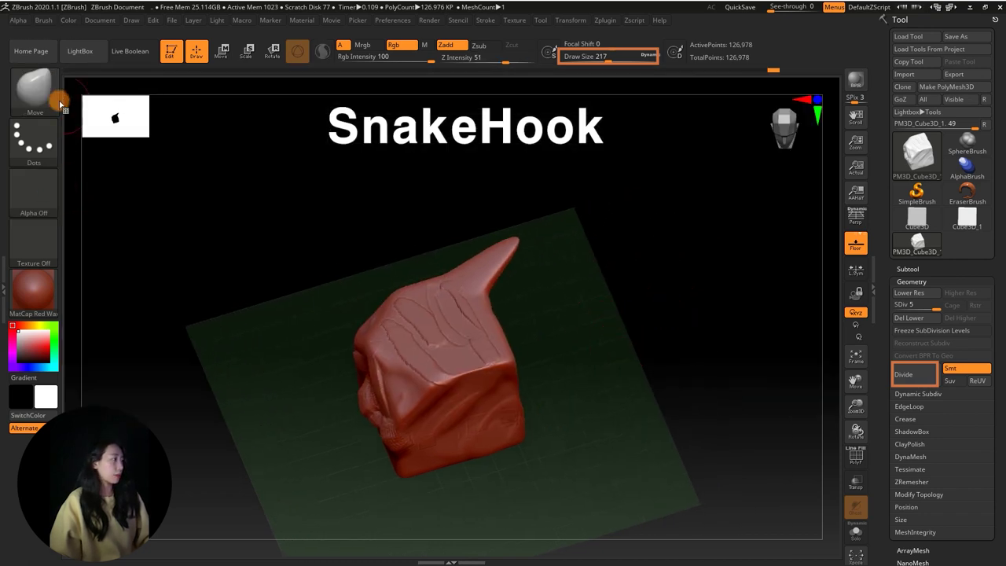
Step: Drag a long curving tail out of the cube's side with SnakeHook
left_click(36, 88)
left_click(752, 322)
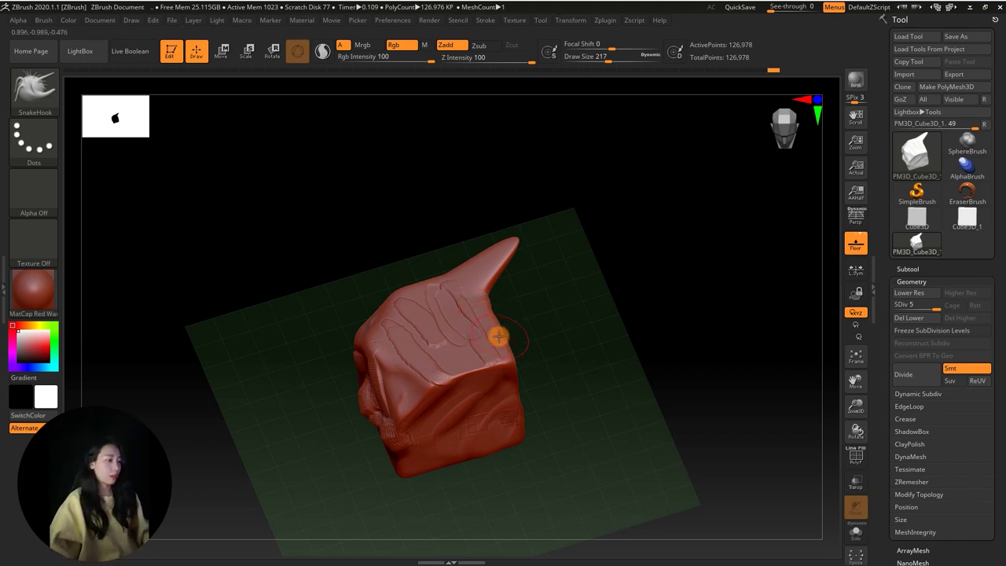
mouse_move(500, 355)
left_mouse_down()
mouse_move(635, 285)
mouse_move(674, 319)
left_mouse_up()
mouse_move(684, 397)
left_mouse_down()
mouse_move(684, 370)
mouse_move(642, 409)
mouse_move(637, 390)
mouse_move(604, 390)
left_mouse_up()
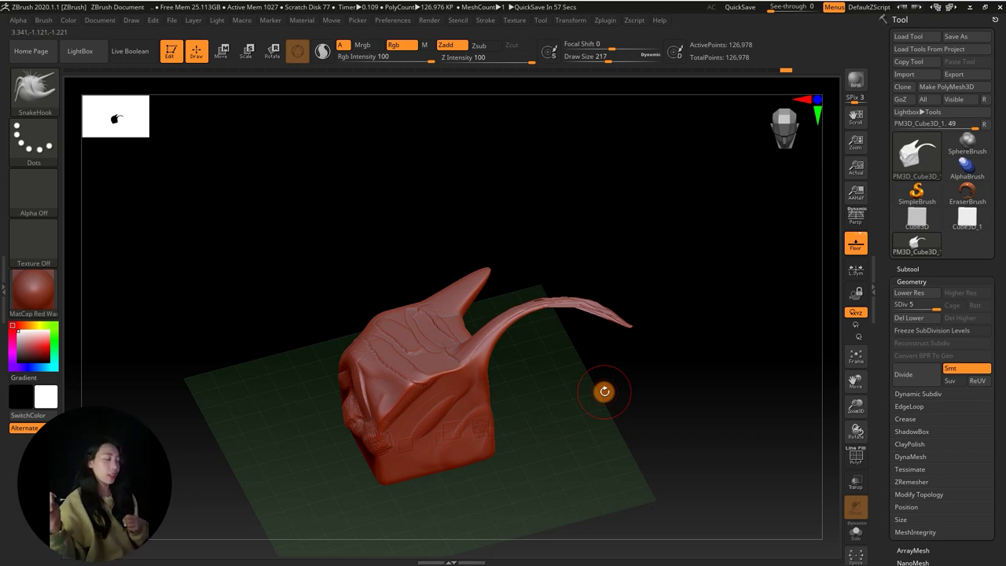
mouse_move(604, 386)
left_mouse_down()
mouse_move(601, 364)
mouse_move(597, 411)
mouse_move(593, 356)
mouse_move(498, 259)
mouse_move(392, 226)
left_mouse_up()
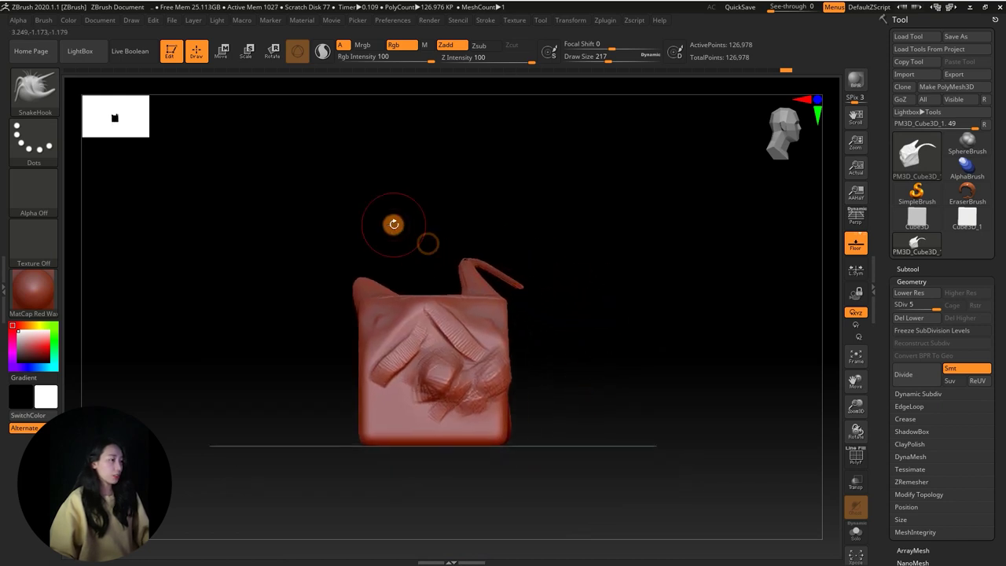
left_click(30, 88)
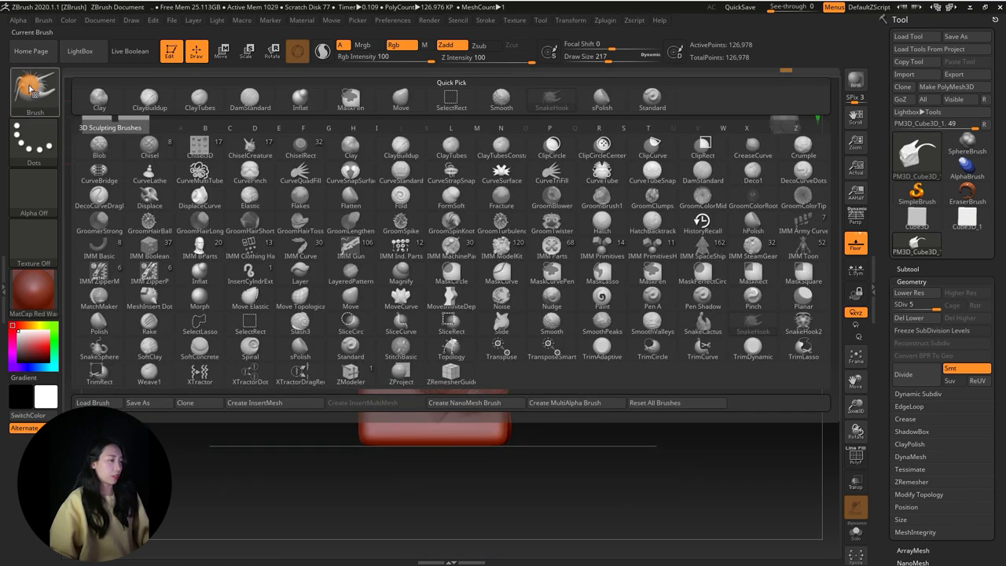
key("s")
key("h")
left_click_drag(612, 361, 613, 370, "alt")
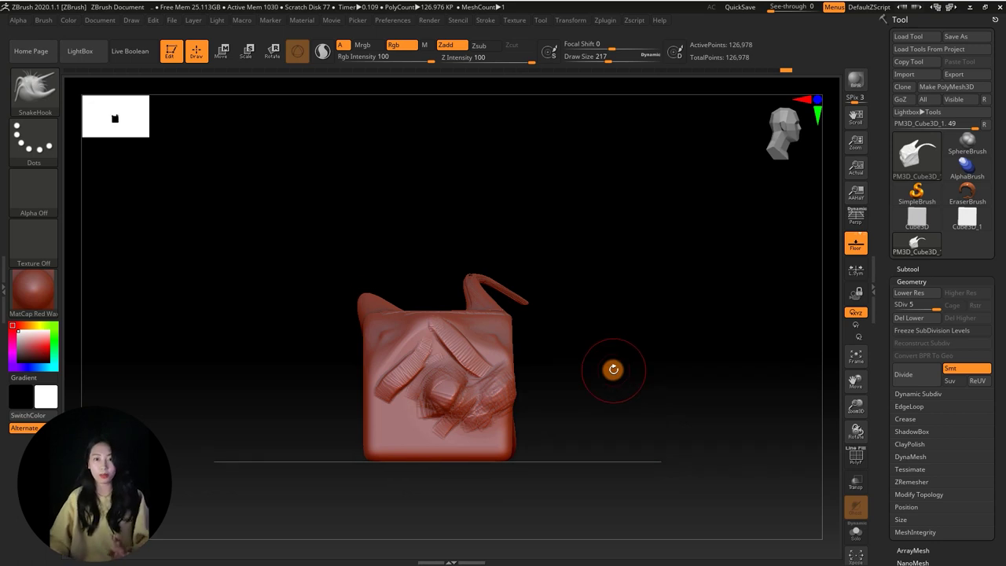
key("space")
left_click_drag(477, 240, 503, 241)
mouse_move(501, 337)
left_mouse_down("shift")
mouse_move(427, 361)
mouse_move(411, 390)
mouse_move(494, 386)
mouse_move(565, 344)
mouse_move(595, 257)
mouse_move(444, 248)
left_mouse_up("shift")
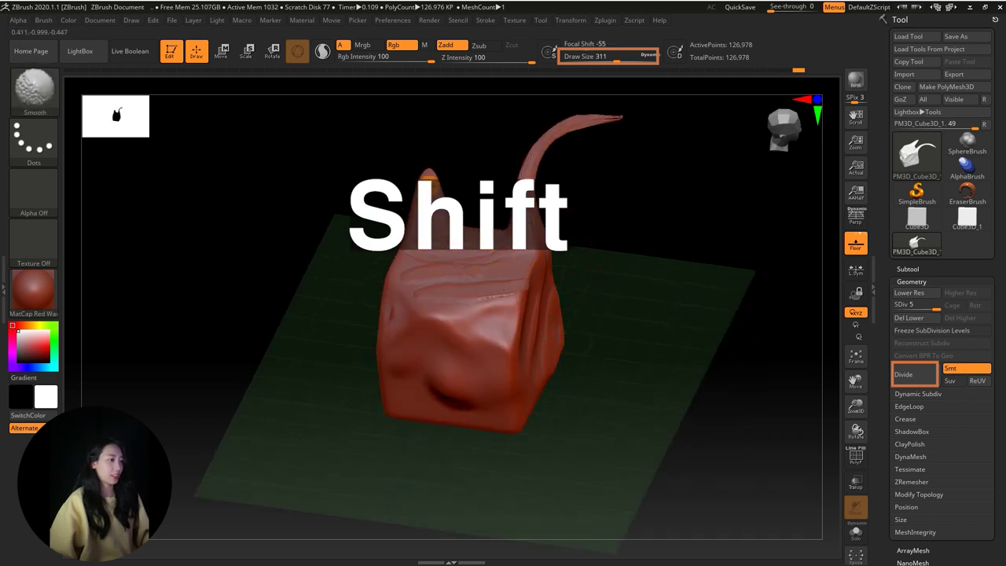
left_click_drag(639, 175, 579, 180)
mouse_move(506, 352)
left_mouse_down()
mouse_move(568, 386)
mouse_move(495, 363)
mouse_move(584, 314)
mouse_move(608, 285)
mouse_move(529, 285)
mouse_move(578, 280)
mouse_move(590, 294)
left_mouse_up()
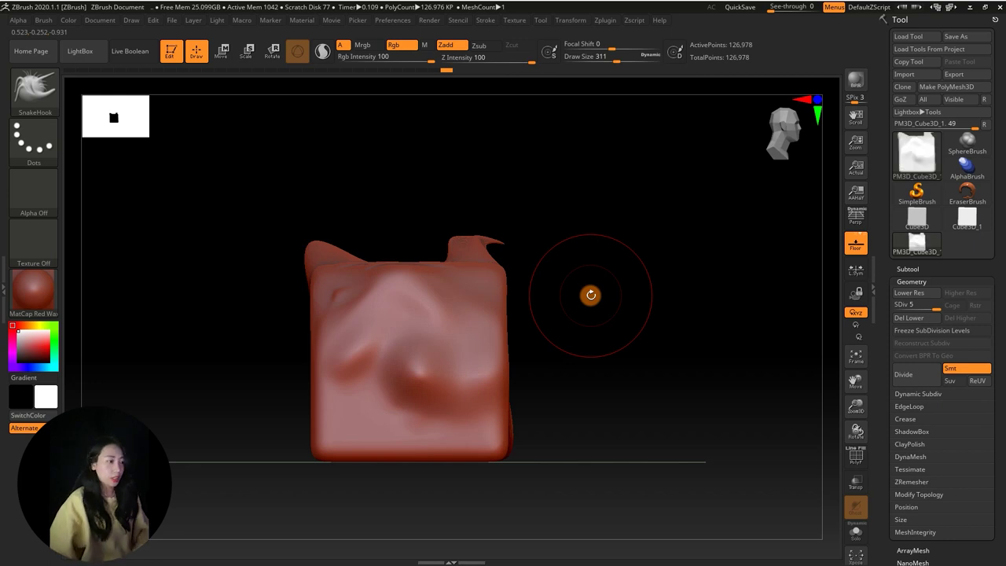
left_click_drag(591, 294, 563, 328)
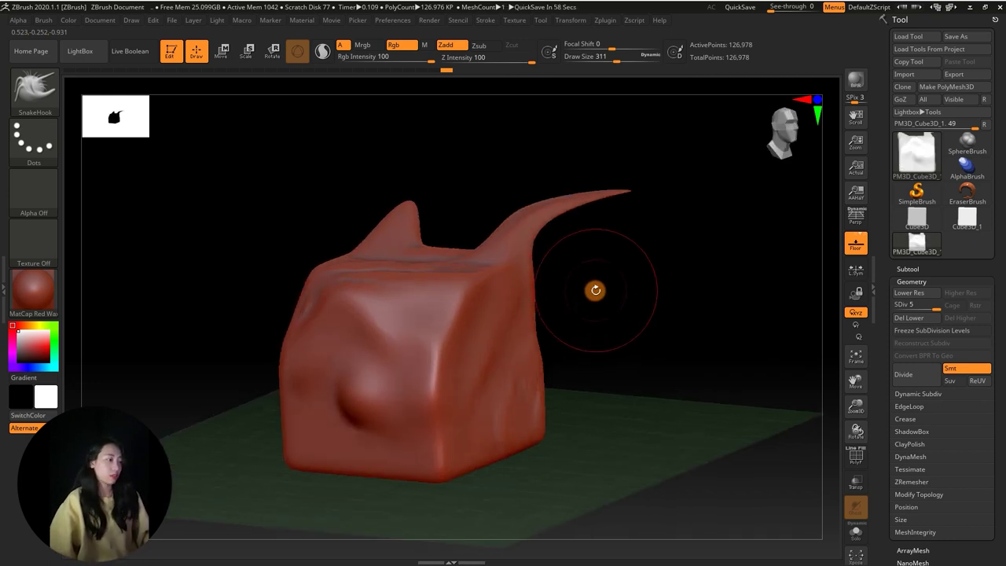
mouse_move(594, 287)
left_mouse_down()
mouse_move(575, 287)
mouse_move(612, 297)
left_mouse_up()
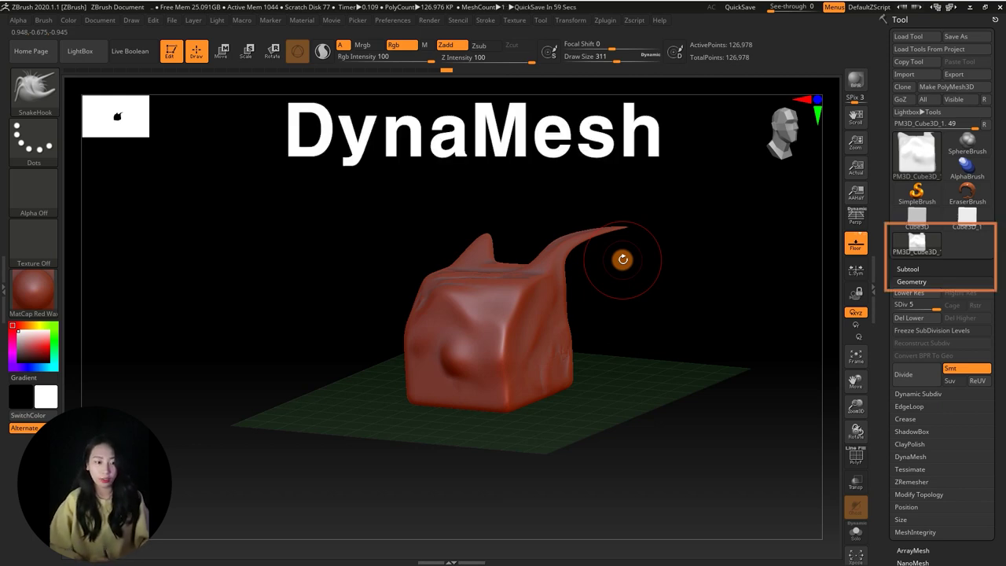
Step: With the wireframe showing, DynaMesh the cube at resolution 176, freezing subdivision levels
left_click(909, 457)
scroll(887, 434, "down", 5)
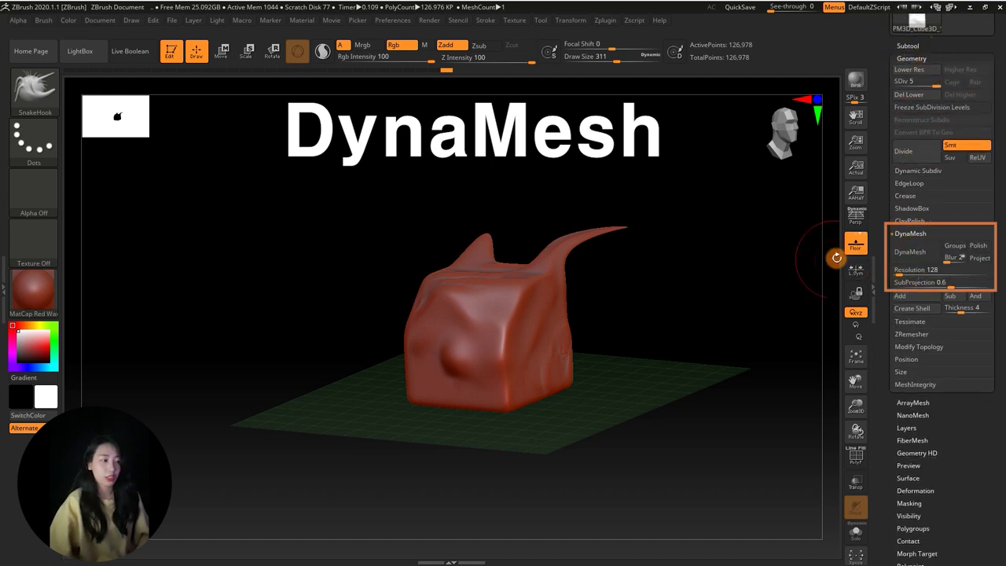
left_click(855, 458)
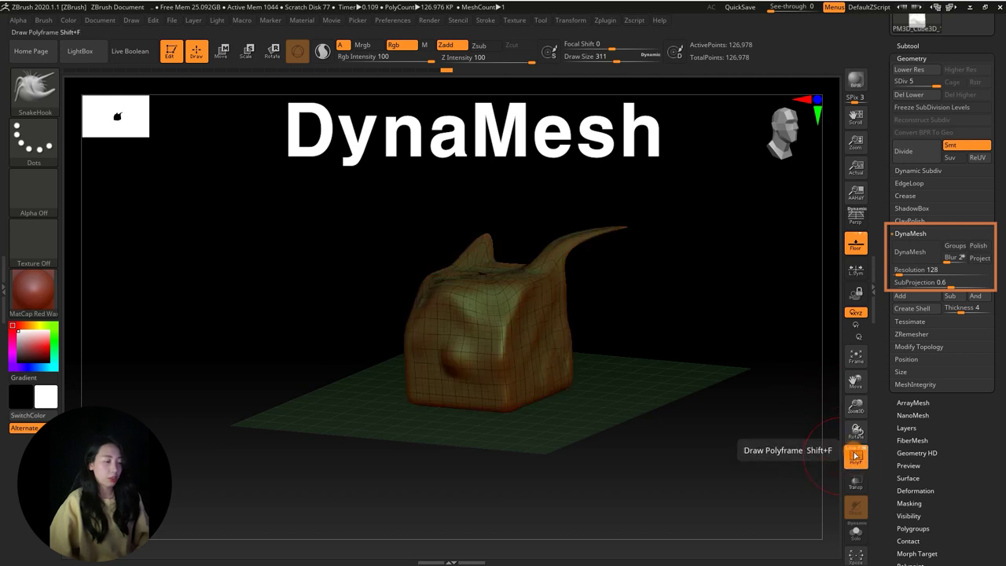
mouse_move(666, 344)
left_mouse_down()
mouse_move(656, 325)
mouse_move(545, 314)
mouse_move(649, 305)
mouse_move(664, 319)
left_mouse_up()
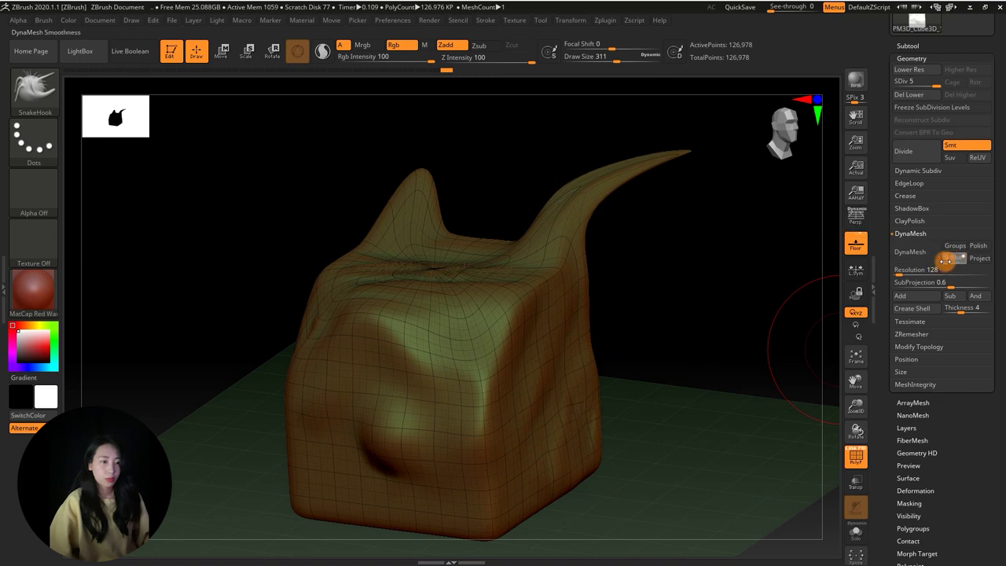
left_click(917, 272)
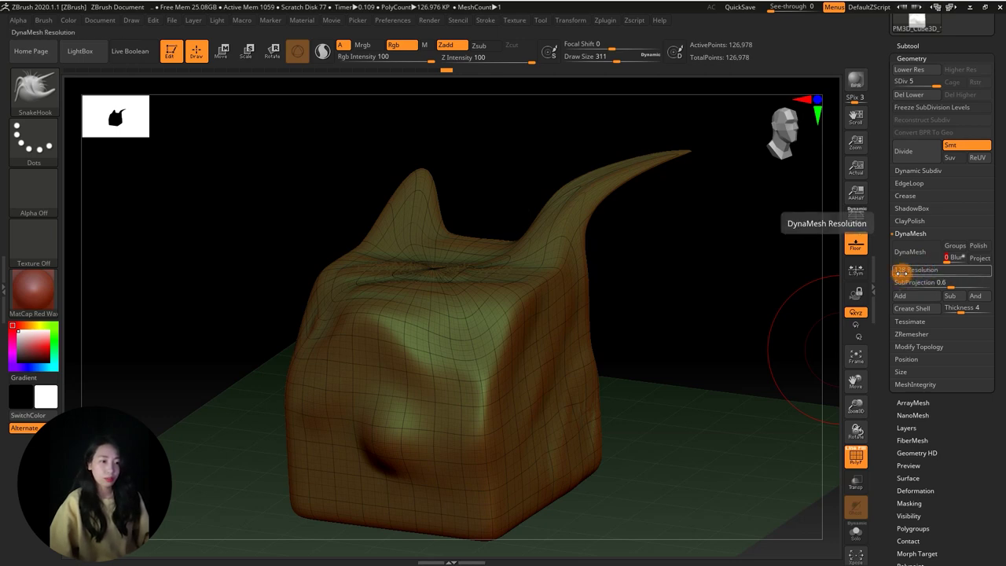
left_click_drag(900, 271, 921, 272)
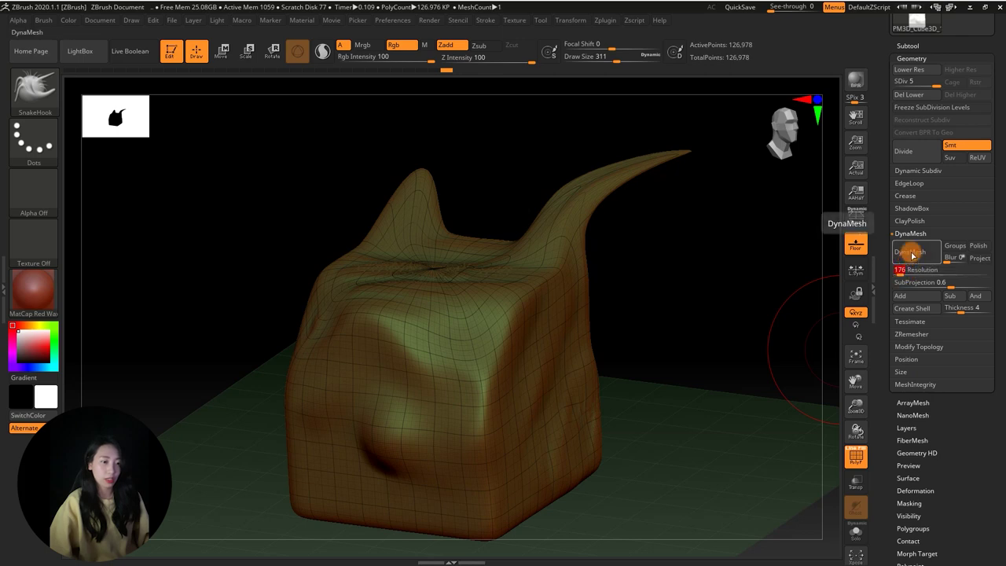
left_click(910, 253)
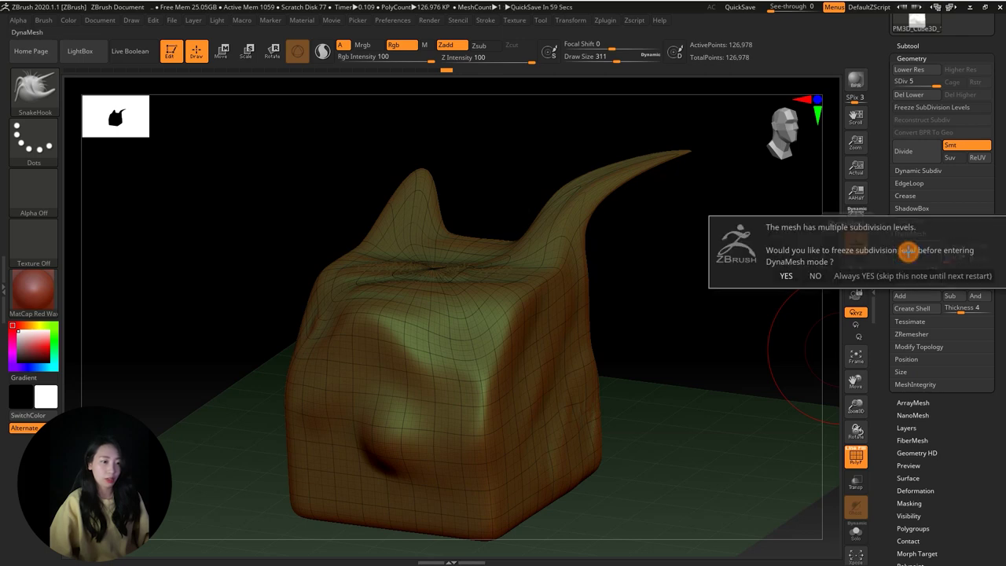
left_click(851, 276)
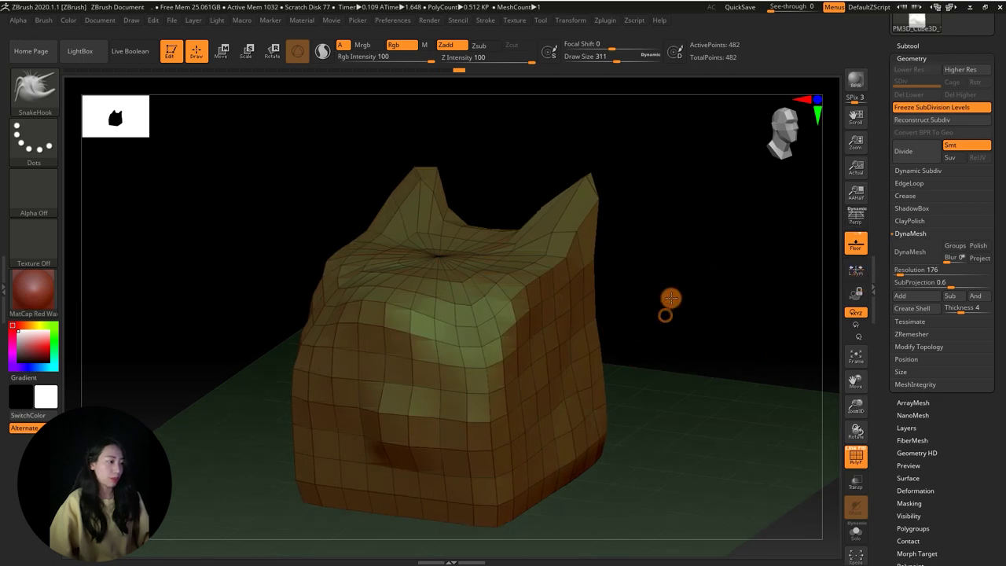
mouse_move(662, 301)
left_mouse_down("shift")
mouse_move(689, 296)
mouse_move(590, 255)
left_mouse_up("shift")
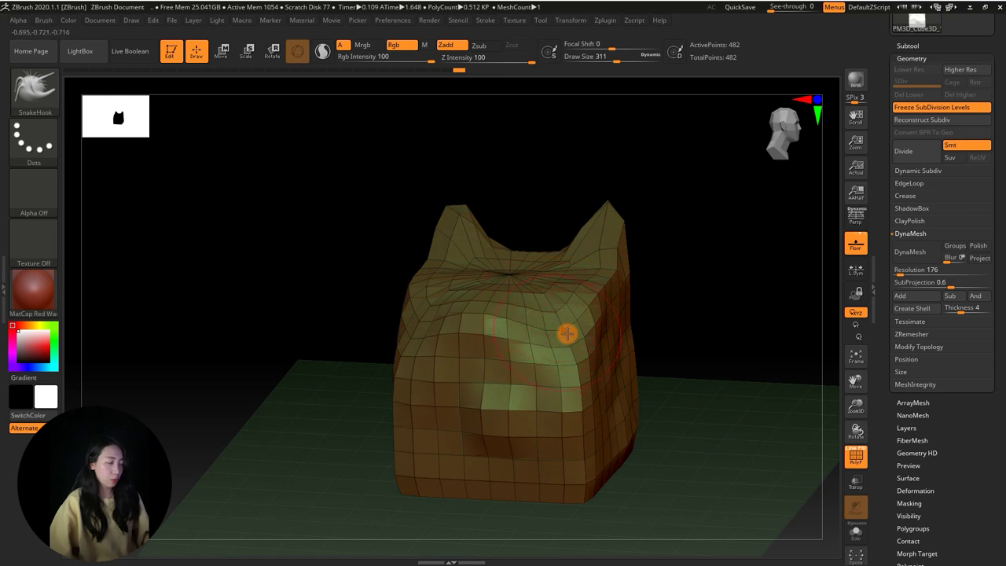
Step: Hide the polygon wireframe and bring up the Preferences menu
left_click(855, 454)
key("space")
mouse_move(668, 320)
left_mouse_down()
mouse_move(656, 289)
mouse_move(648, 320)
left_mouse_up()
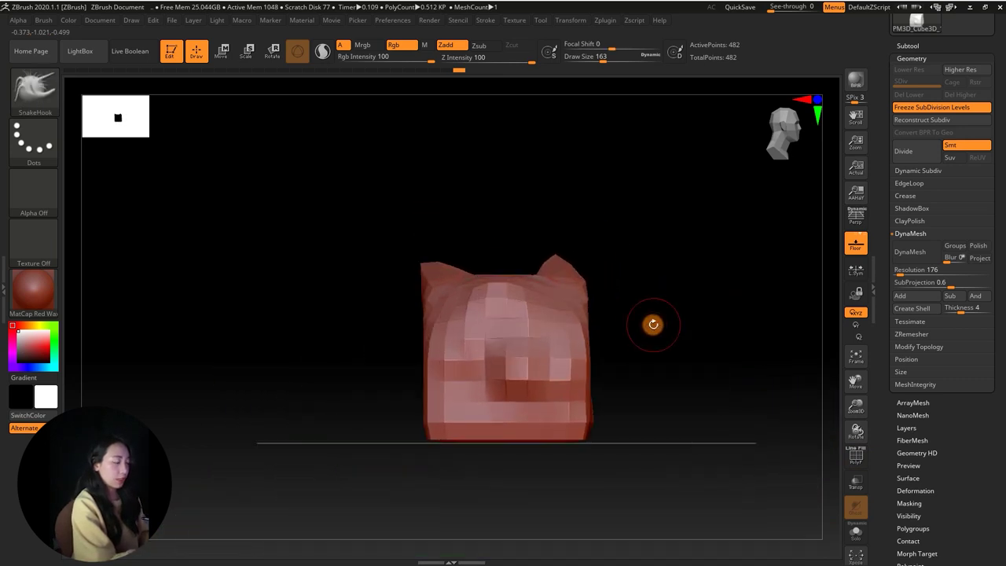
key("space")
mouse_move(648, 320)
left_mouse_down()
mouse_move(655, 339)
mouse_move(642, 303)
left_mouse_up()
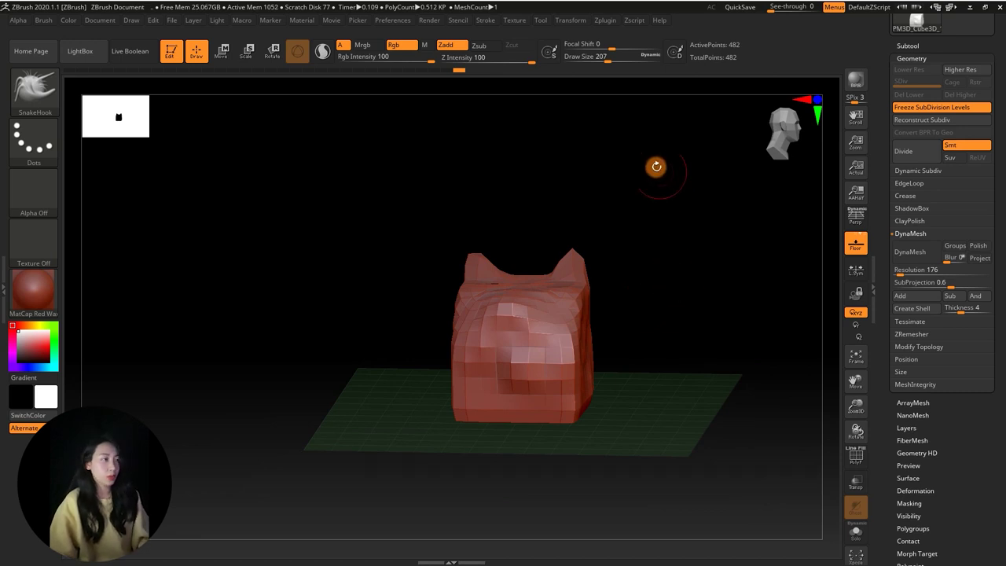
left_click(403, 21)
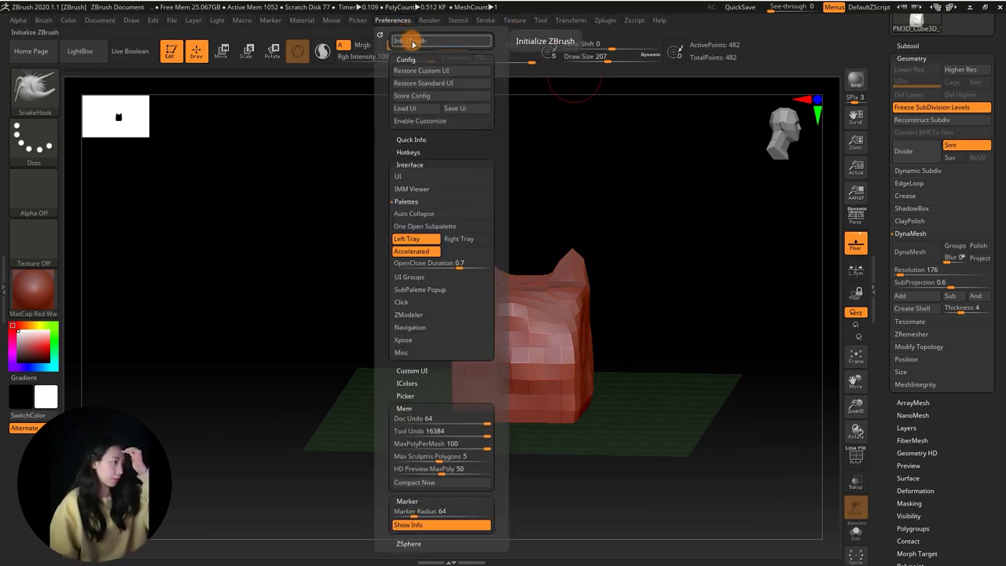
Step: Reset ZBrush, draw a new Cube3D and convert it to an editable PolyMesh3D
left_click(412, 44)
left_click(372, 249)
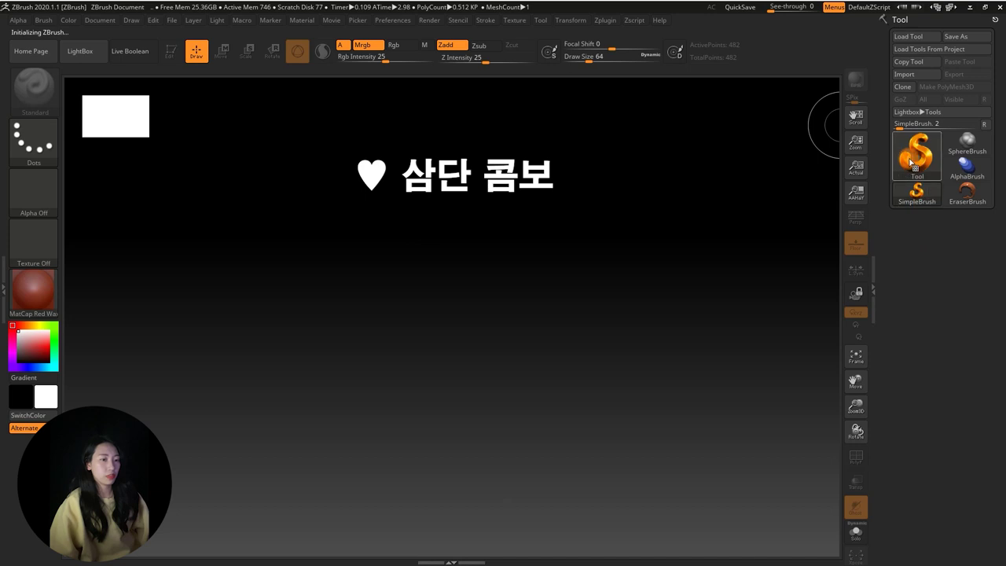
left_click(911, 157)
left_click(554, 202)
left_click_drag(445, 260, 442, 362)
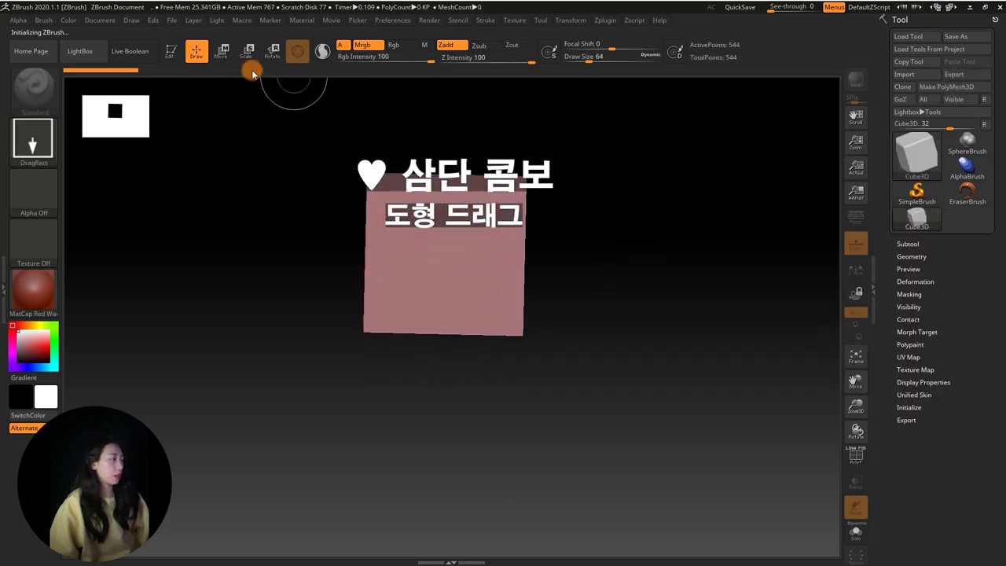
left_click(171, 51)
left_click(952, 88)
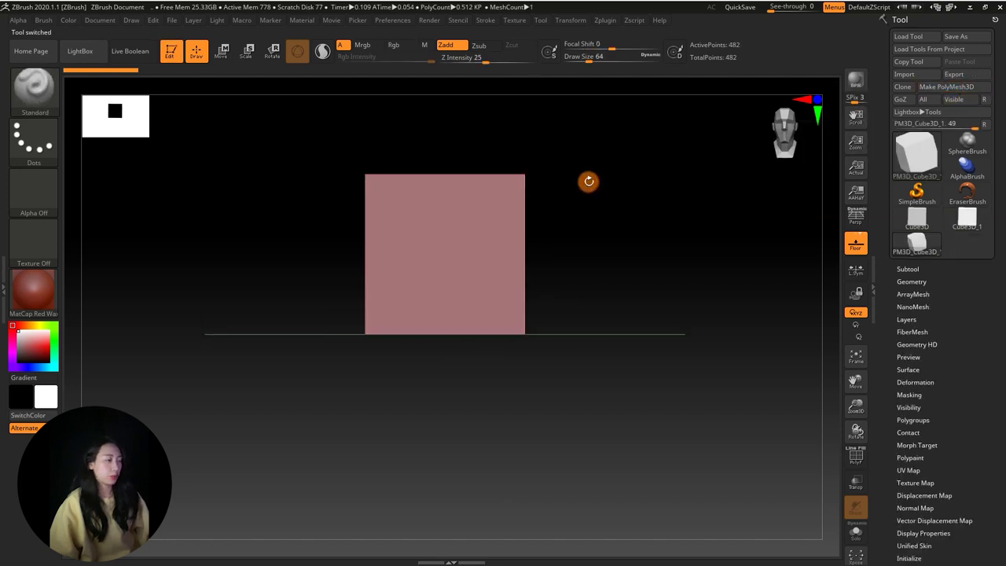
left_click_drag(642, 249, 754, 298)
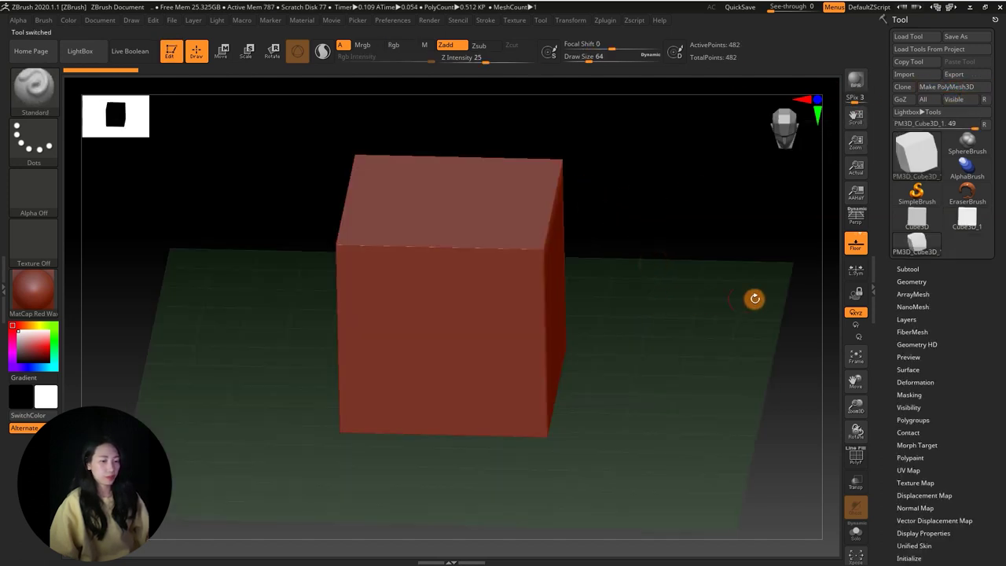
Step: Remesh the cube as a dense DynaMesh of 98,113 points and enlarge the brush
left_click(908, 282)
left_click(856, 457)
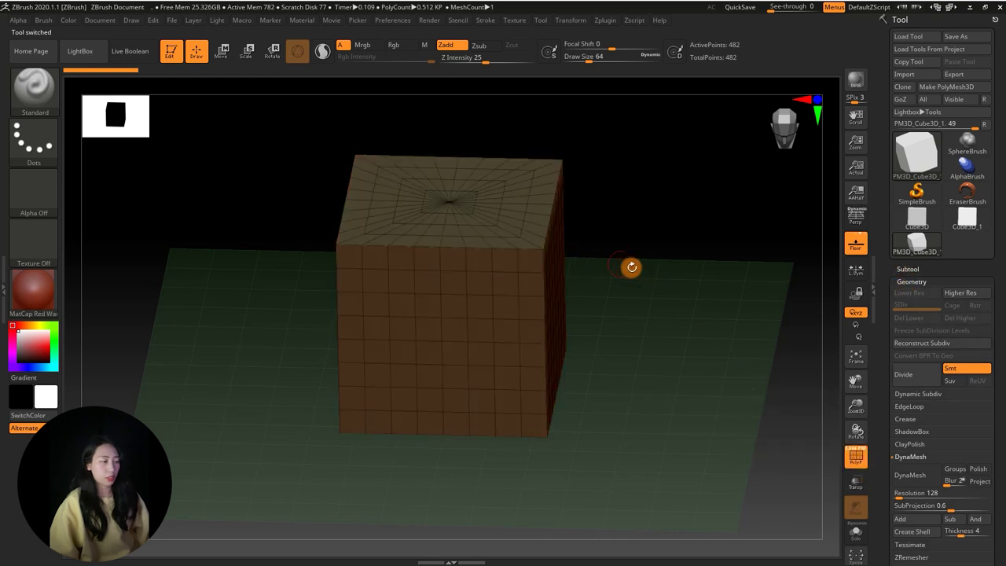
left_click_drag(599, 254, 646, 301)
scroll(899, 385, "down", 3)
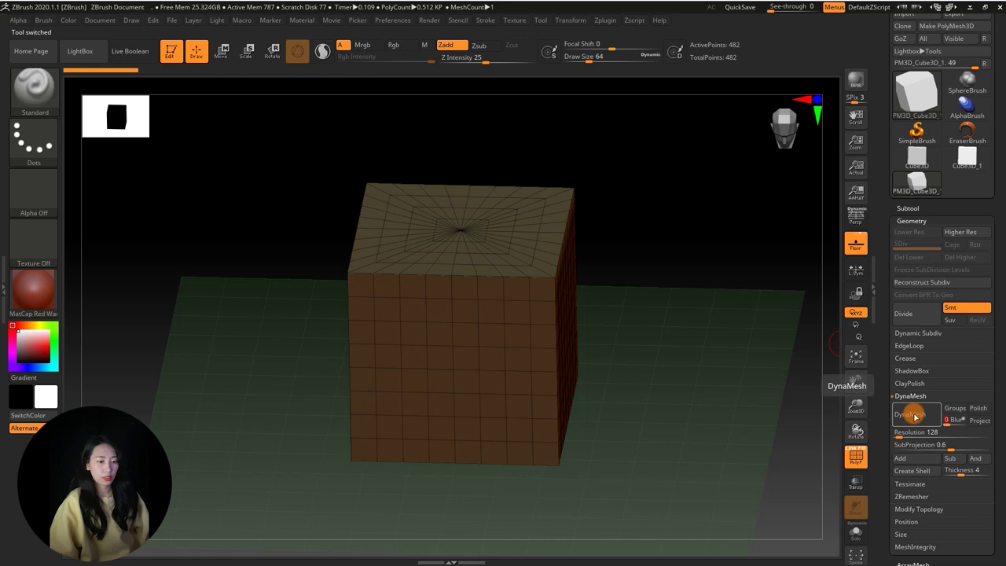
left_click(914, 417)
left_click_drag(699, 343, 660, 321, "shift")
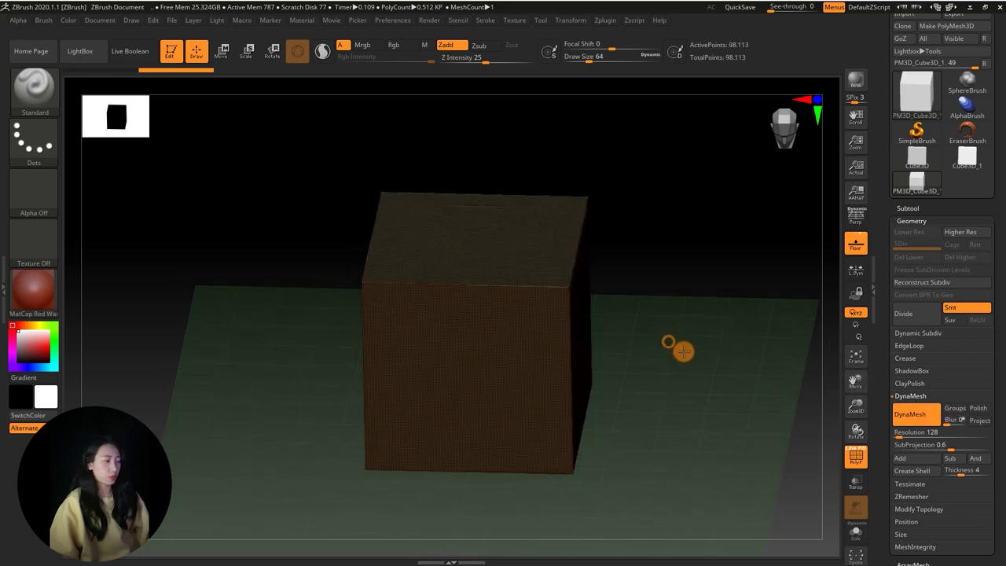
left_click(856, 460)
mouse_move(642, 353)
left_mouse_down("alt")
mouse_move(655, 330)
mouse_move(653, 292)
mouse_move(650, 306)
left_mouse_up("alt")
key("bracketright")
key("bracketright")
key("bracketright")
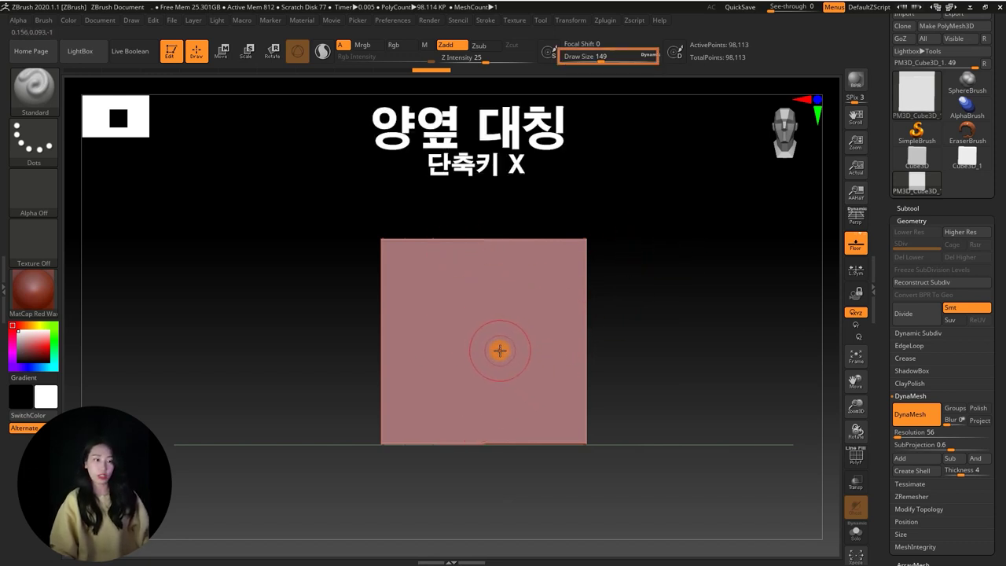
Step: Turn on X symmetry and bring the brush size down to 163
key("x")
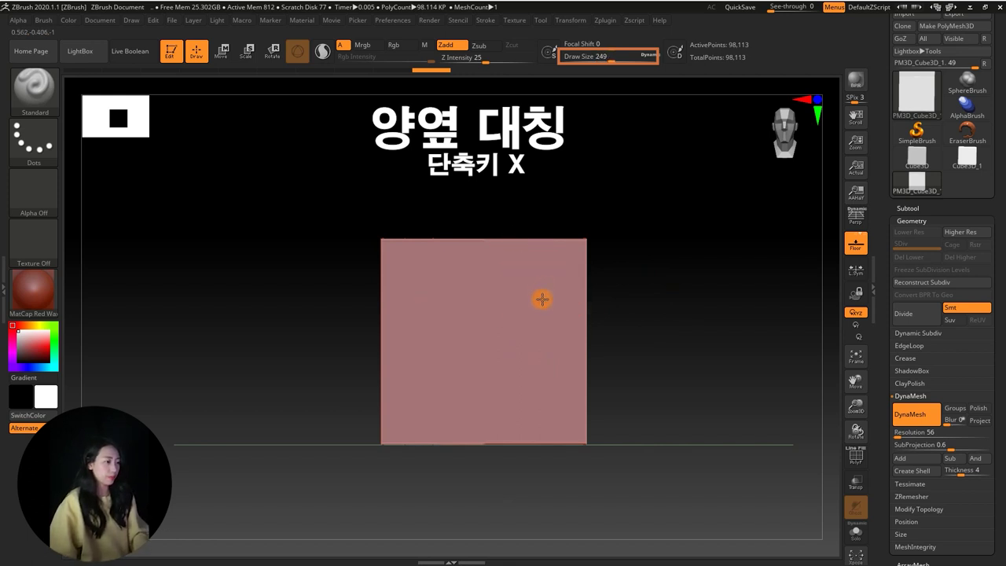
key("bracketleft")
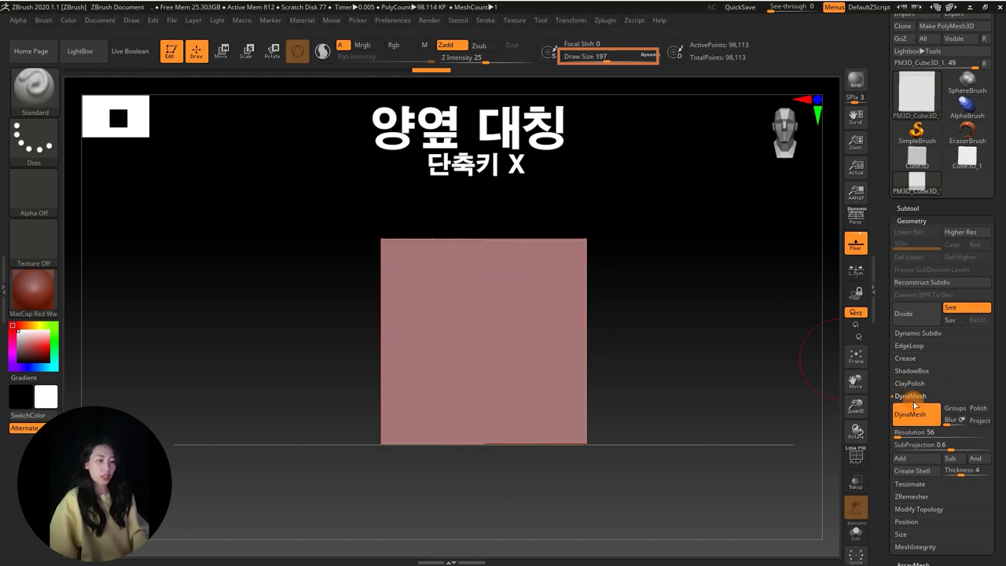
mouse_move(687, 308)
left_mouse_down("shift")
mouse_move(689, 273)
mouse_move(662, 329)
mouse_move(673, 325)
mouse_move(640, 310)
mouse_move(669, 306)
mouse_move(665, 293)
mouse_move(677, 292)
mouse_move(668, 295)
left_mouse_up("shift")
right_click(664, 301)
Step: Sculpt two mirrored eye bumps, then shrink the brush to 97 and then 65
left_click_drag(553, 303, 549, 307)
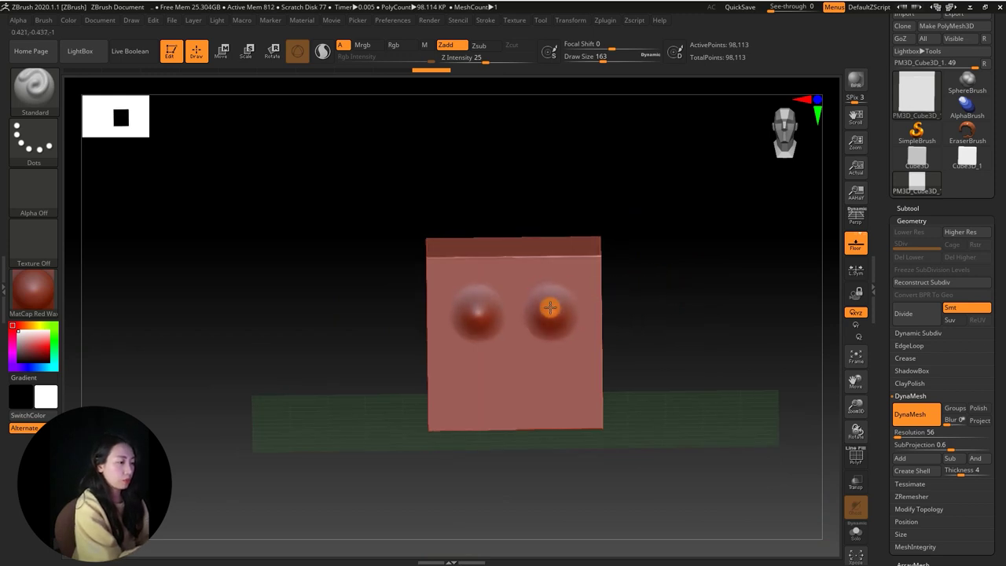
right_click(529, 348)
left_click_drag(534, 336, 528, 336)
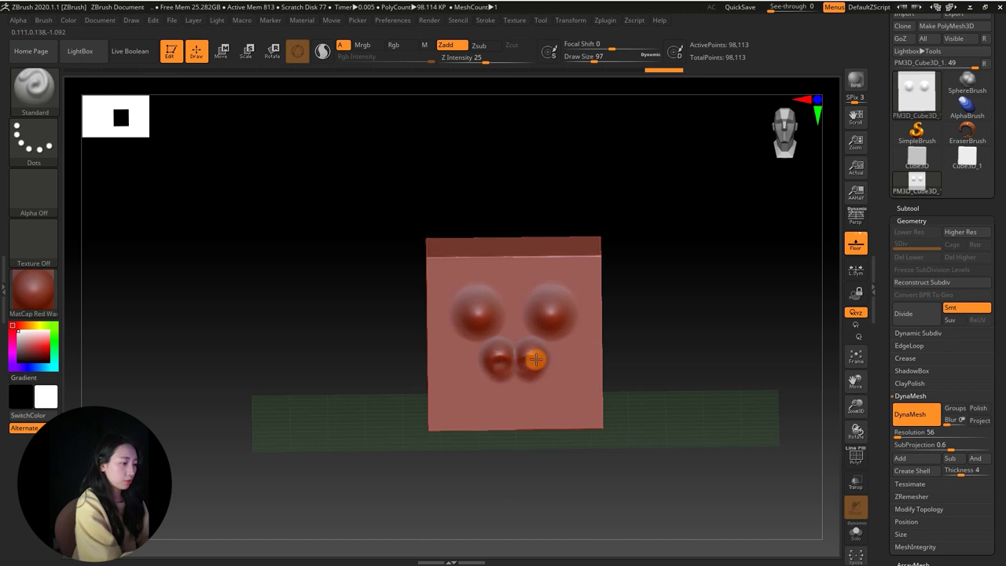
right_click(637, 329)
left_click_drag(637, 321, 624, 322)
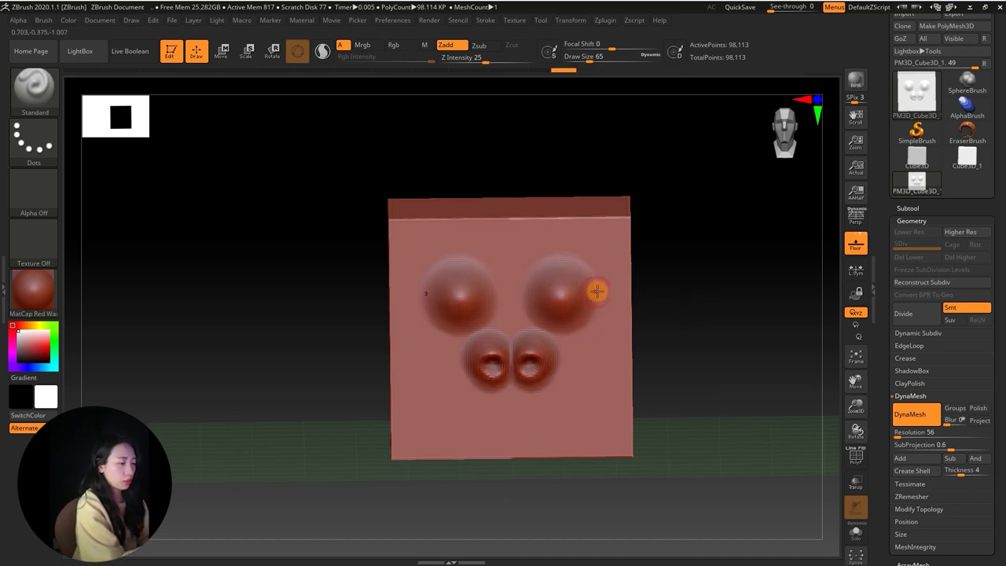
Step: Carve and deepen a mirrored smile below the nostrils
left_click_drag(702, 291, 696, 299)
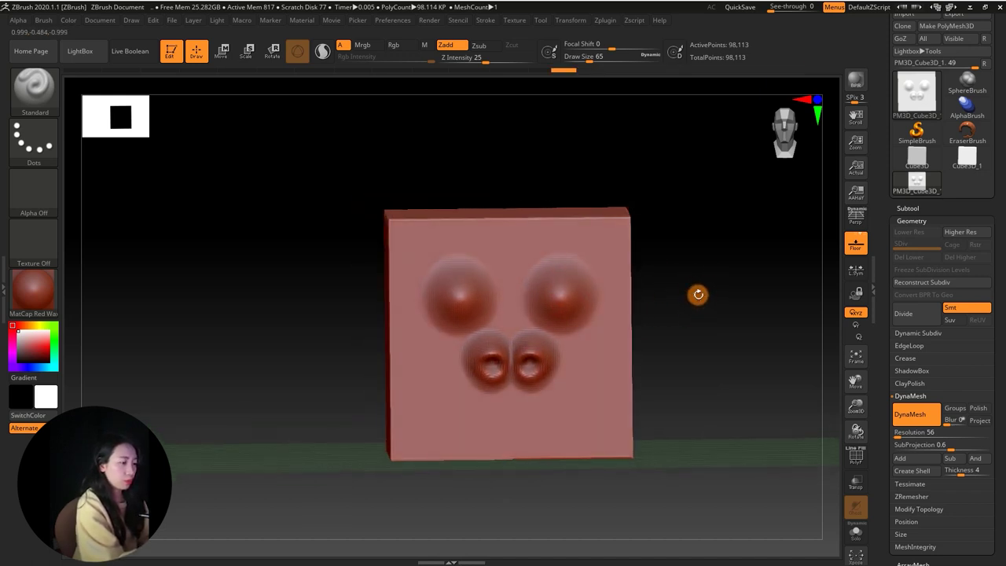
mouse_move(509, 397)
left_mouse_down()
mouse_move(610, 339)
mouse_move(523, 396)
mouse_move(579, 372)
mouse_move(633, 322)
left_mouse_up()
mouse_move(709, 316)
left_mouse_down("alt")
mouse_move(700, 267)
mouse_move(646, 306)
left_mouse_up("alt")
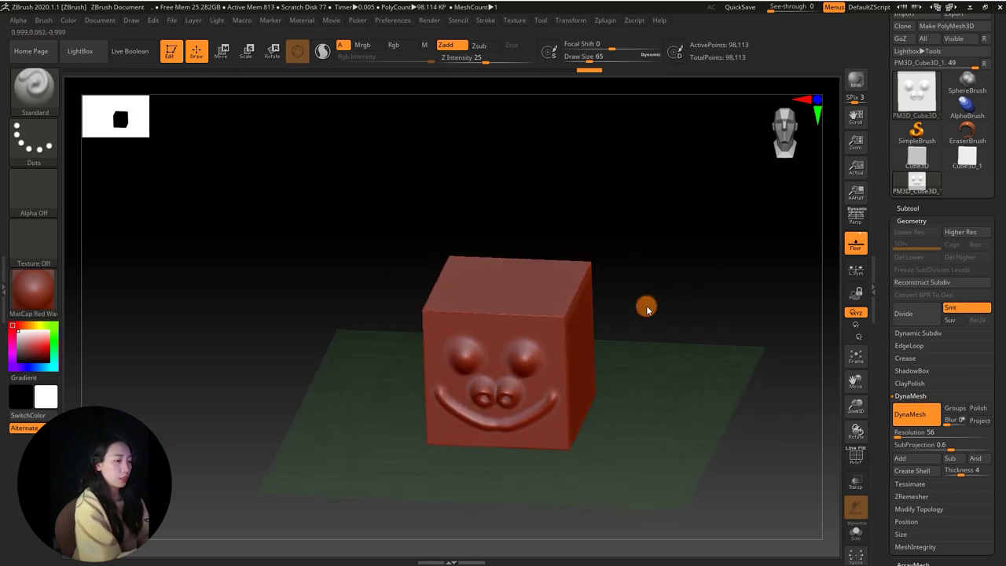
Step: Pull two mirrored horns up from the cube's top with SnakeHook, then set Draw Size 71
key("b")
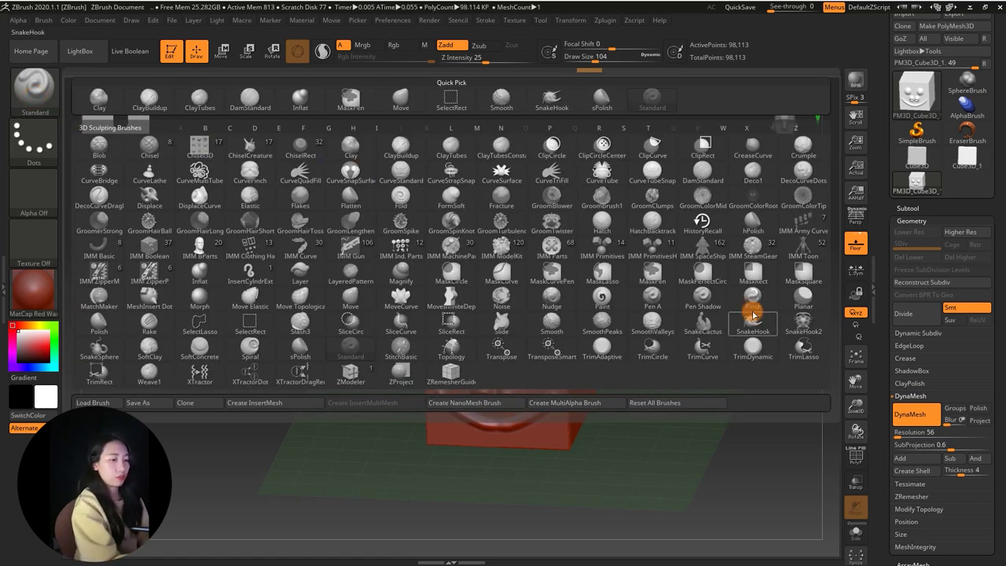
left_click(752, 314)
left_click_drag(734, 303, 667, 288, "alt")
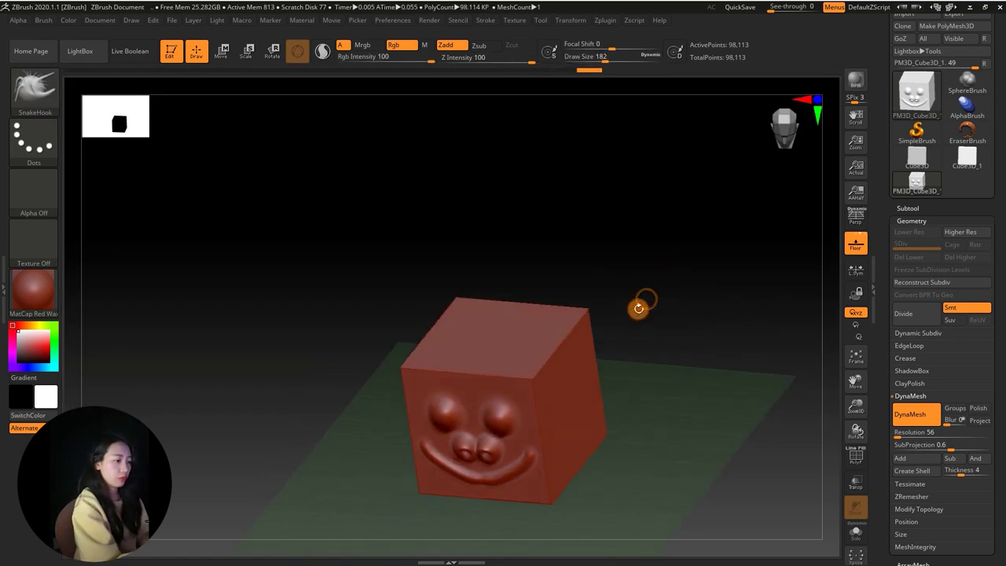
mouse_move(526, 339)
left_mouse_down()
mouse_move(545, 243)
mouse_move(570, 229)
left_mouse_up()
mouse_move(638, 297)
left_mouse_down("shift")
mouse_move(680, 311)
mouse_move(635, 267)
mouse_move(660, 321)
left_mouse_up("shift")
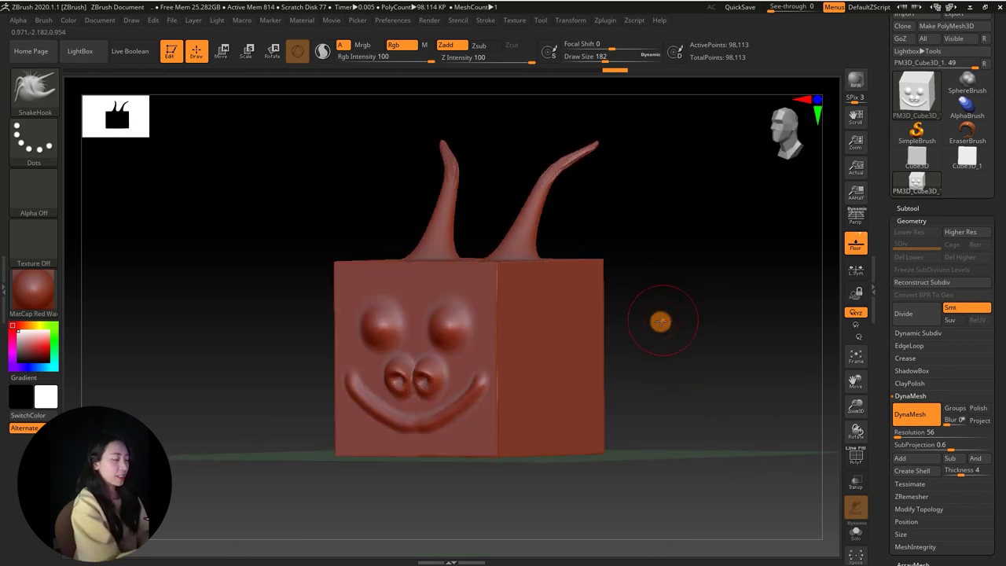
key("b")
mouse_move(597, 393)
left_mouse_down()
mouse_move(668, 437)
mouse_move(690, 375)
mouse_move(707, 364)
mouse_move(696, 377)
mouse_move(696, 364)
left_mouse_up()
right_click(692, 321)
left_click_drag(692, 321, 681, 321)
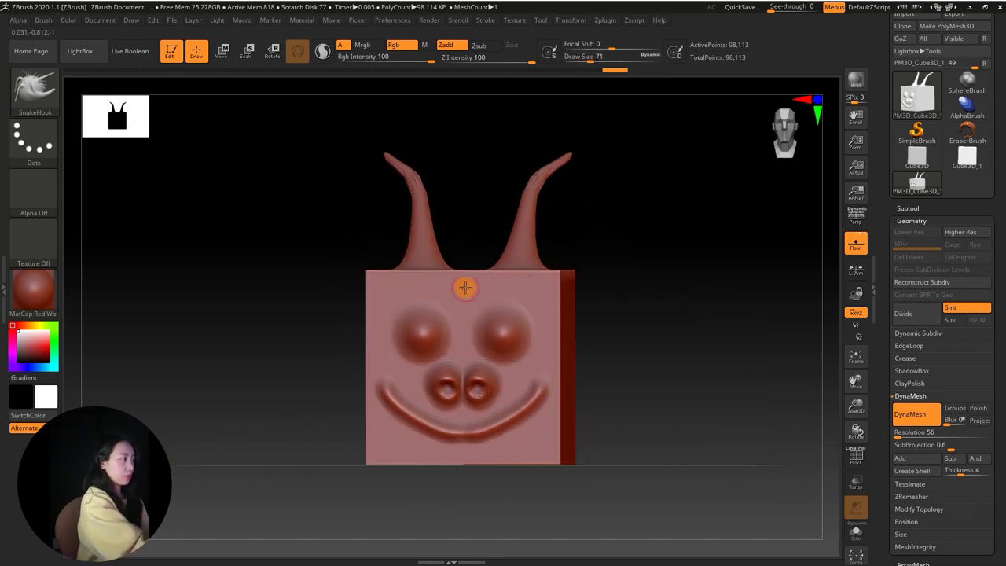
left_click(37, 91)
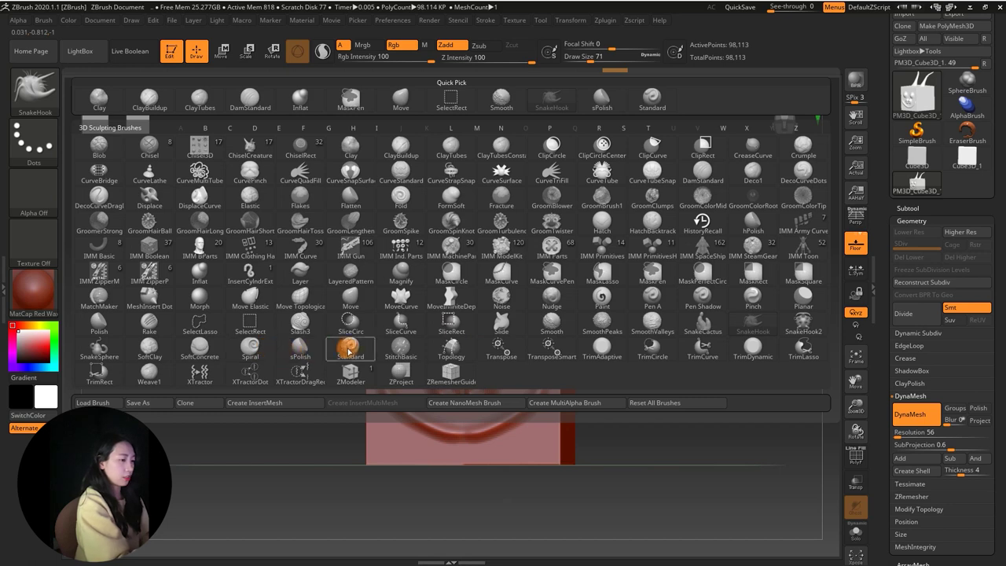
Step: Sculpt arched eyebrow ridges above both eyes with the Standard brush
key("s")
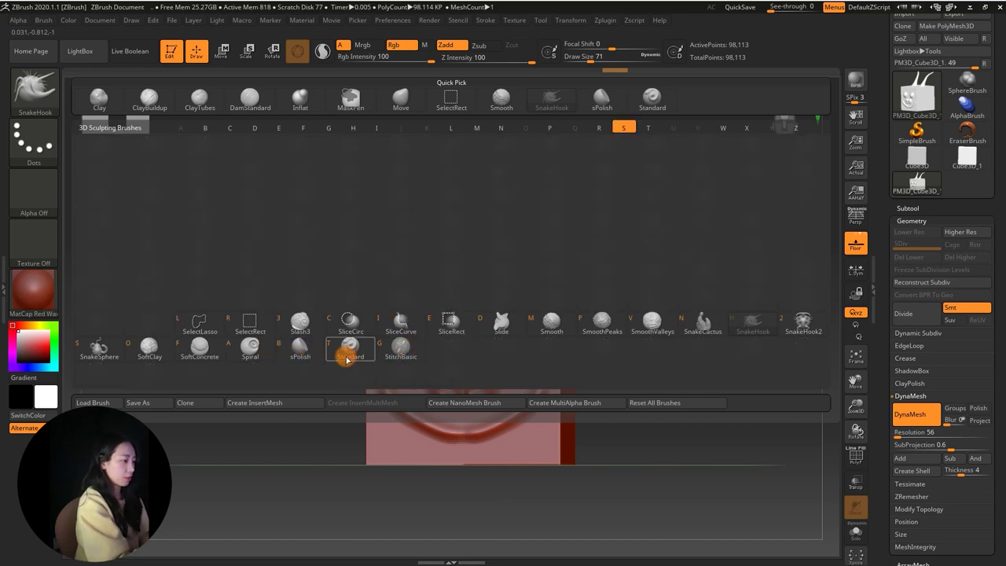
left_click(351, 348)
mouse_move(467, 312)
left_mouse_down()
mouse_move(523, 294)
mouse_move(493, 299)
left_mouse_up()
mouse_move(649, 281)
left_mouse_down()
mouse_move(658, 292)
mouse_move(648, 301)
mouse_move(671, 295)
mouse_move(662, 293)
mouse_move(676, 303)
left_mouse_up()
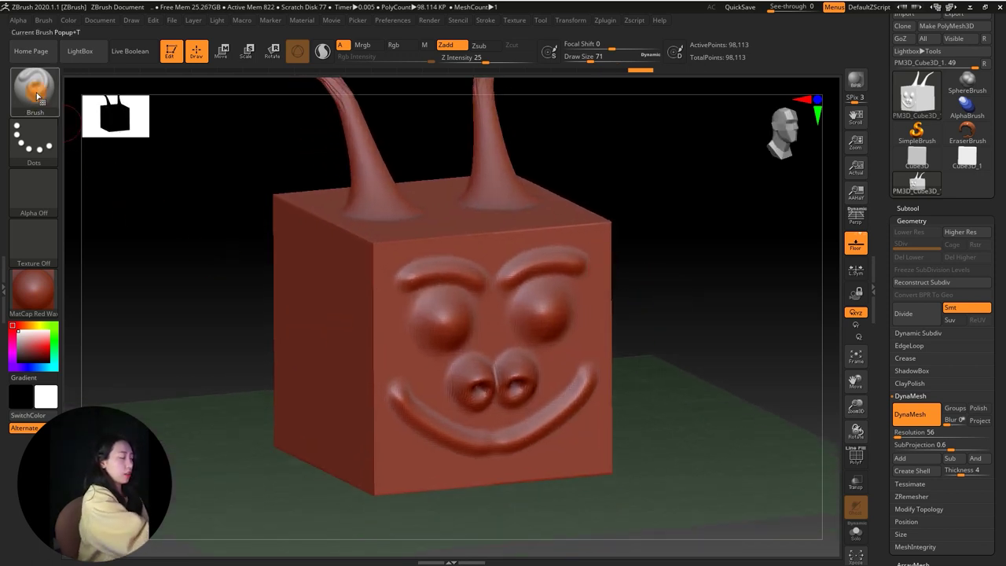
Step: Build up both cheeks with ClayBuildup at size 132 and smooth them
left_click(34, 86)
left_click(401, 153)
left_click_drag(445, 175, 680, 285)
key("space")
mouse_move(576, 348)
left_mouse_down()
mouse_move(557, 361)
mouse_move(605, 348)
mouse_move(572, 346)
left_mouse_up()
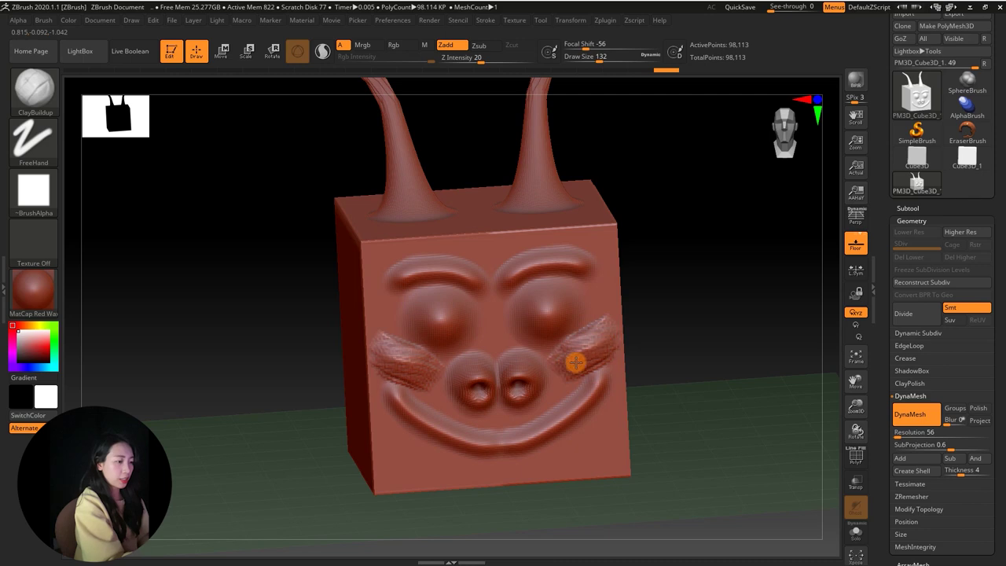
left_click_drag(686, 348, 622, 337)
key("shift")
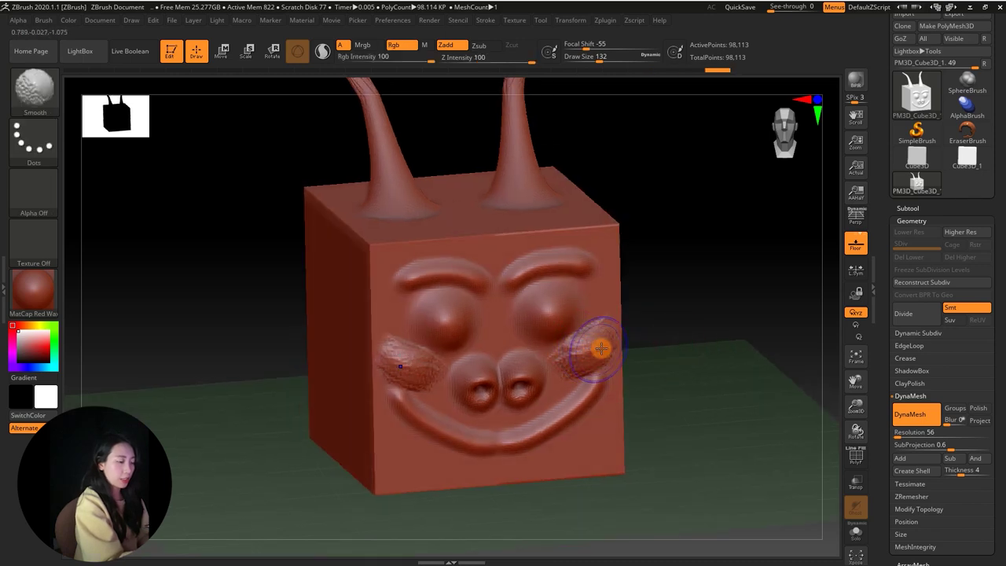
left_click_drag(602, 340, 571, 371, "shift")
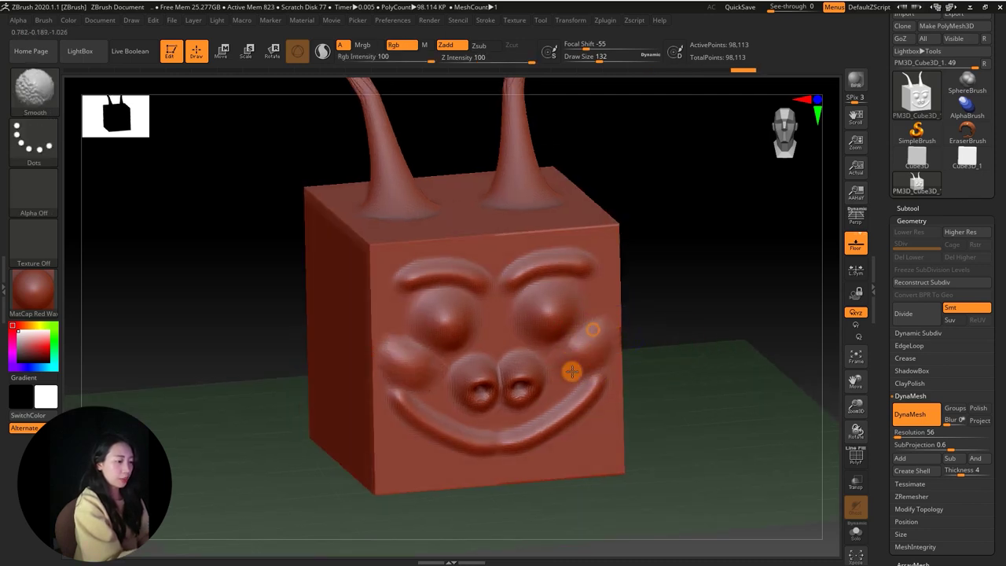
Step: Frame the horned cube toward the horns and enlarge the brush to 145
mouse_move(634, 327)
left_mouse_down()
mouse_move(696, 310)
mouse_move(667, 345)
mouse_move(634, 351)
left_mouse_up()
mouse_move(676, 321)
left_mouse_down("alt")
mouse_move(700, 284)
mouse_move(640, 264)
mouse_move(650, 260)
mouse_move(637, 231)
left_mouse_up("alt")
key("space")
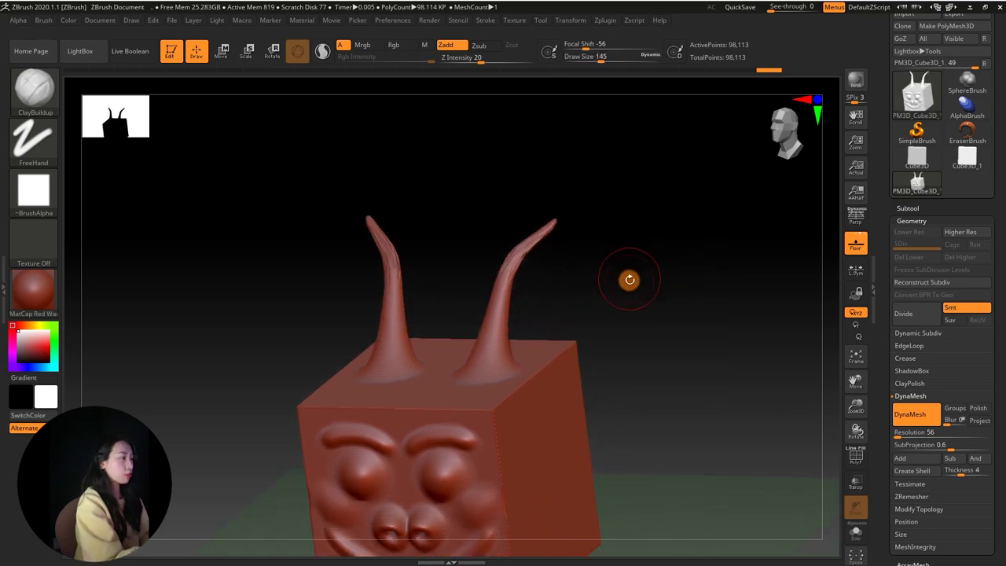
left_click_drag(630, 279, 583, 231)
key("b")
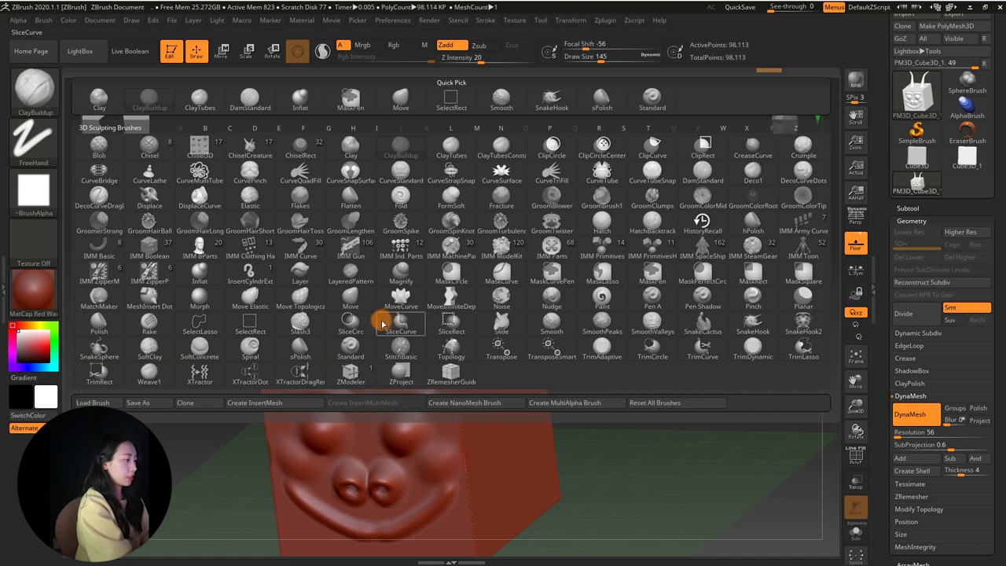
Step: Select Inflat, test-inflate the horn tips and necks, then undo it
left_click(197, 270)
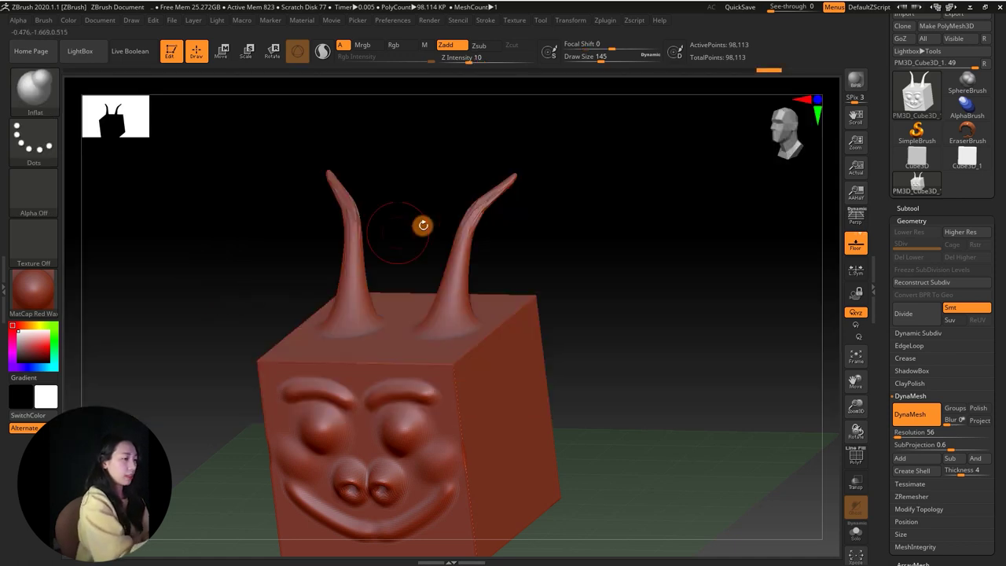
mouse_move(578, 224)
left_mouse_down()
mouse_move(597, 196)
mouse_move(542, 216)
mouse_move(528, 207)
mouse_move(545, 218)
left_mouse_up()
left_click_drag(607, 279, 621, 293)
mouse_move(489, 238)
left_mouse_down()
mouse_move(602, 294)
mouse_move(618, 281)
mouse_move(595, 312)
mouse_move(604, 303)
left_mouse_up()
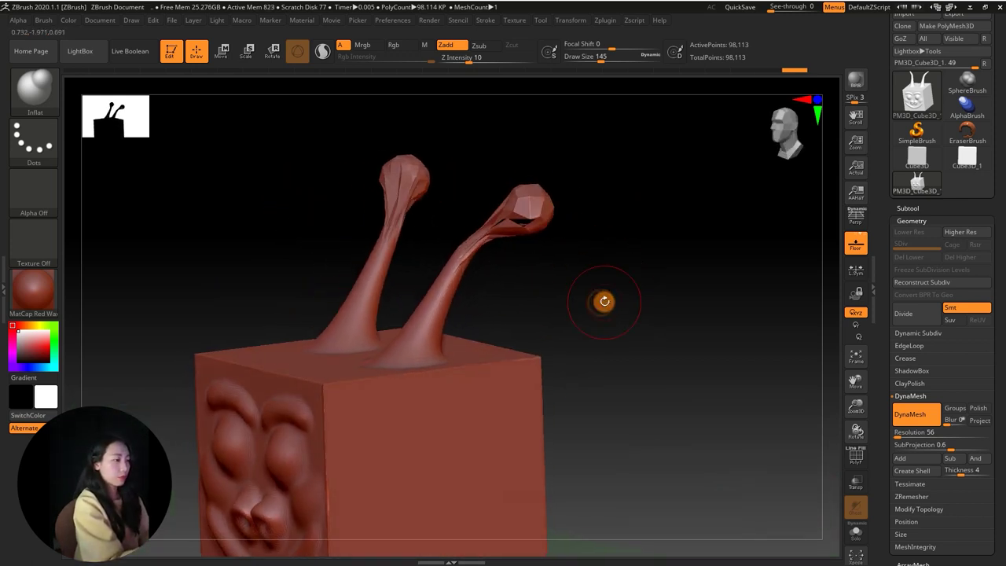
key("ctrl+z")
mouse_move(597, 290)
left_mouse_down()
mouse_move(577, 276)
mouse_move(514, 322)
left_mouse_up()
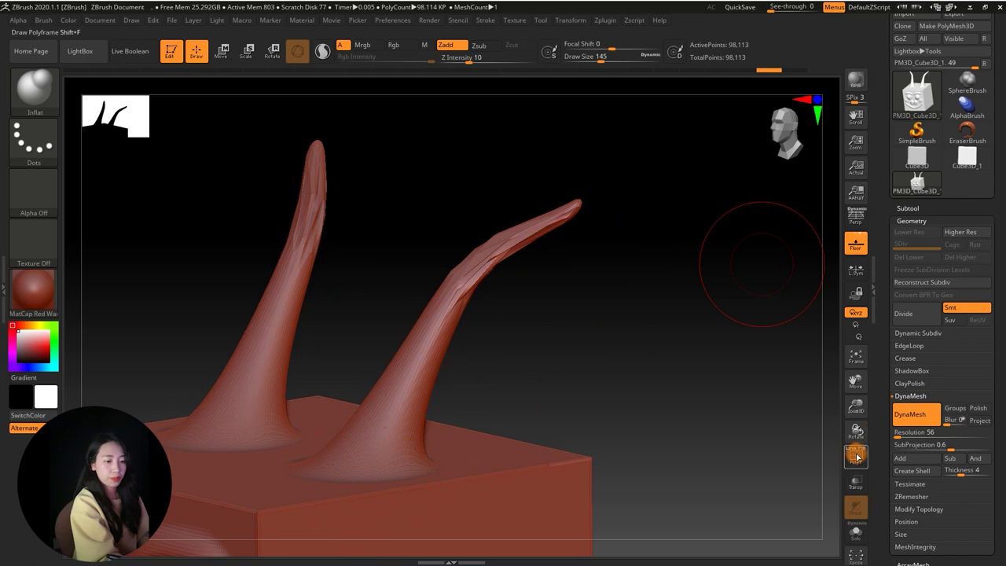
Step: Show the wireframe, stand the horns upright and inflate the right horn at size 74
left_click(858, 456)
left_click_drag(709, 366, 691, 388)
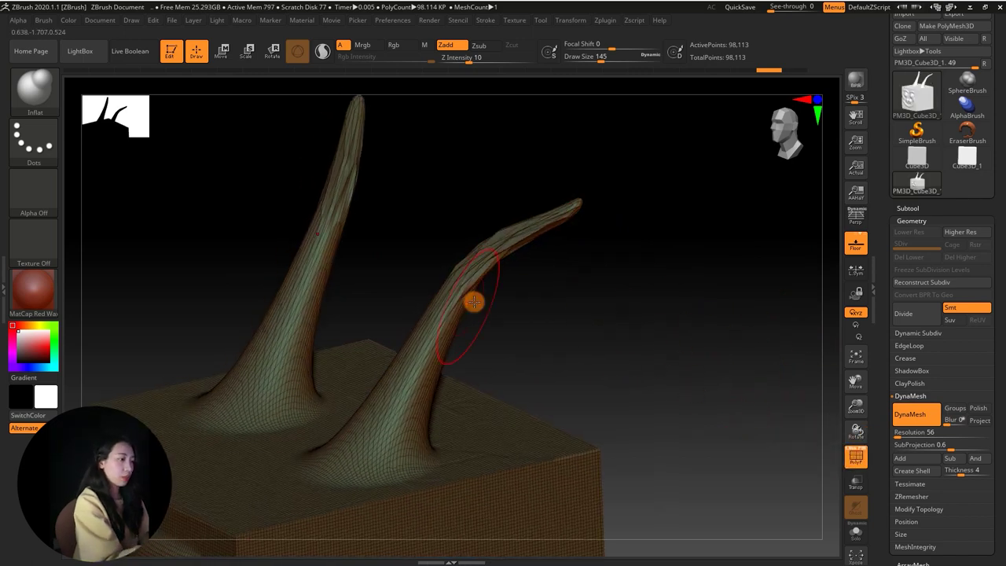
mouse_move(598, 268)
left_mouse_down()
mouse_move(624, 309)
mouse_move(602, 303)
mouse_move(612, 263)
left_mouse_up()
key("space")
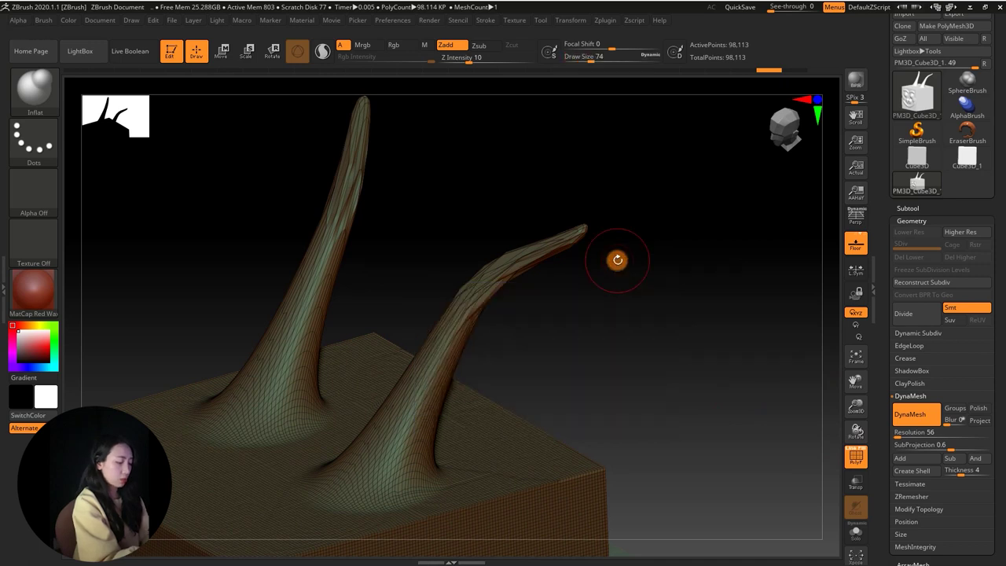
mouse_move(525, 267)
left_mouse_down()
mouse_move(469, 291)
mouse_move(589, 319)
mouse_move(518, 260)
mouse_move(590, 287)
mouse_move(597, 325)
mouse_move(592, 298)
mouse_move(580, 336)
mouse_move(577, 317)
mouse_move(586, 339)
mouse_move(620, 302)
left_mouse_up()
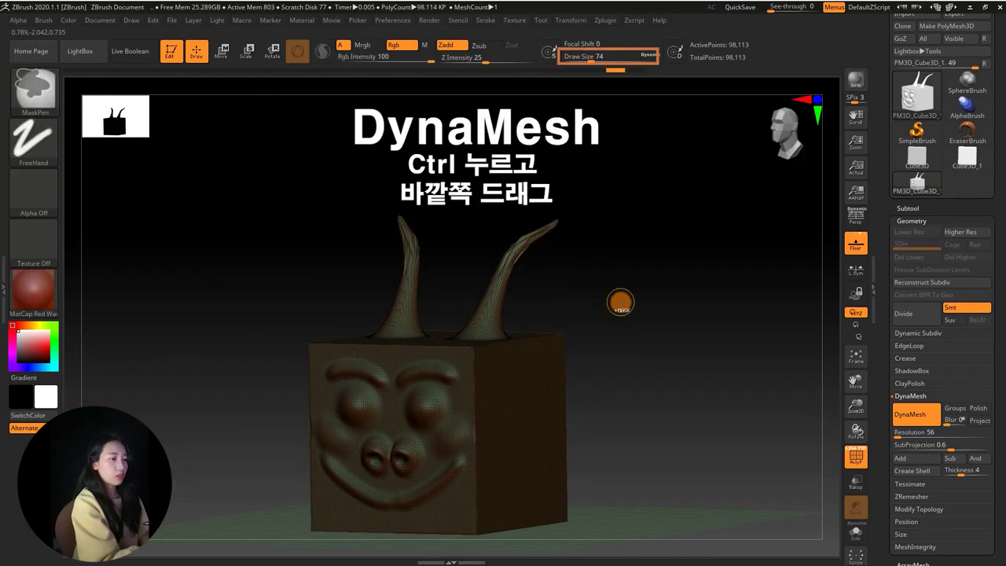
Step: Remesh with DynaMesh to 19,507 points and hide the wireframe
left_click_drag(640, 252, 733, 329, "ctrl")
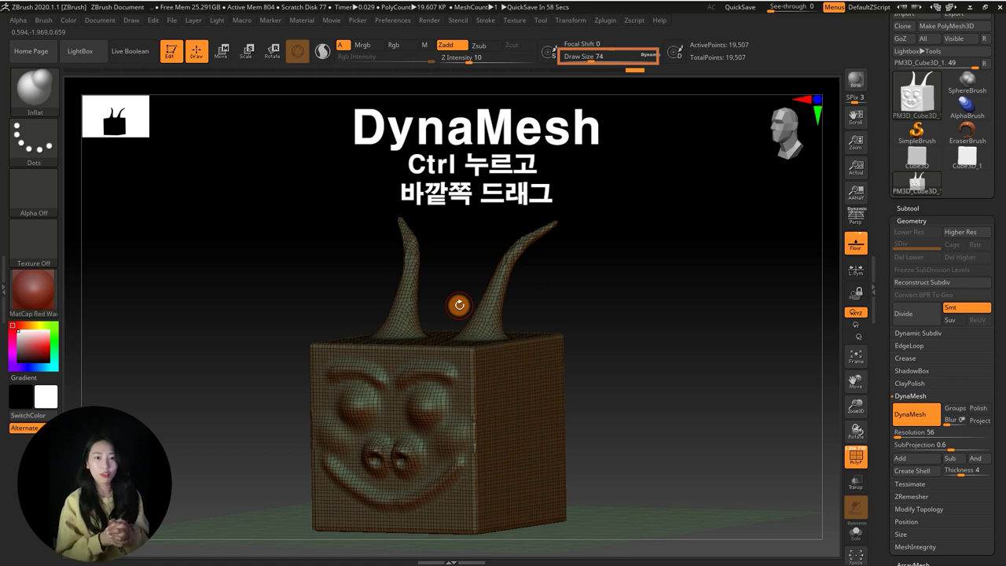
mouse_move(626, 337)
left_mouse_down("alt")
mouse_move(642, 366)
mouse_move(627, 301)
mouse_move(647, 280)
left_mouse_up("alt")
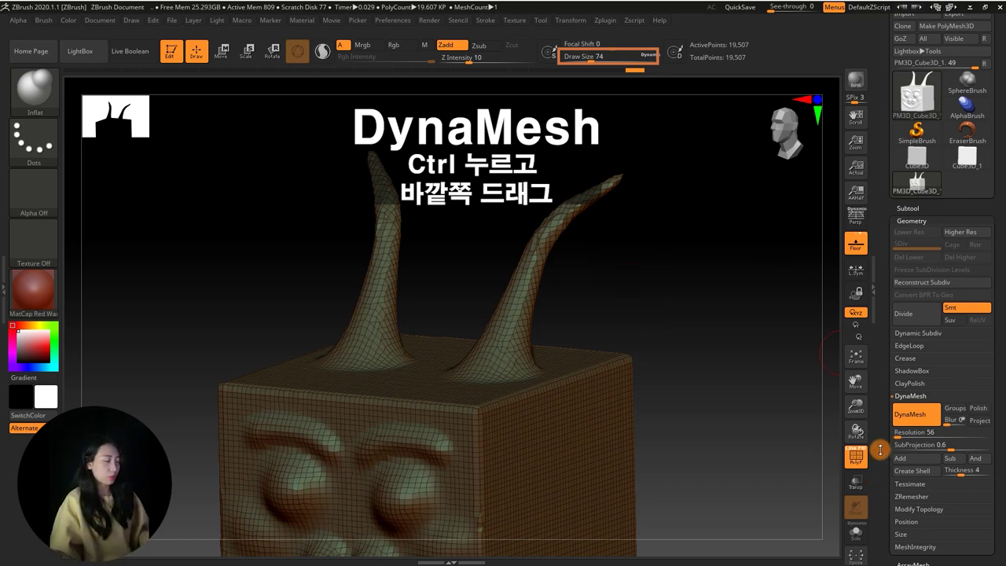
key("f")
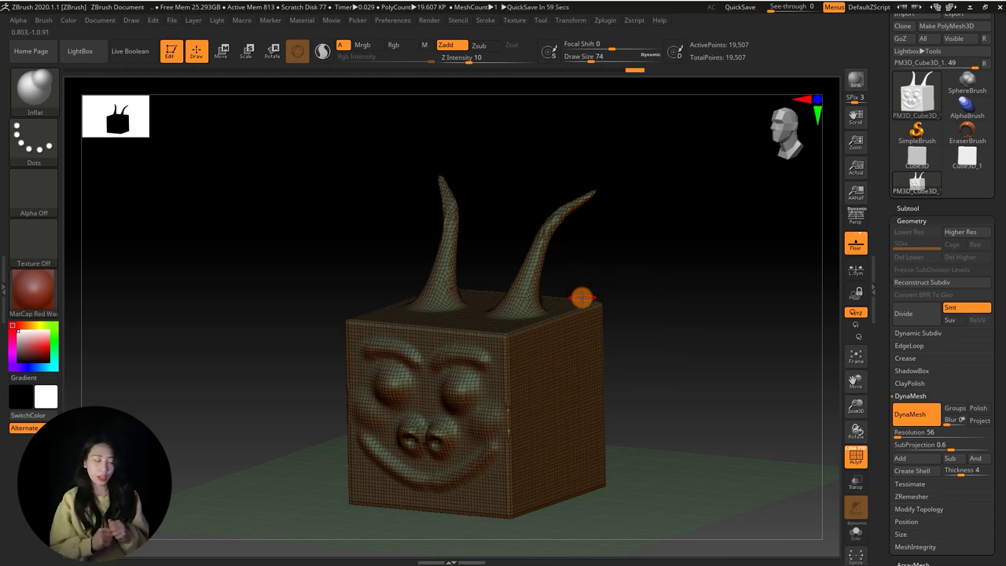
right_click_drag(700, 335, 697, 348, "ctrl")
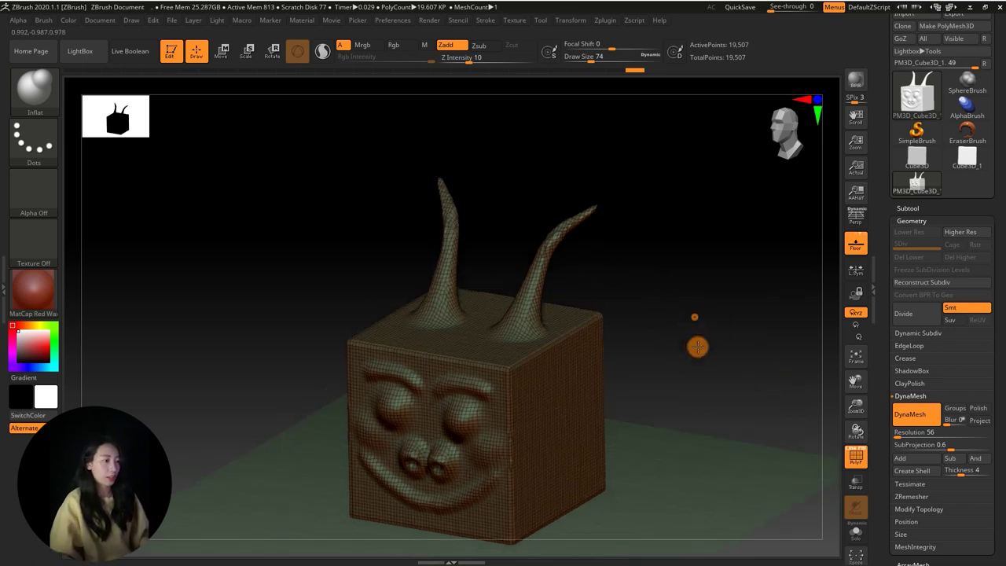
left_click(851, 458)
right_click_drag(699, 288, 680, 301, "alt")
key("space")
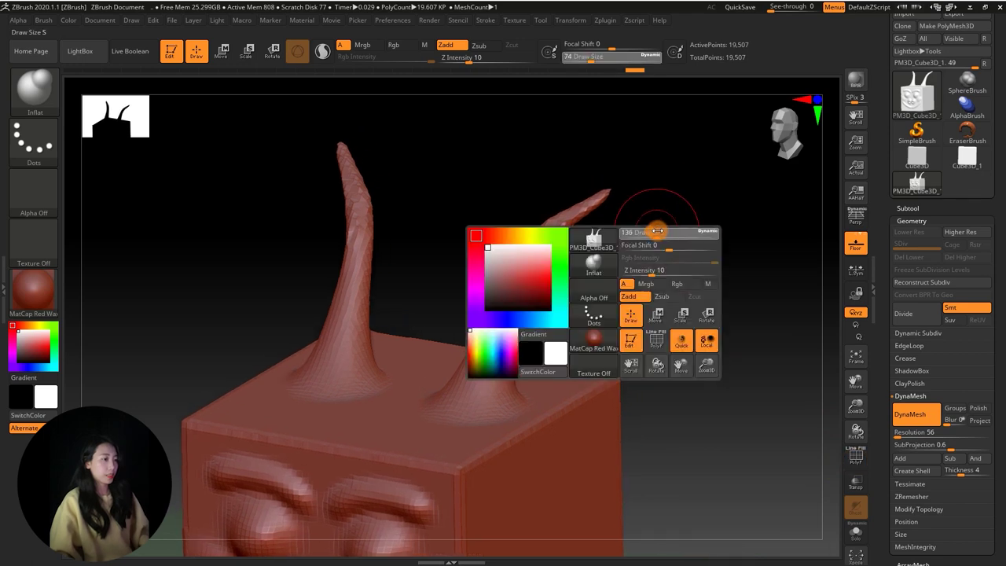
Step: At brush size 140, inflate both horn tips into bulbs and smooth them
key("space")
mouse_move(597, 198)
left_mouse_down()
mouse_move(588, 197)
mouse_move(605, 190)
left_mouse_up()
mouse_move(684, 254)
left_mouse_down()
mouse_move(687, 233)
mouse_move(649, 269)
mouse_move(652, 243)
mouse_move(703, 220)
mouse_move(662, 220)
left_mouse_up()
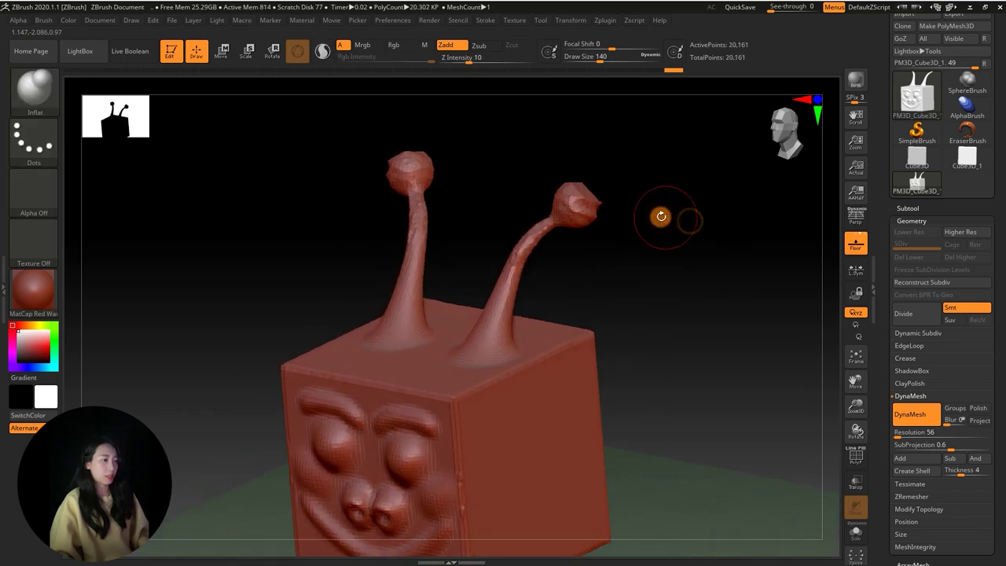
left_click_drag(587, 203, 578, 184, "shift")
left_click_drag(654, 241, 618, 225)
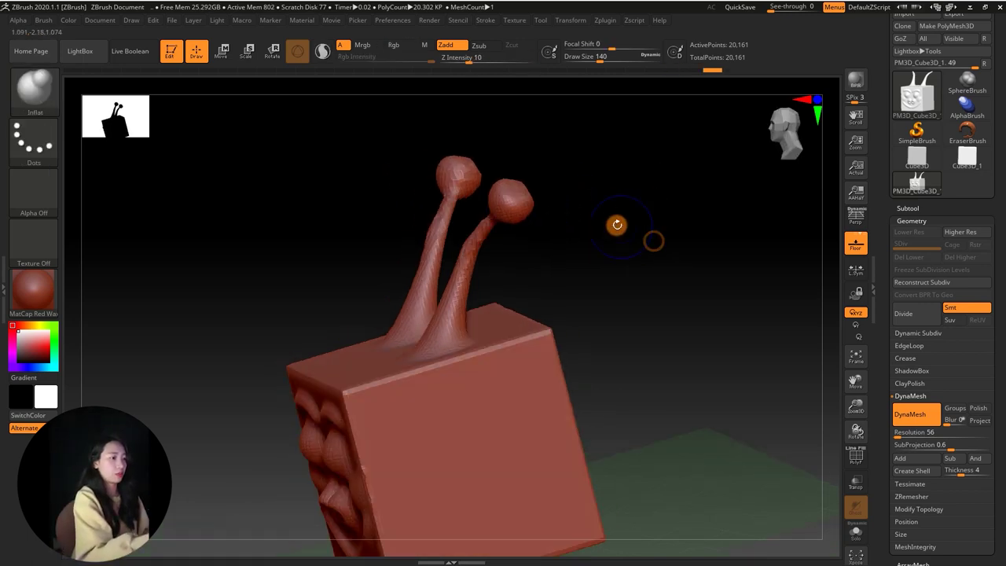
Step: Zoom out to show the whole model and reduce the brush size to 71
mouse_move(549, 212)
left_mouse_down()
mouse_move(621, 231)
mouse_move(519, 263)
left_mouse_up()
mouse_move(532, 298)
left_mouse_down("alt")
mouse_move(650, 231)
mouse_move(635, 276)
mouse_move(671, 318)
mouse_move(579, 260)
mouse_move(541, 265)
mouse_move(597, 269)
left_mouse_up("alt")
key("space")
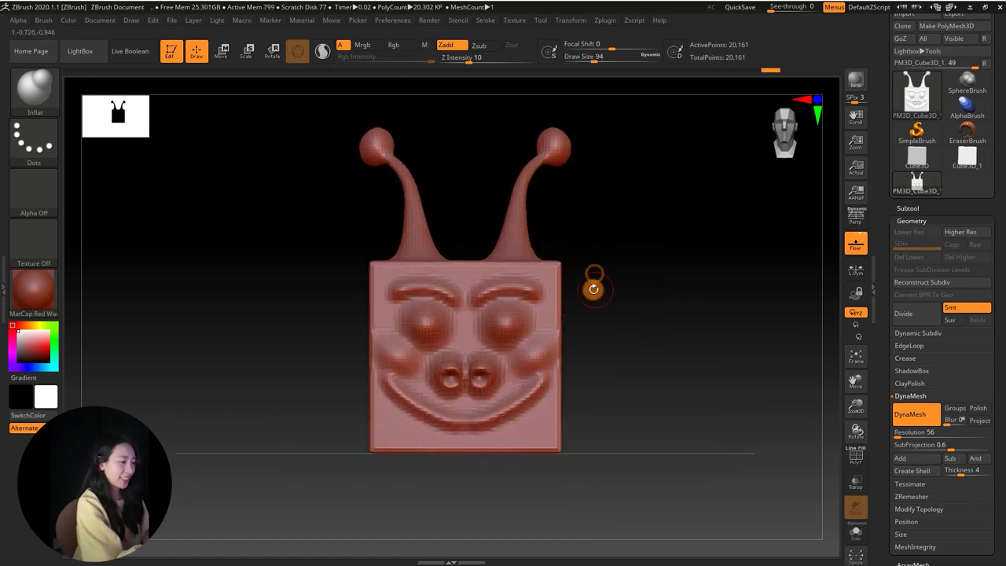
key("space")
mouse_move(504, 318)
left_mouse_down()
mouse_move(493, 318)
mouse_move(509, 294)
left_mouse_up()
left_click(31, 88)
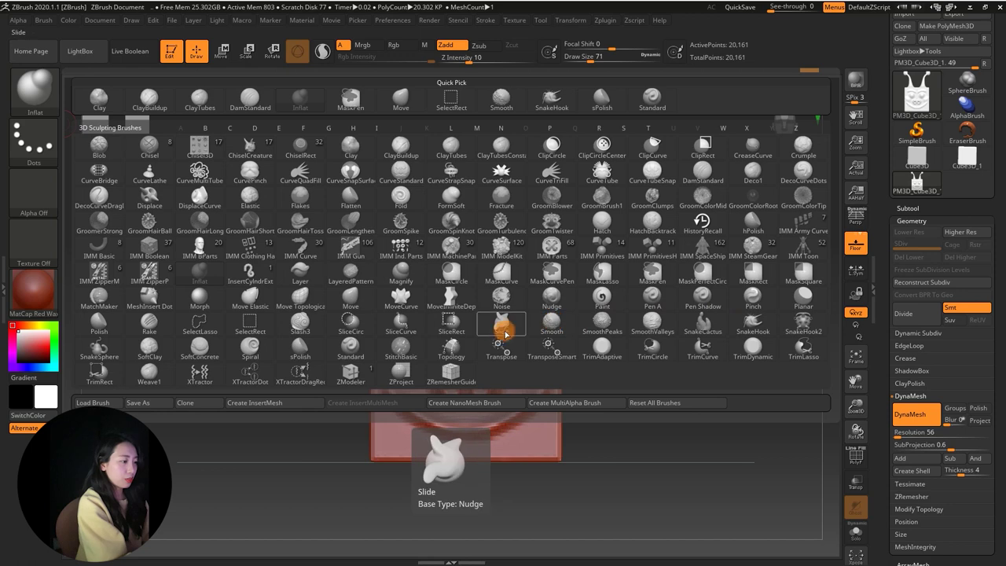
Step: Pull the cube's left side outward with MoveInfiniteDepth at Draw Size 437
left_click(350, 346)
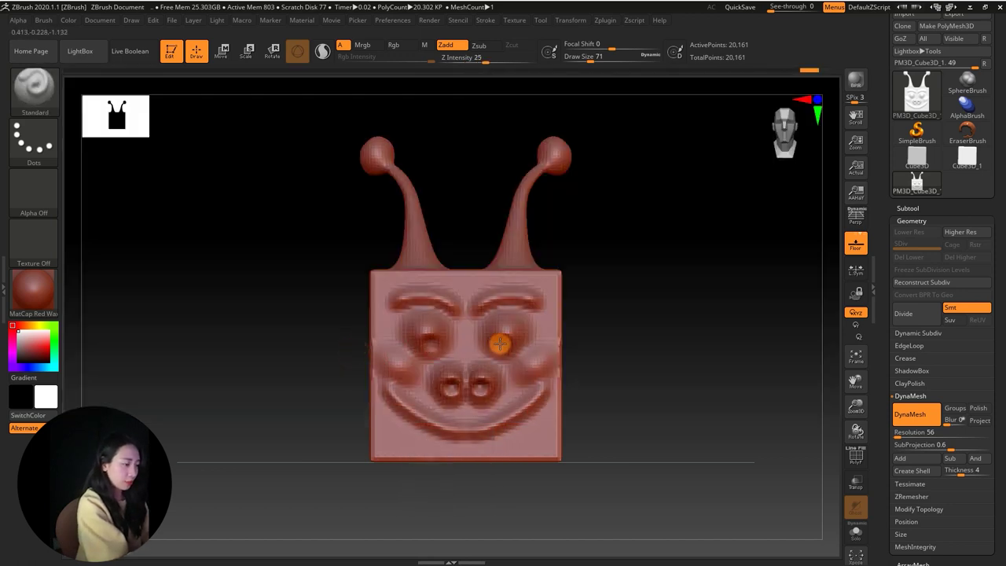
mouse_move(746, 330)
left_mouse_down()
mouse_move(713, 314)
mouse_move(678, 348)
mouse_move(681, 314)
mouse_move(731, 292)
mouse_move(716, 286)
mouse_move(467, 337)
left_mouse_up()
key("space")
key("space")
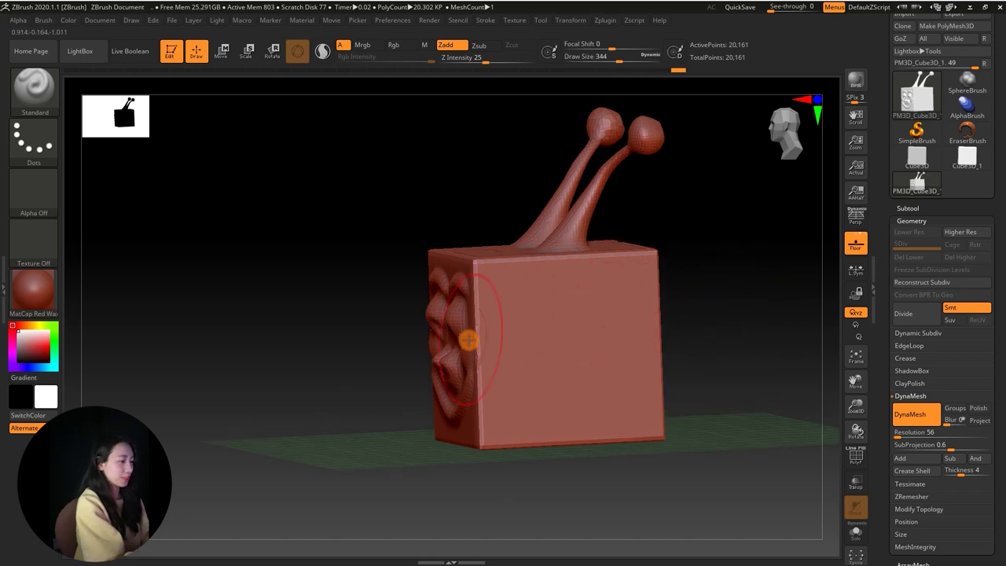
left_click(48, 92)
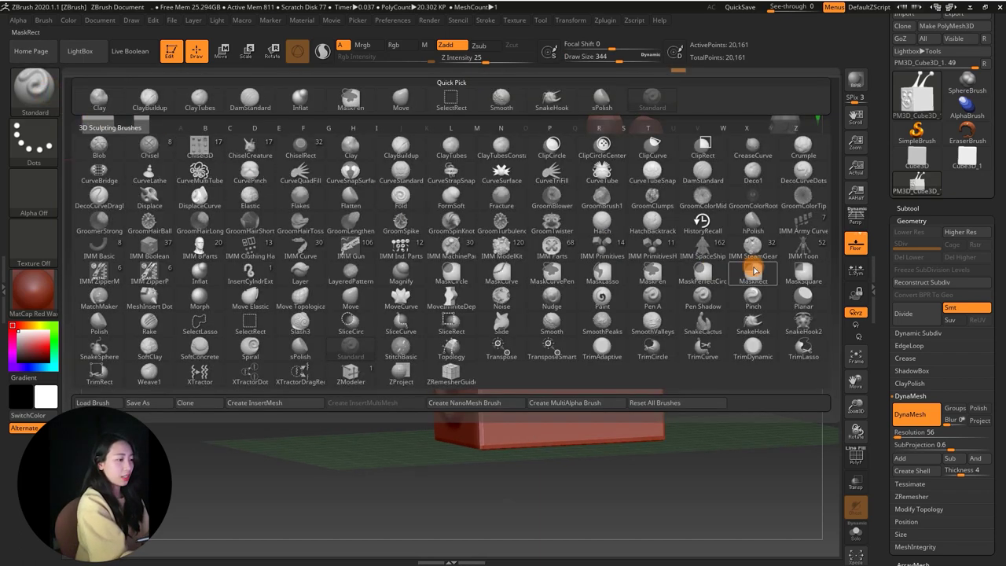
left_click(437, 310)
key("space")
left_click_drag(449, 332, 455, 339)
right_click_drag(455, 340, 446, 358)
left_click_drag(426, 358, 414, 360)
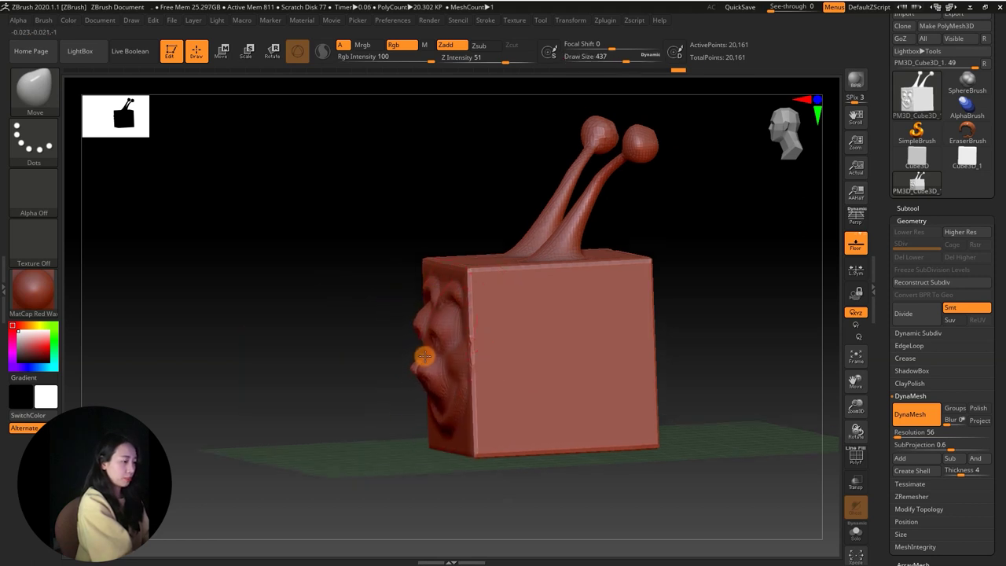
Step: Reshape the right cheek at Draw Size 234 and return to a frontal view
mouse_move(700, 303)
right_mouse_down()
mouse_move(768, 305)
mouse_move(449, 400)
right_mouse_up()
right_click(532, 344)
mouse_move(542, 325)
right_mouse_down()
mouse_move(503, 348)
mouse_move(589, 306)
mouse_move(602, 322)
mouse_move(557, 317)
right_mouse_up()
right_click(557, 317)
left_click_drag(511, 340, 518, 343)
mouse_move(516, 346)
right_mouse_down()
mouse_move(588, 291)
mouse_move(557, 291)
mouse_move(662, 263)
mouse_move(644, 335)
right_mouse_up()
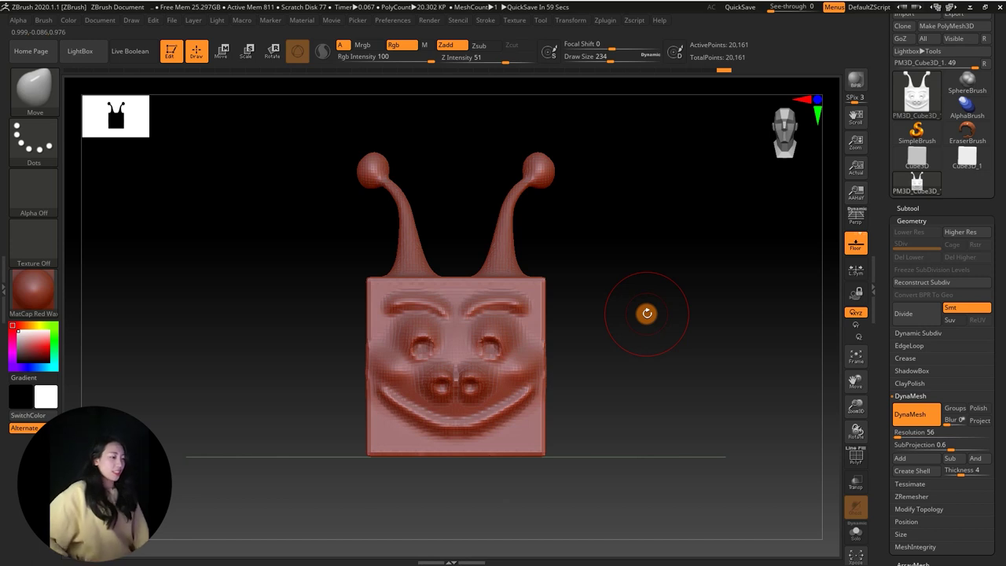
mouse_move(660, 316)
right_mouse_down()
mouse_move(651, 330)
mouse_move(608, 330)
mouse_move(696, 382)
right_mouse_up()
Step: DynaMesh the creature at resolution 432 (about 1.19 million points) and display the PolyF wireframe
left_click(900, 433)
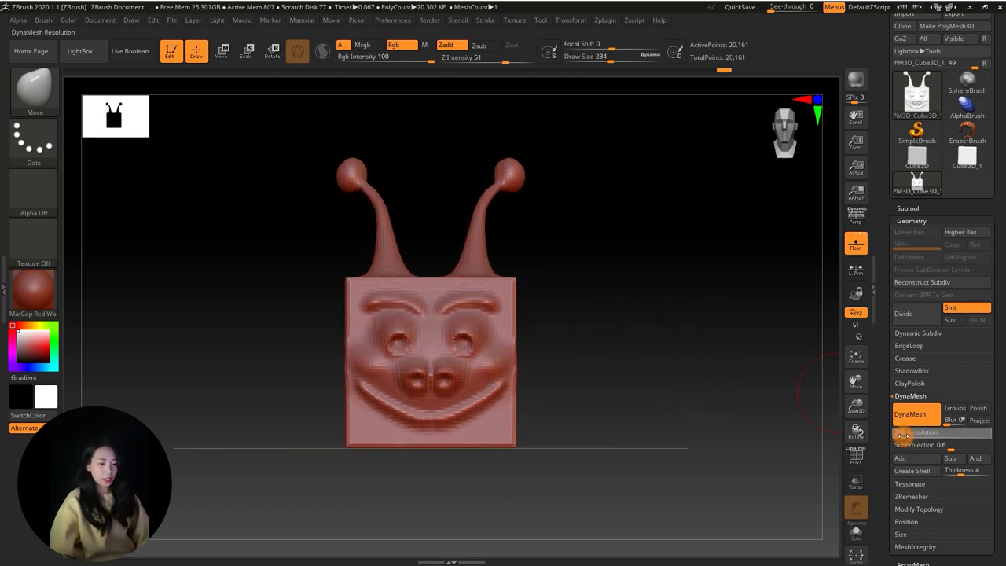
type("432")
left_click(911, 416)
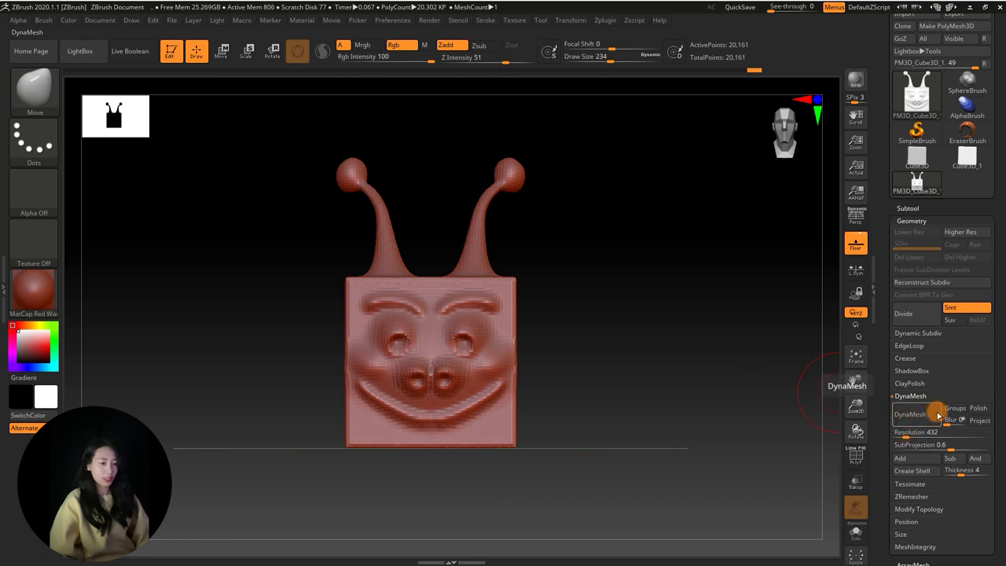
left_click(934, 414)
left_click(855, 454)
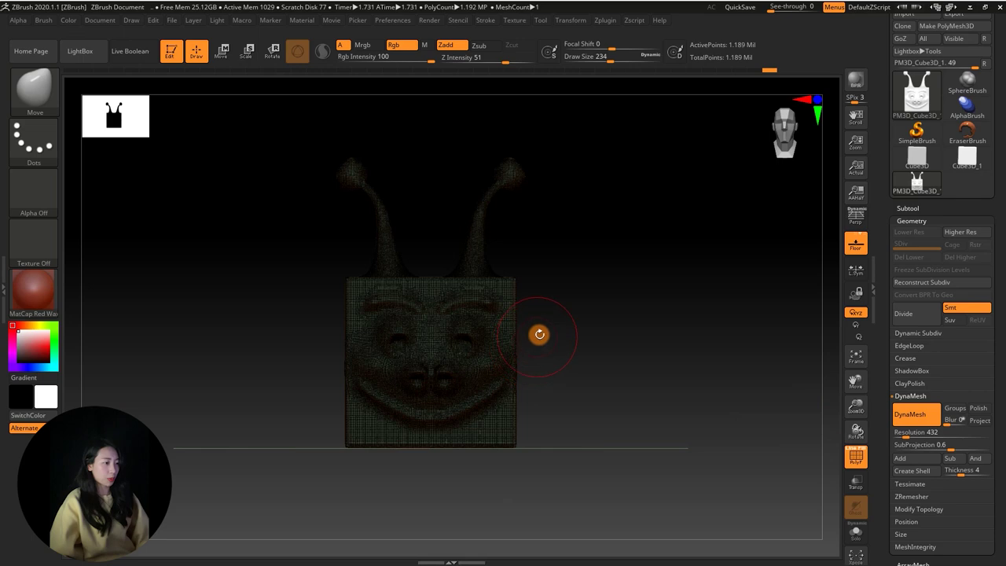
left_click_drag(539, 333, 617, 284, "alt")
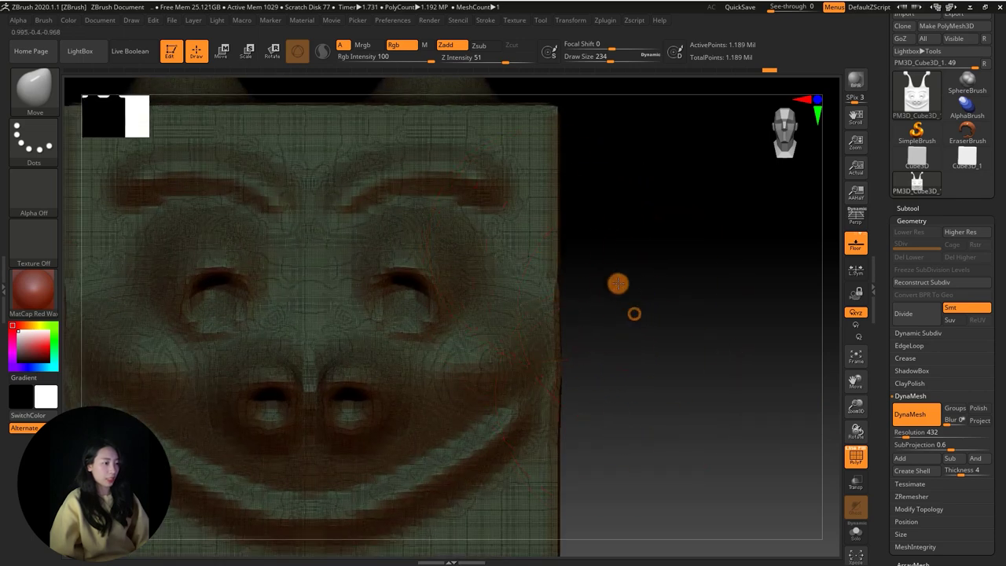
Step: Hide the wireframe, set Draw Size to 120, and inspect the cube's sides with Smooth
key("f")
left_click(855, 454)
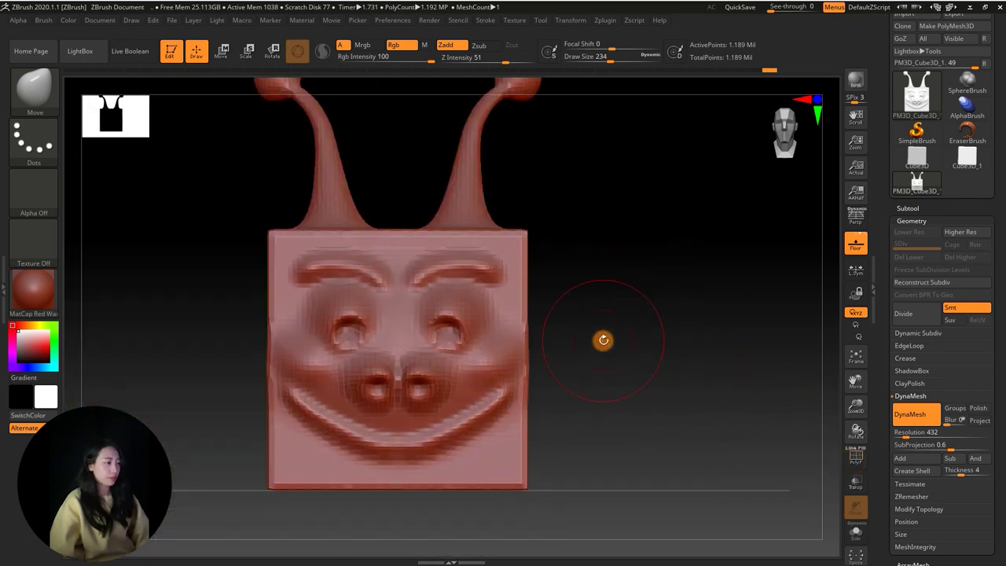
left_click_drag(603, 339, 588, 301, "alt")
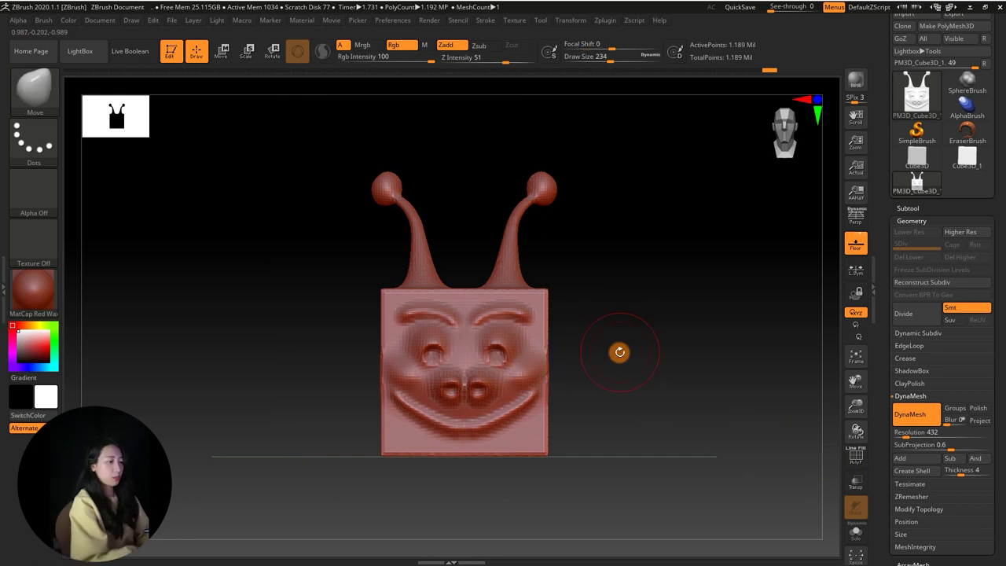
key("space")
left_click_drag(617, 299, 610, 294)
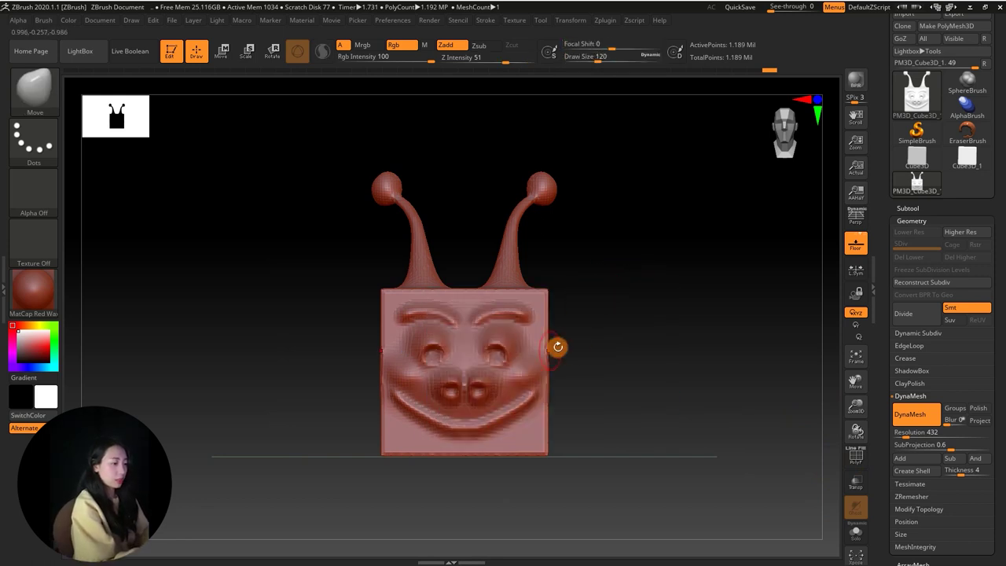
key("shift")
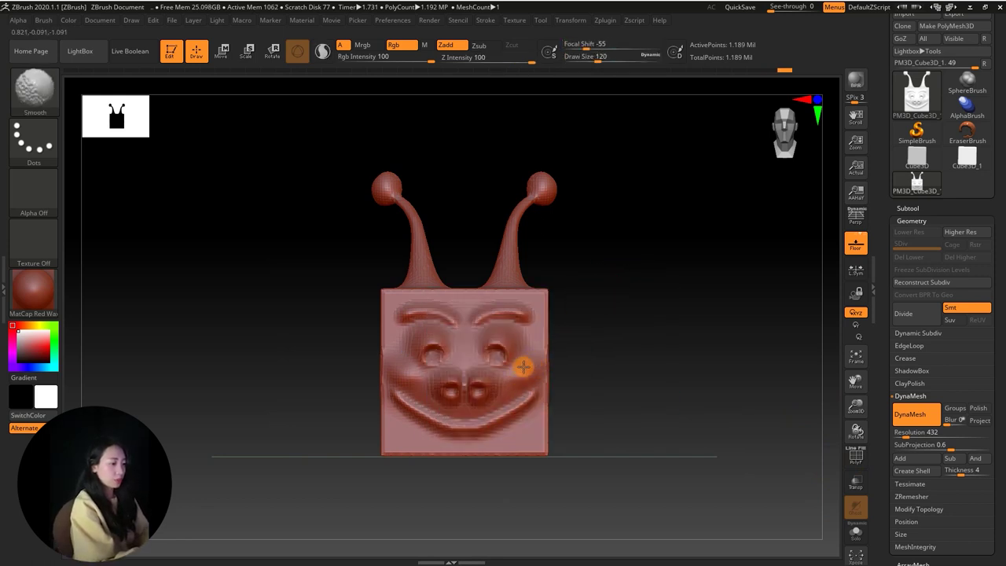
mouse_move(579, 343)
left_mouse_down("alt")
mouse_move(622, 375)
mouse_move(546, 361)
left_mouse_up("alt")
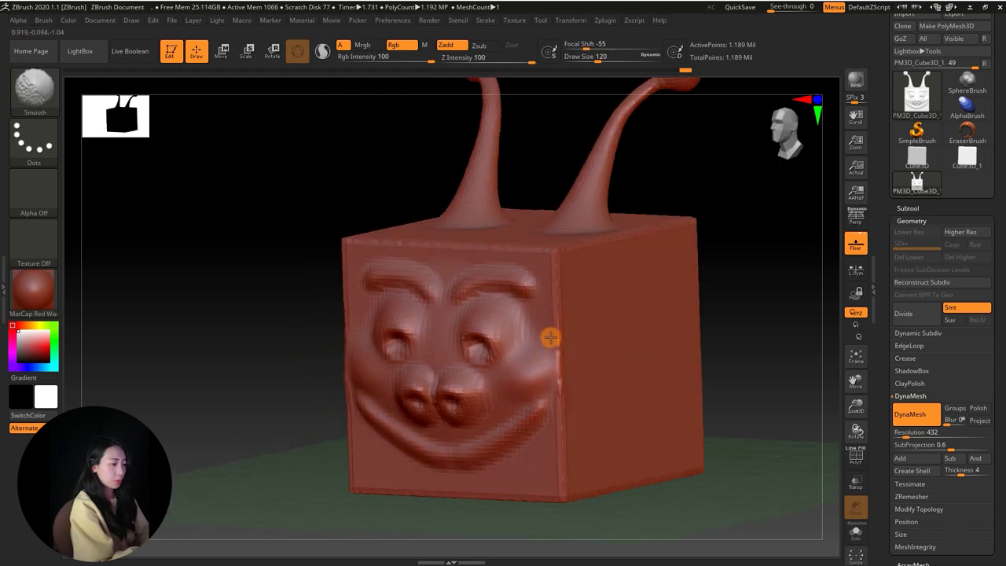
mouse_move(644, 306)
left_mouse_down("alt")
mouse_move(750, 287)
mouse_move(691, 285)
left_mouse_up("alt")
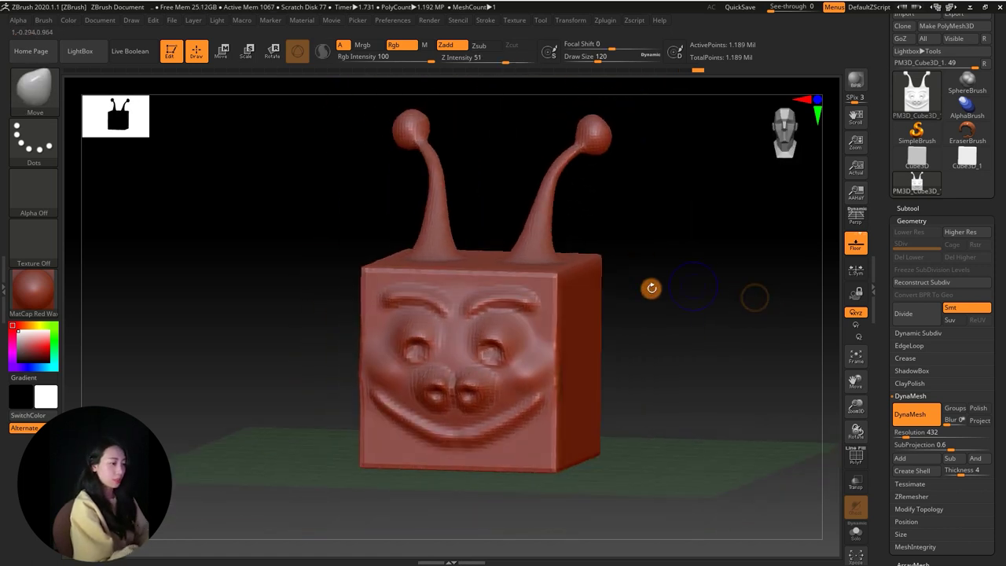
key("shift")
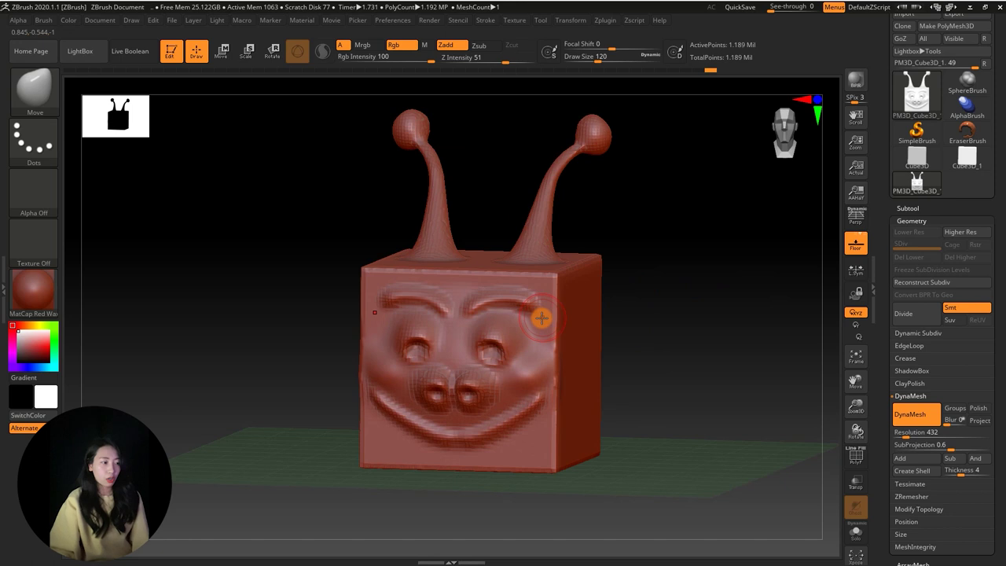
Step: Adjust the DynaMesh resolution and re-DynaMesh for smoother antennae and rounded top edges
left_click(918, 432)
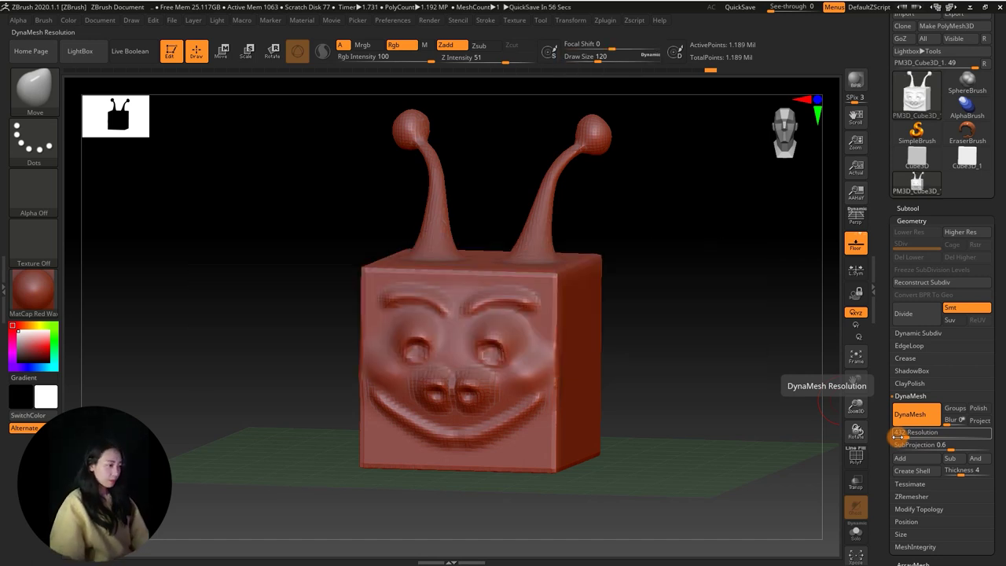
left_click_drag(651, 299, 654, 304, "ctrl")
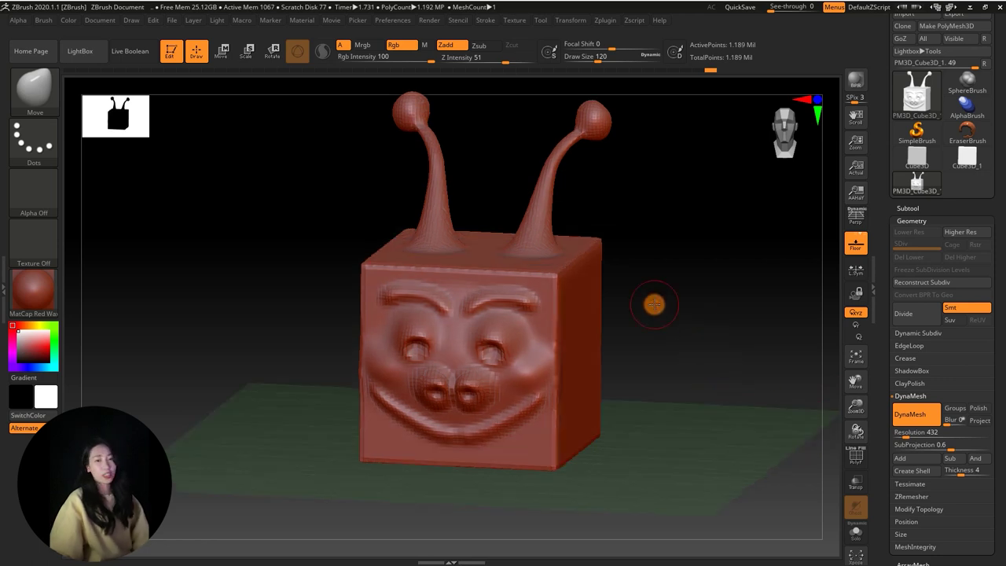
mouse_move(643, 318)
left_mouse_down("alt")
mouse_move(666, 290)
mouse_move(641, 320)
left_mouse_up("alt")
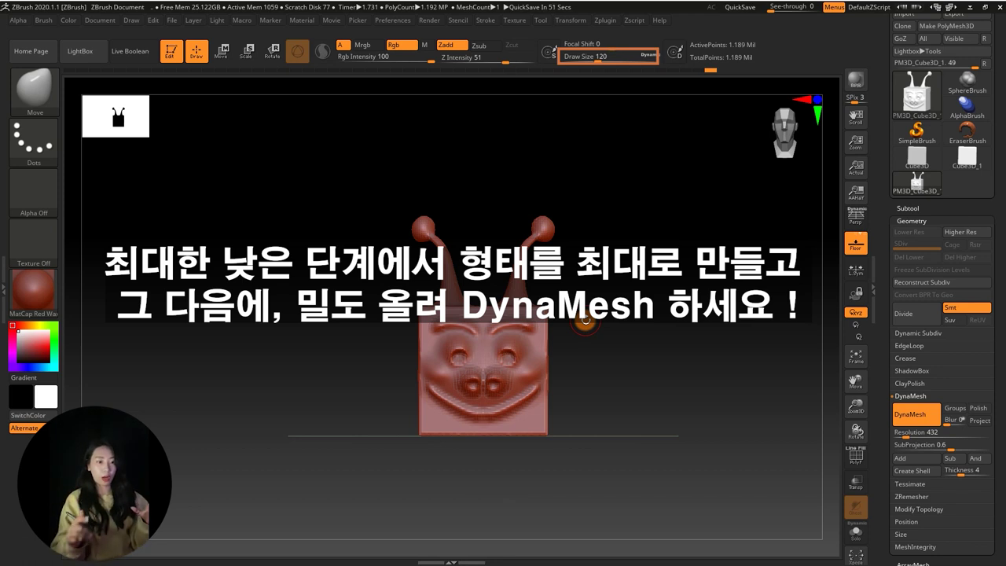
left_click(911, 436)
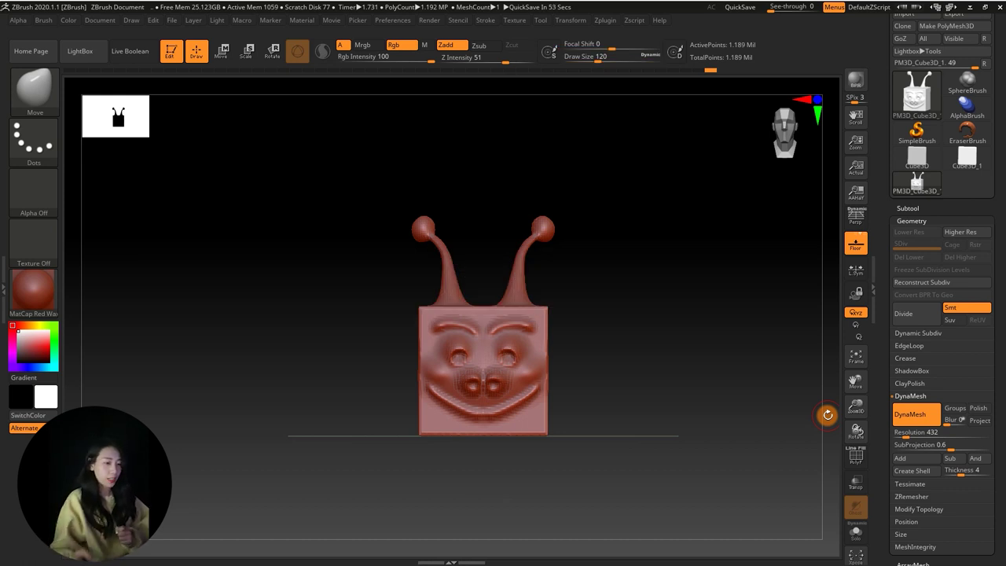
Step: Enter 240 as the DynaMesh resolution, then zoom in and switch to smoothing
left_click(906, 433)
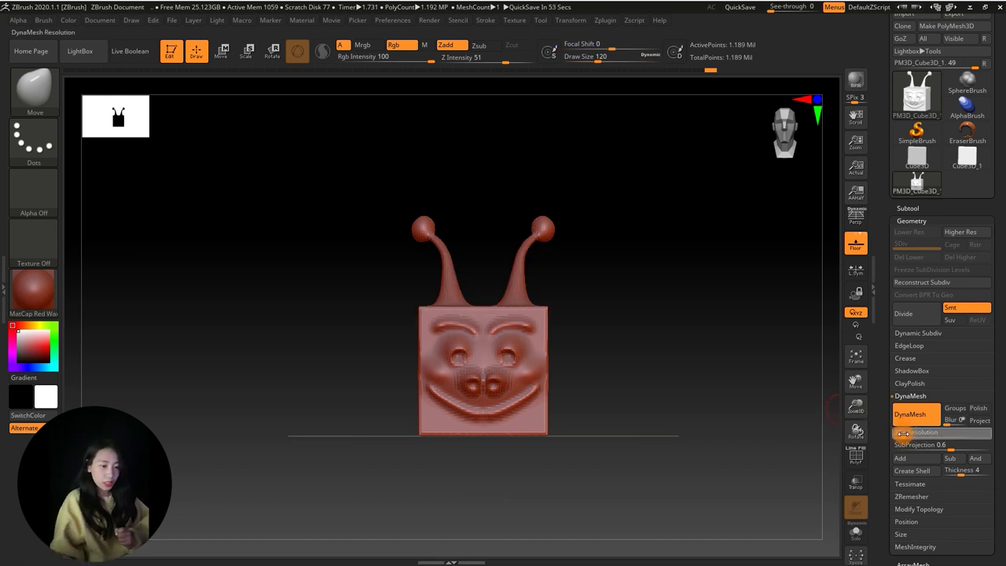
type("240")
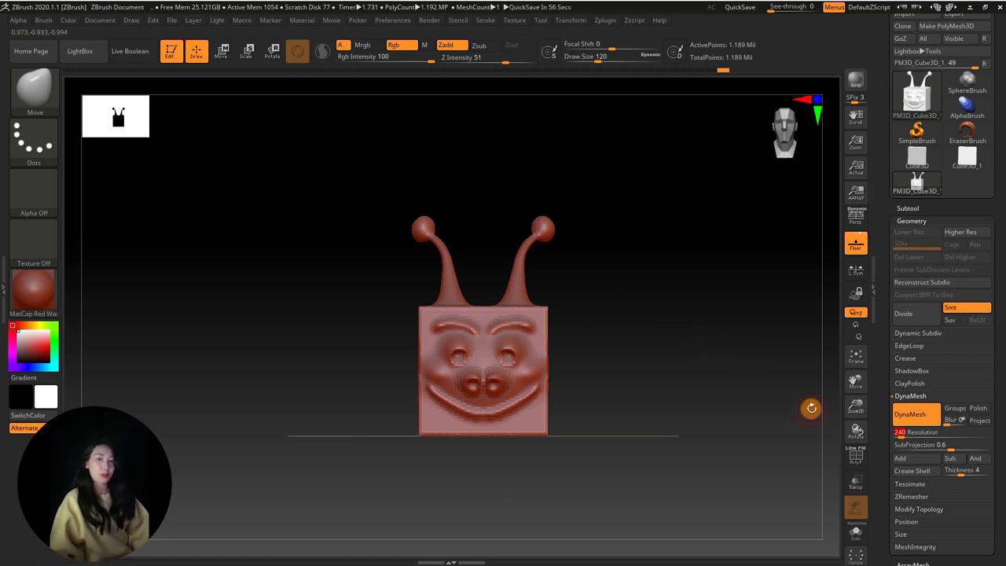
left_click_drag(810, 406, 602, 320, "alt")
key("space")
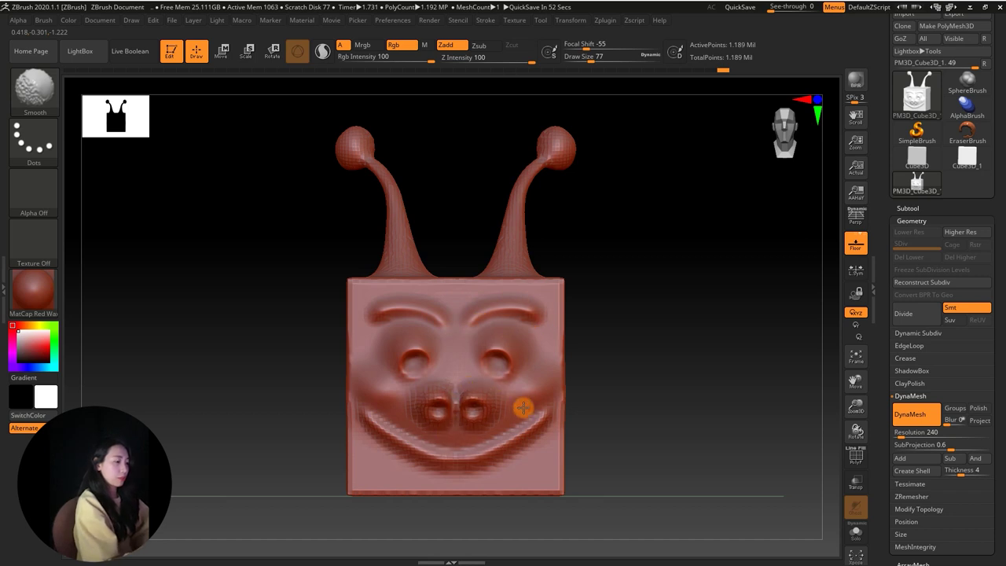
Step: Zoom in on the face and reduce the brush size to about 22
key("space")
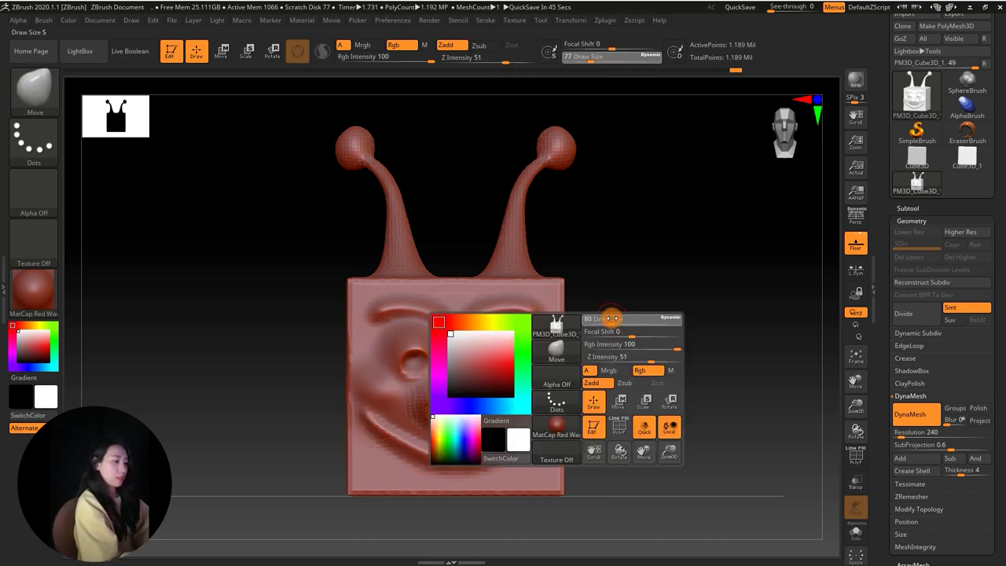
left_click_drag(610, 319, 673, 283, "alt")
key("space")
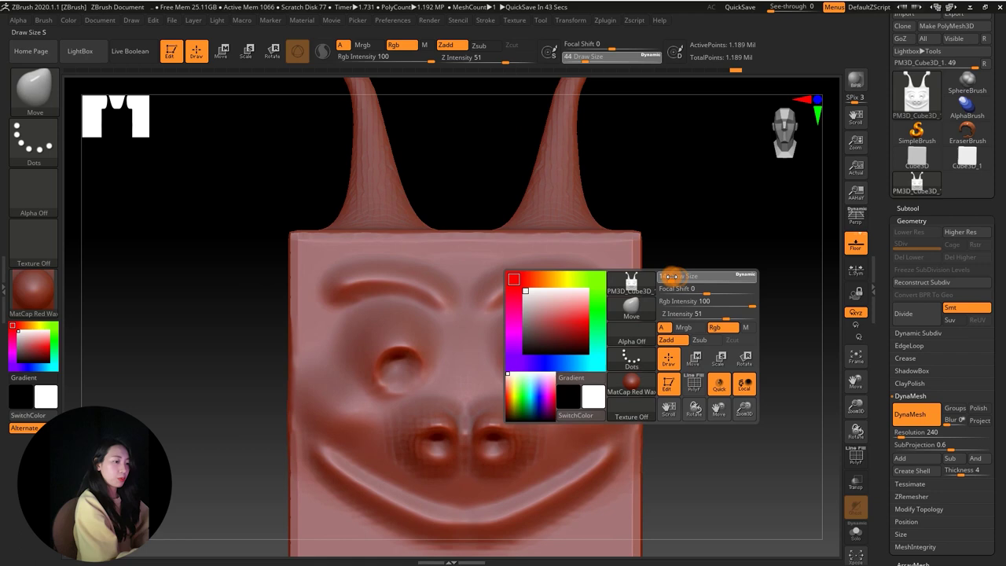
key("space")
left_click_drag(597, 252, 600, 241)
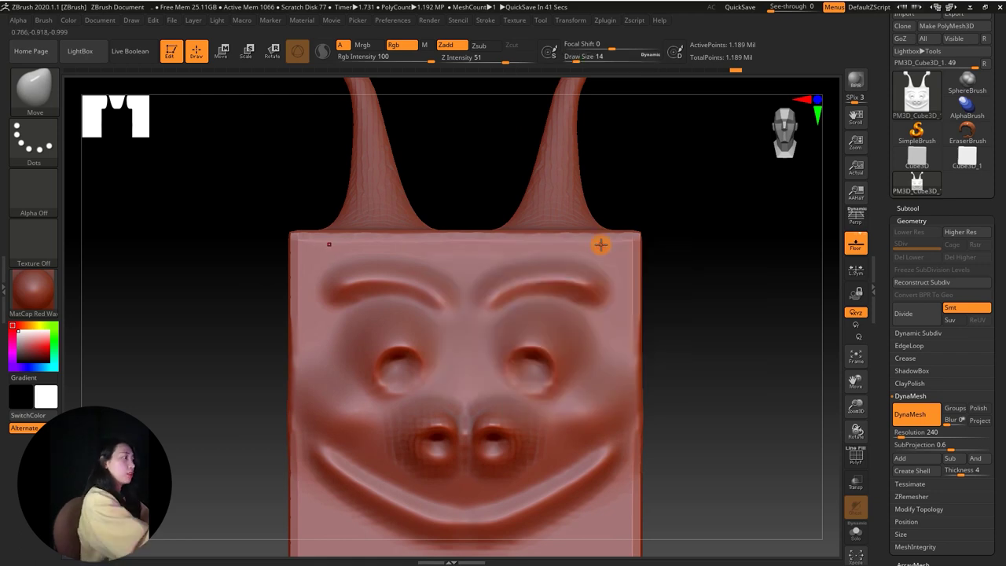
Step: Select the Standard brush at size 29 and carve creases along both eyebrows
left_click(34, 90)
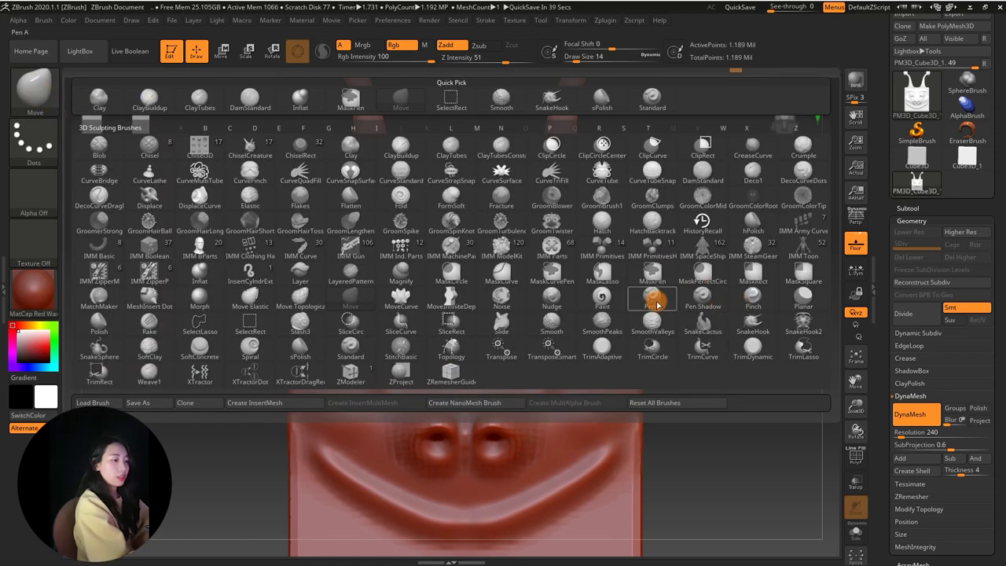
key("s")
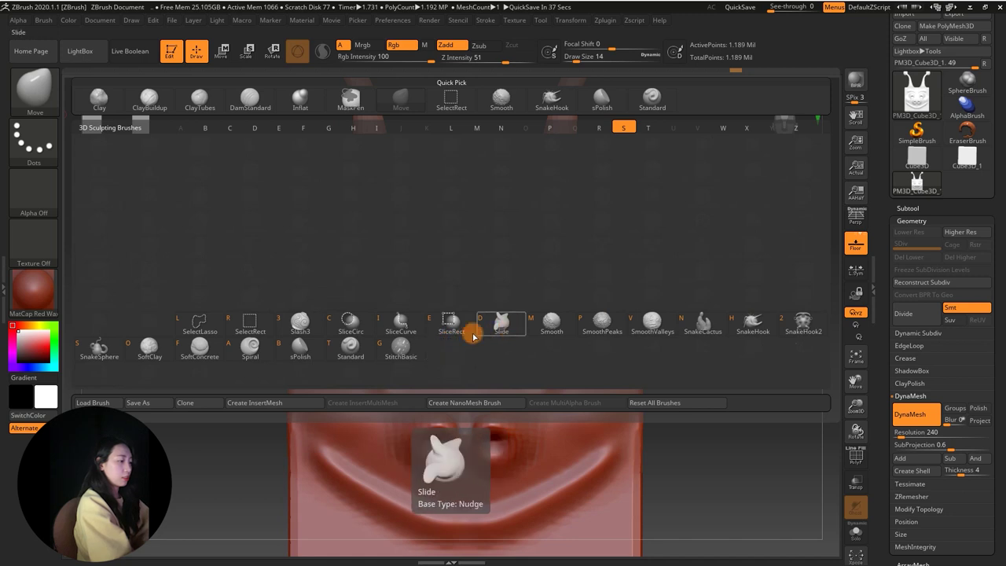
left_click(351, 346)
scroll(683, 265, "up", 2)
key("s")
type("s12")
key("Return")
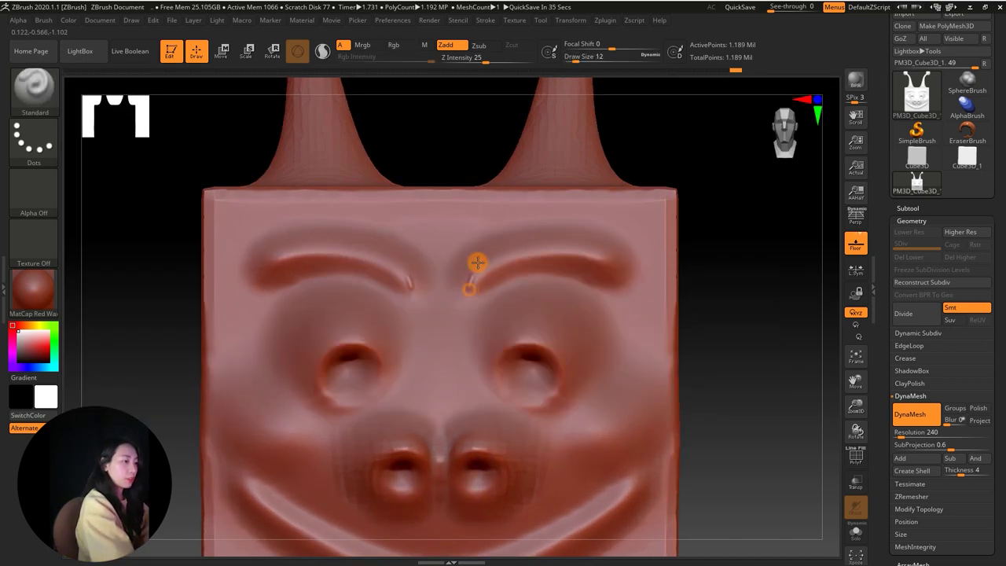
type("s29")
key("Return")
mouse_move(478, 269)
left_mouse_down()
mouse_move(525, 252)
mouse_move(561, 255)
mouse_move(572, 240)
mouse_move(606, 270)
mouse_move(631, 271)
left_mouse_up()
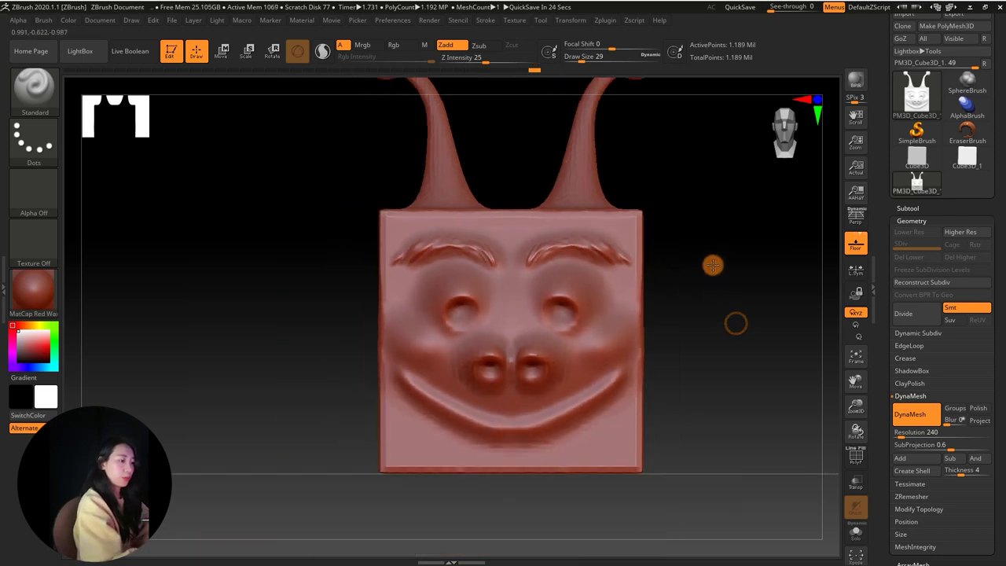
Step: Zoom out and smooth the surface of the right antenna
right_click_drag(735, 322, 656, 321, "ctrl")
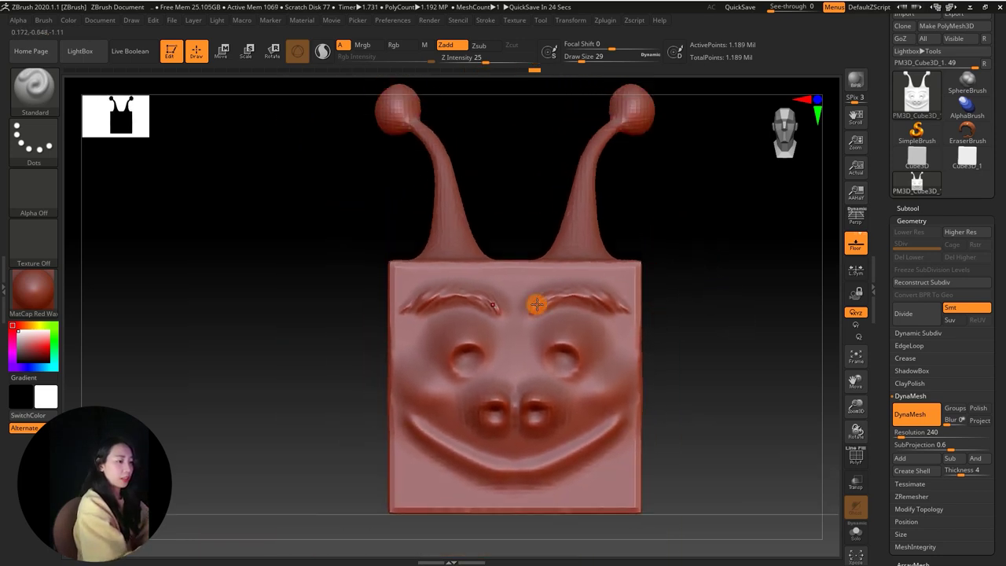
right_click_drag(589, 303, 673, 294, "alt")
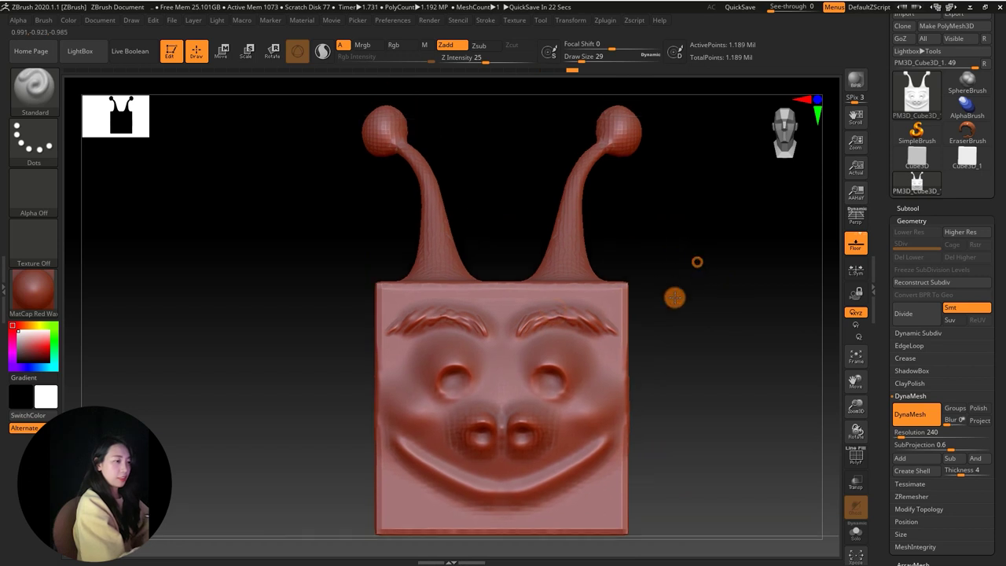
right_click(700, 252)
left_click_drag(544, 262, 563, 213, "shift")
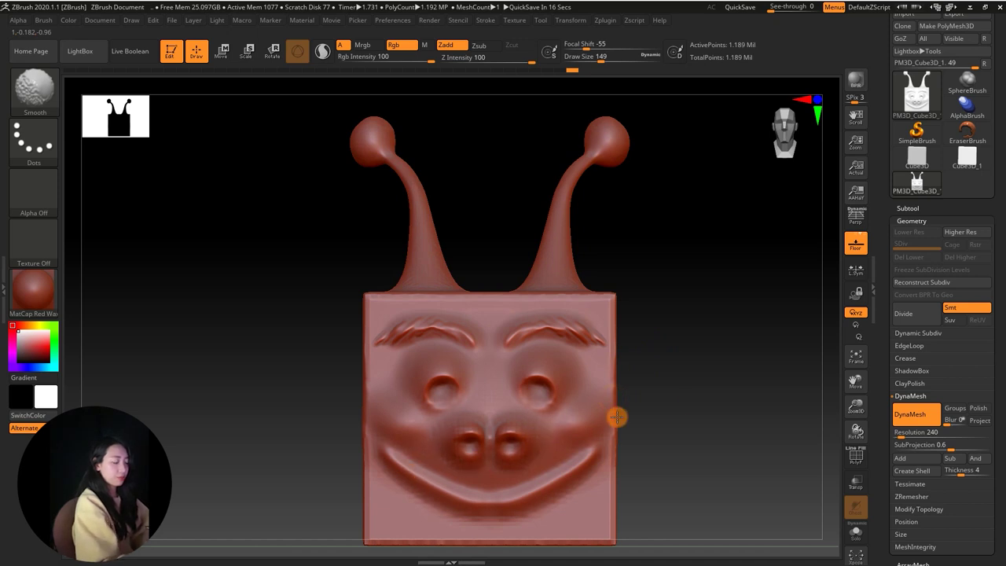
left_click_drag(673, 389, 683, 335, "alt")
Step: Sculpt rounder, fuller bumps on both cheeks with the Standard brush
key("space")
left_click_drag(601, 362, 589, 381)
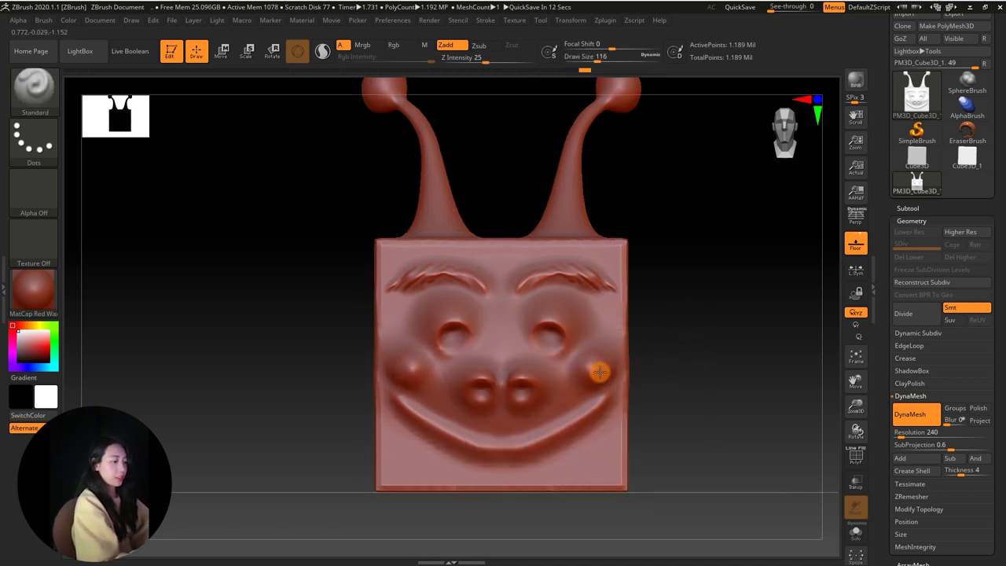
mouse_move(615, 366)
left_mouse_down("alt")
mouse_move(668, 299)
mouse_move(621, 355)
mouse_move(623, 377)
mouse_move(642, 390)
mouse_move(647, 370)
mouse_move(650, 382)
left_mouse_up("alt")
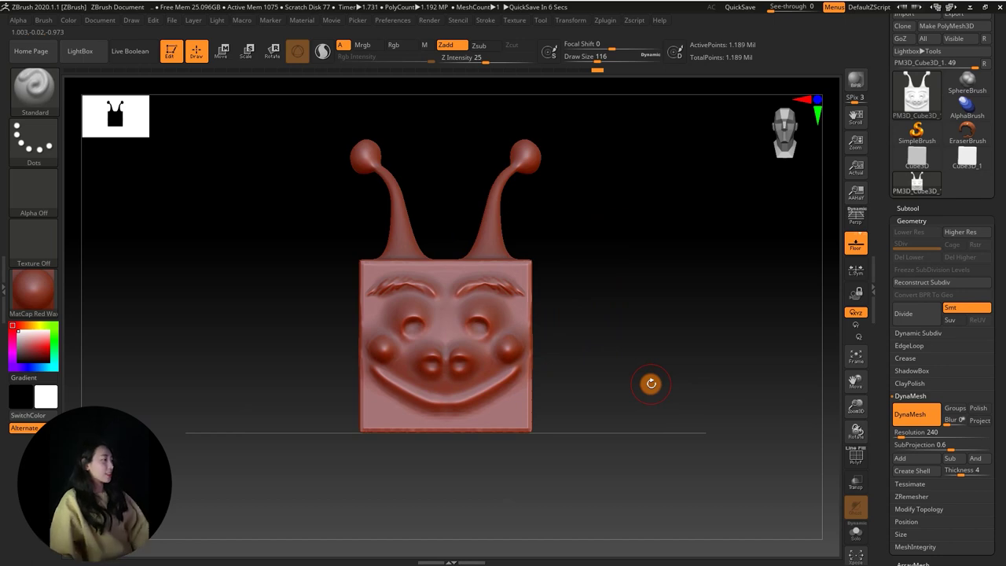
left_click(37, 99)
left_click(52, 101)
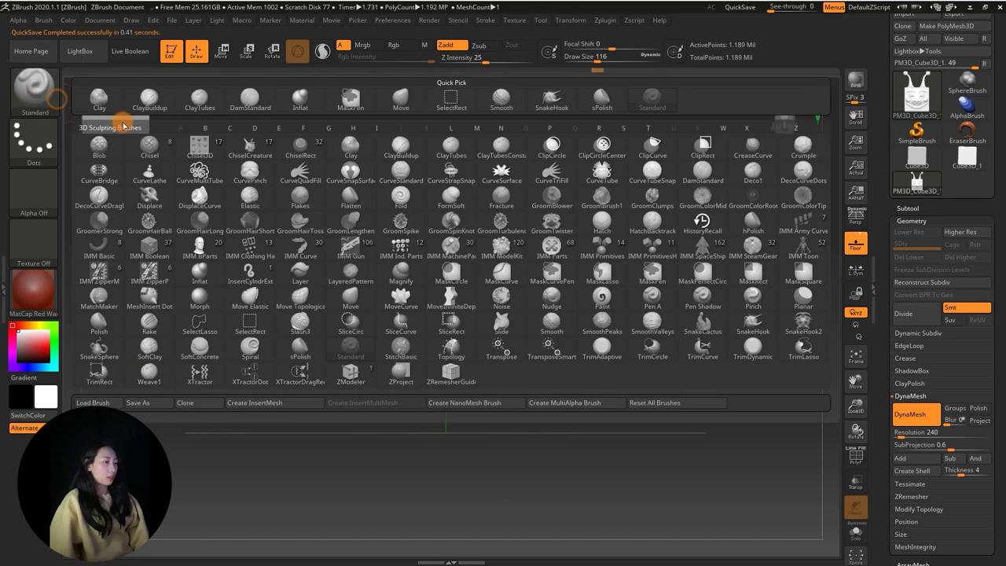
left_click(588, 331)
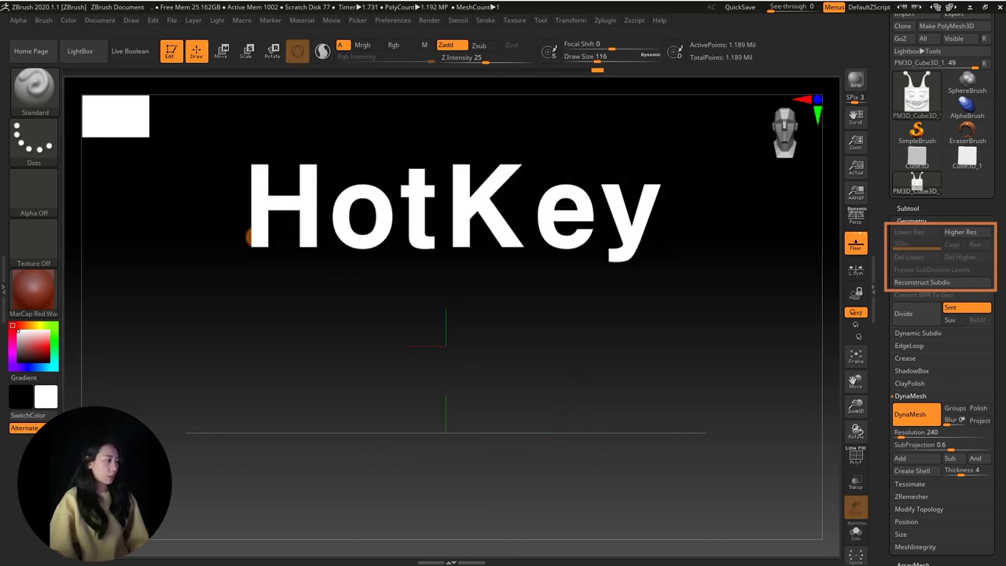
left_click(43, 98)
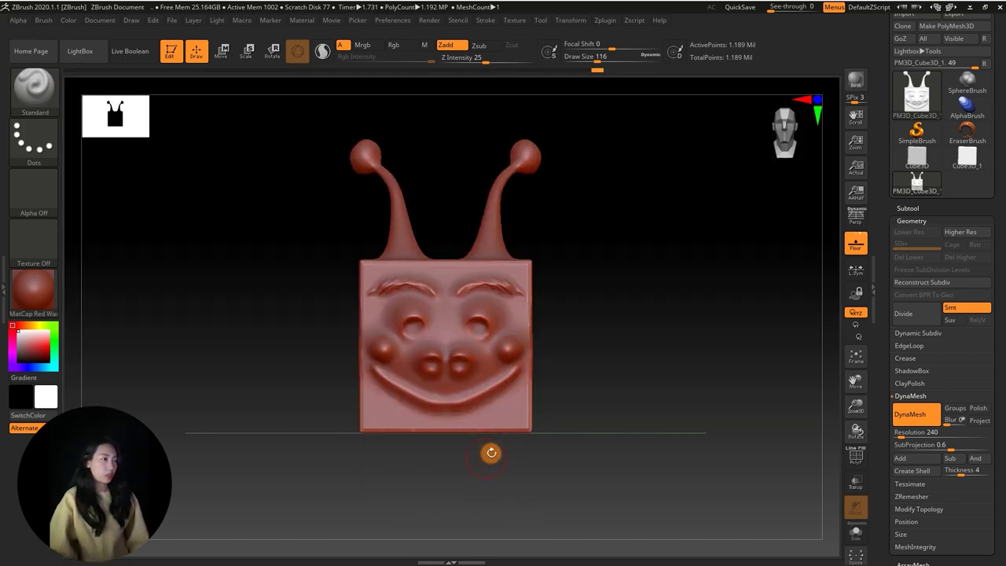
Step: Toggle the Geometry header in the Tool palette until it stays collapsed
left_click(909, 206)
left_click(909, 206)
left_click(910, 220)
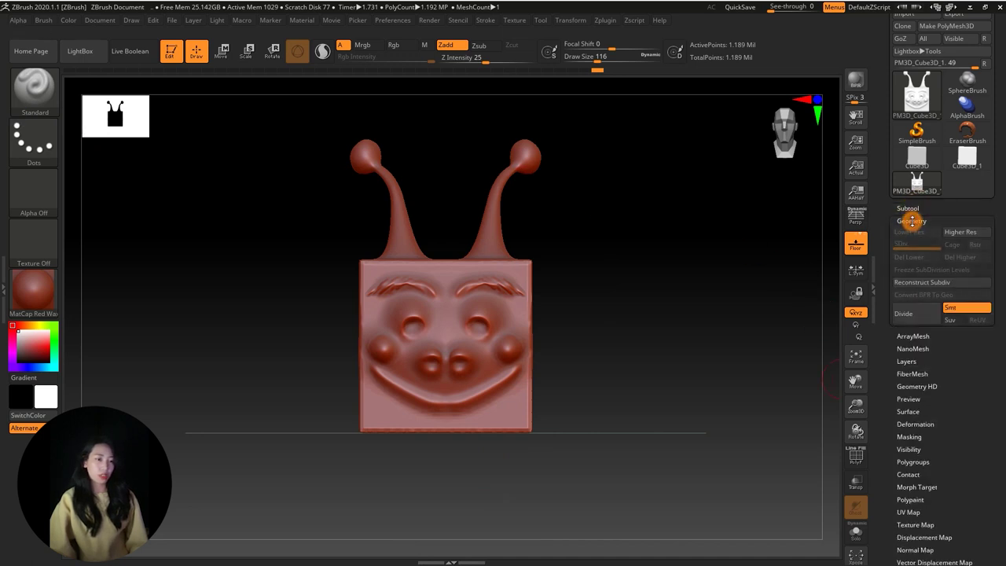
left_click(911, 220)
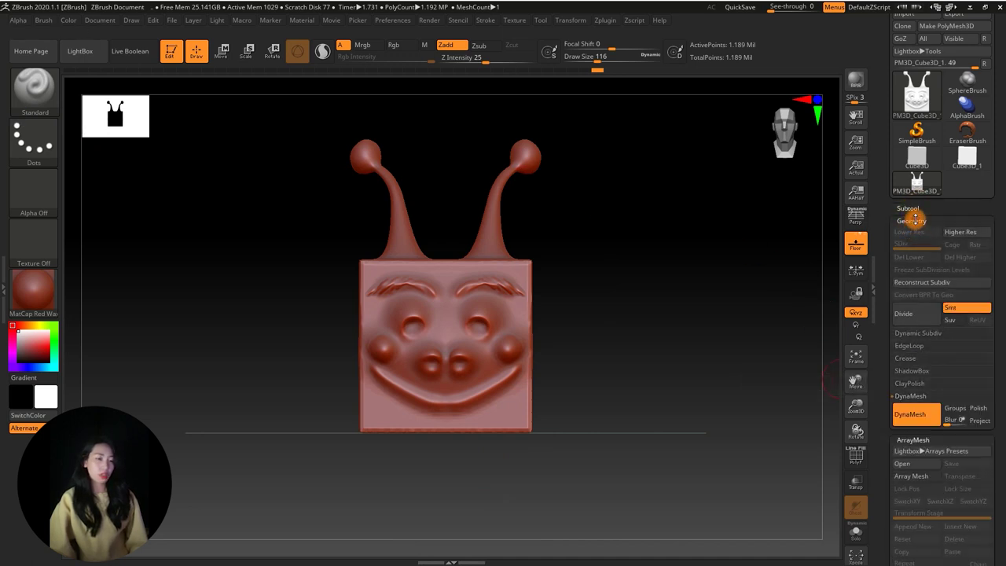
left_click(911, 220)
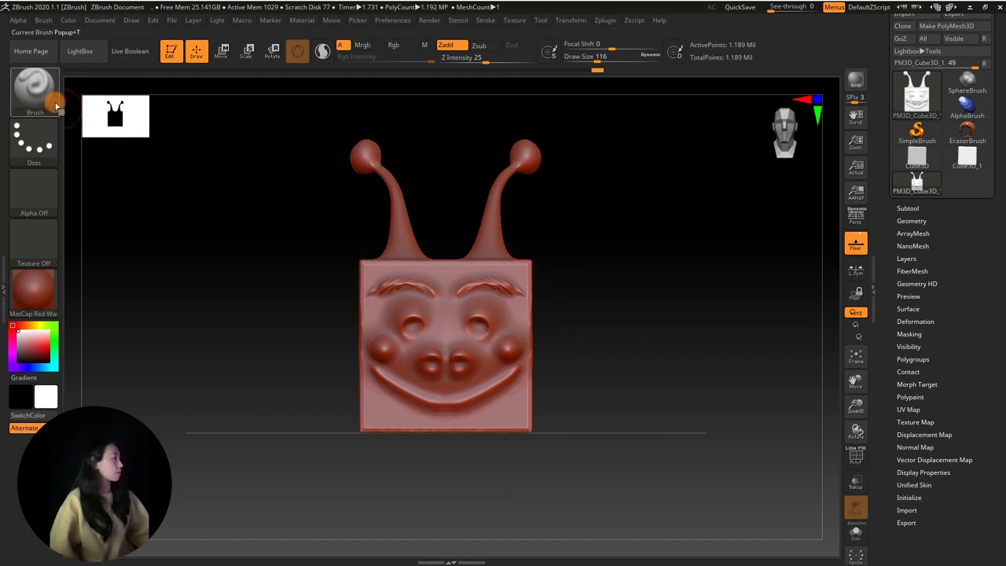
Step: Assign hotkey M to the Move brush, confirming the reassignment
left_click(35, 85)
mouse_move(351, 300)
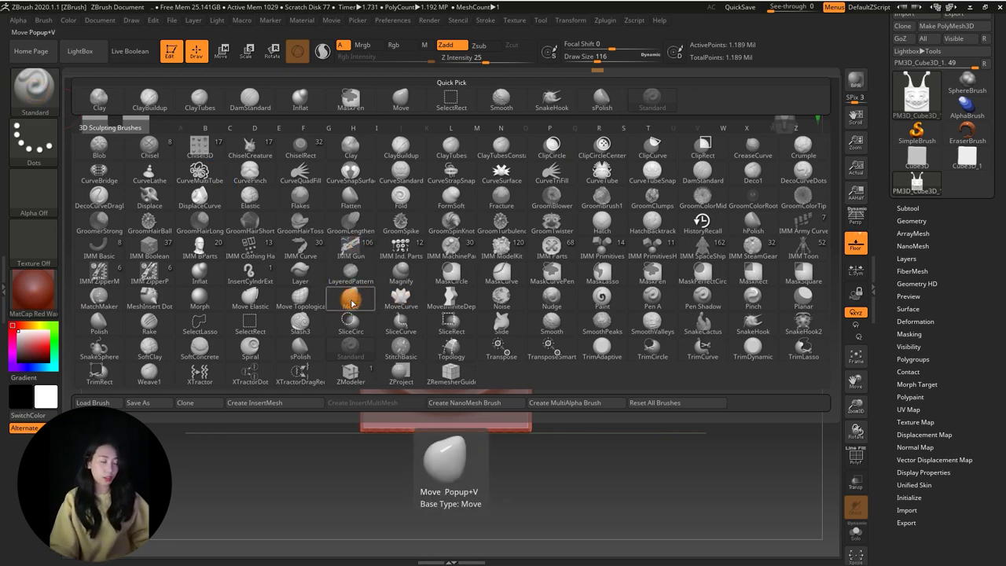
key("ctrl+alt")
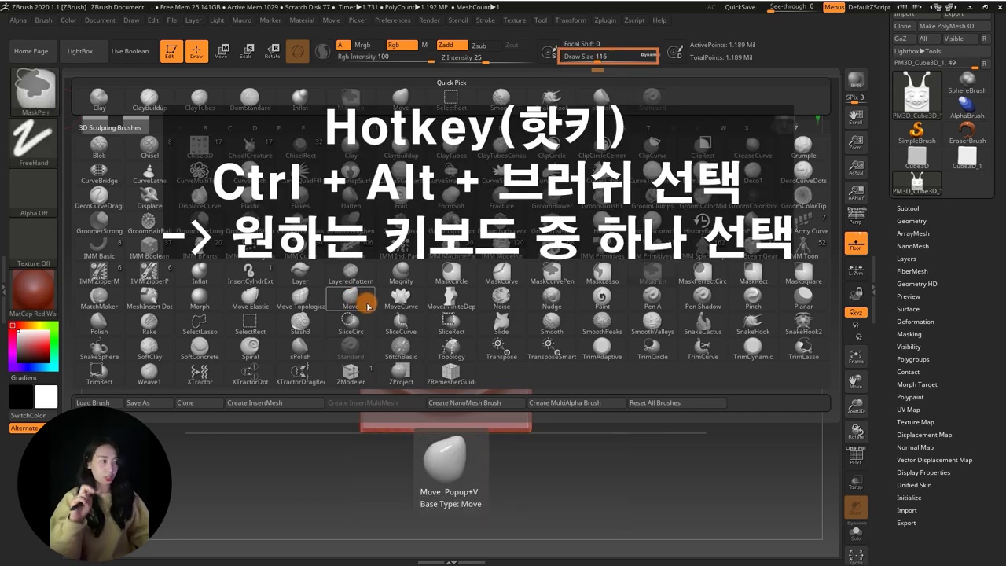
left_click(351, 303, "ctrl+alt")
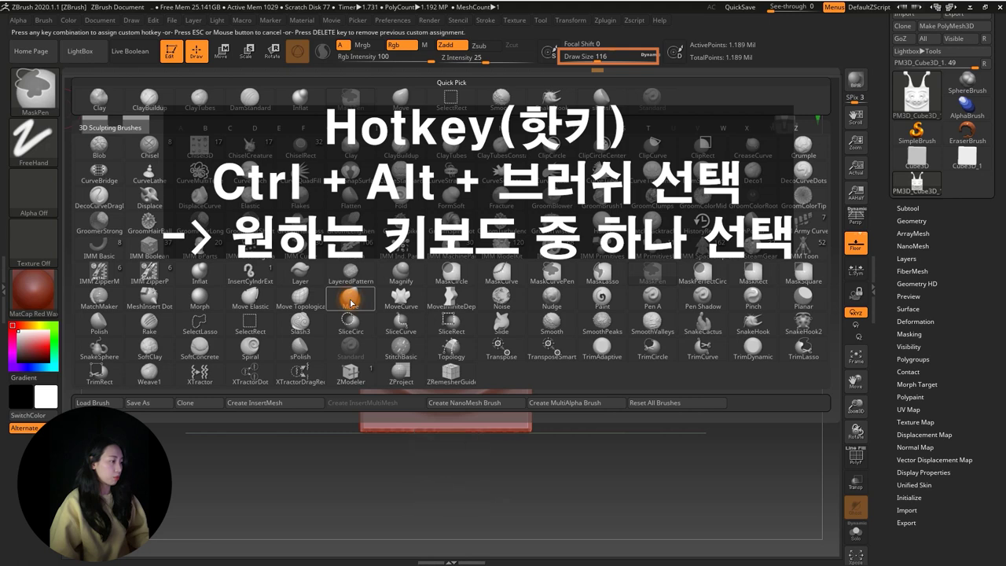
key("Escape")
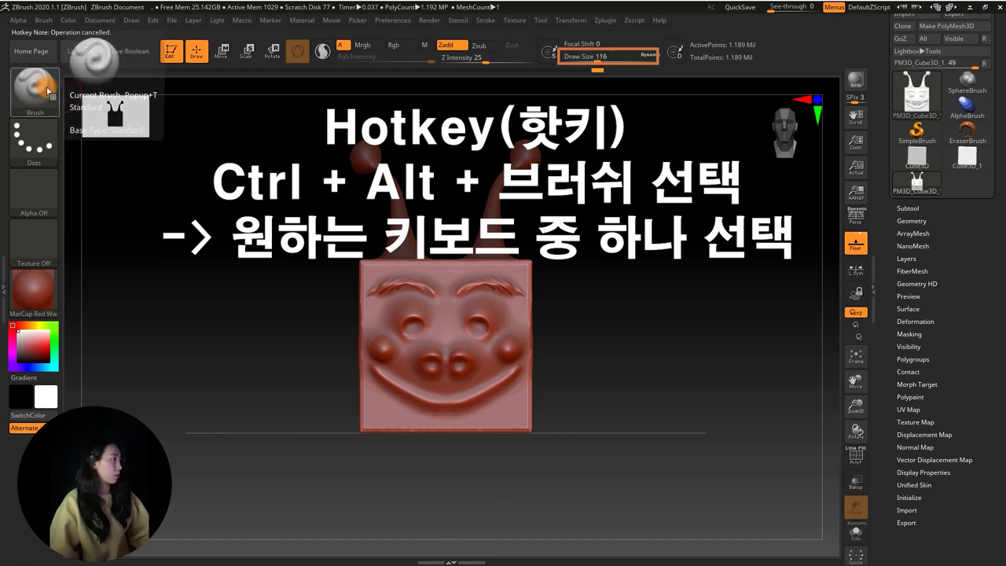
left_click(53, 98)
left_click(351, 301, "ctrl+alt")
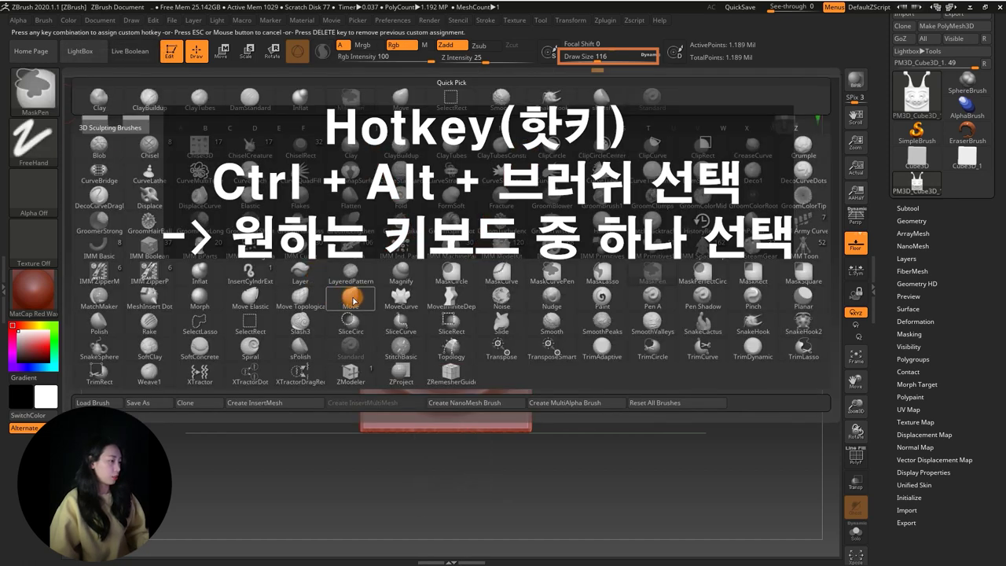
key("m")
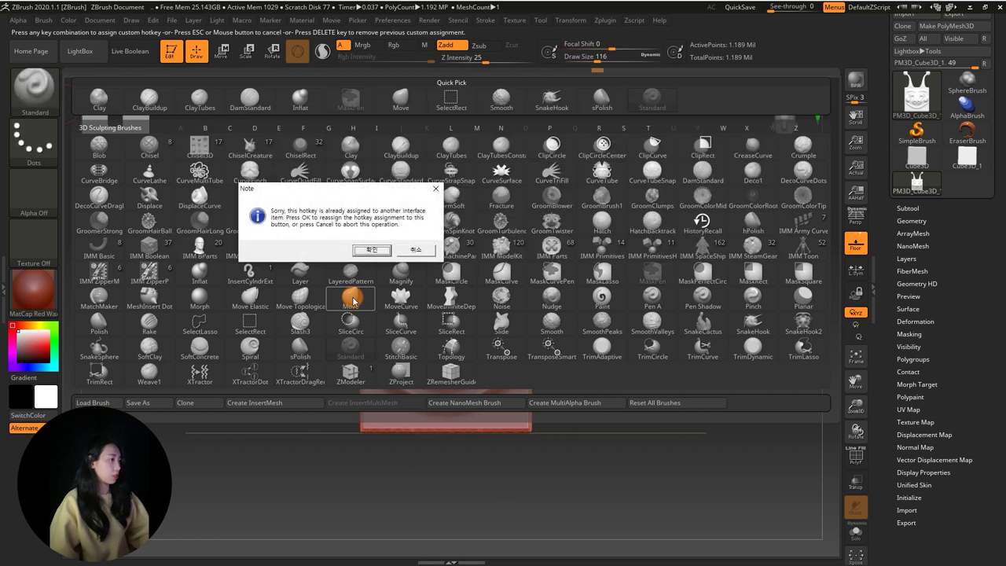
left_click(379, 251)
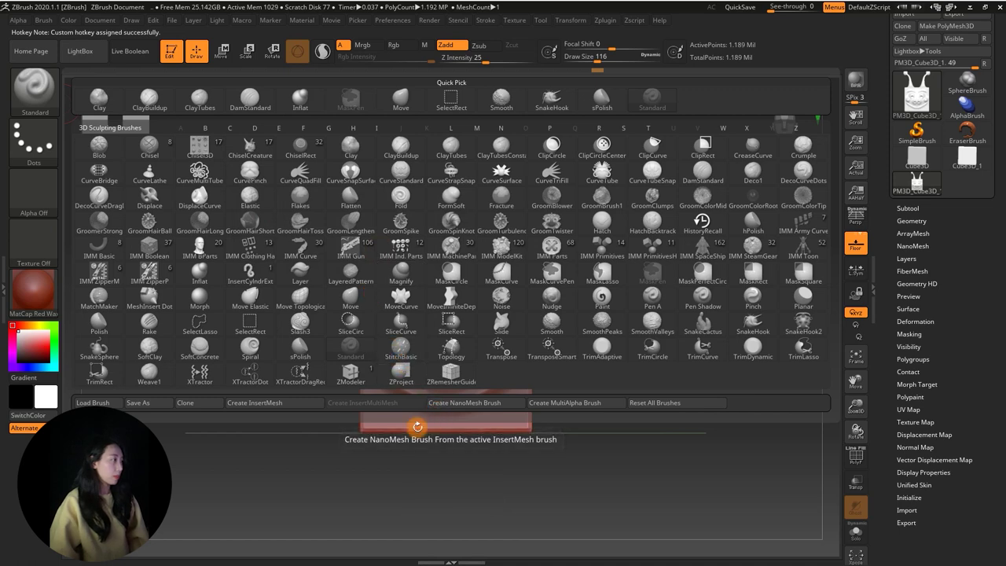
key("m")
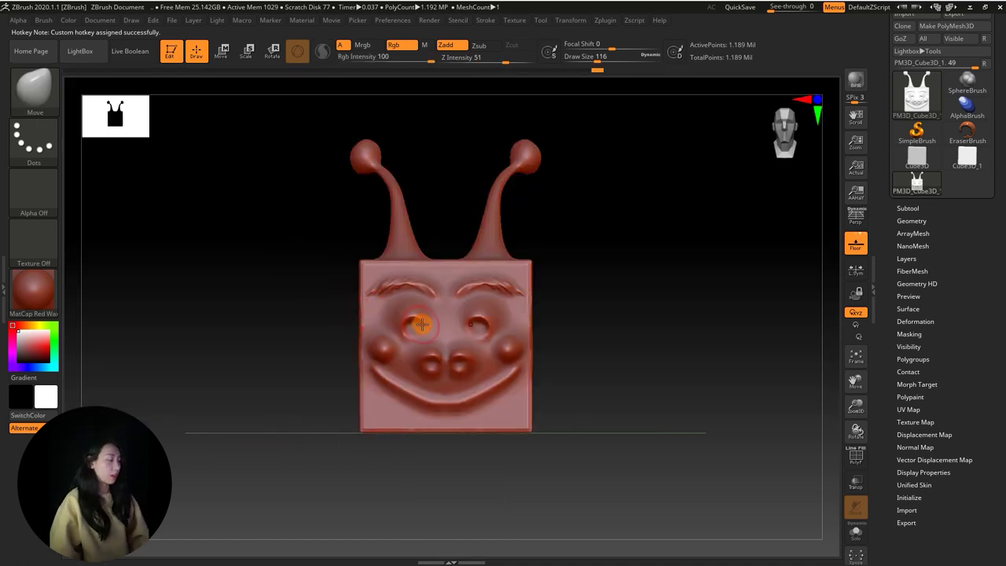
Step: Assign hotkey 2 to the Standard brush and 1 to DamStandard
left_click(33, 89)
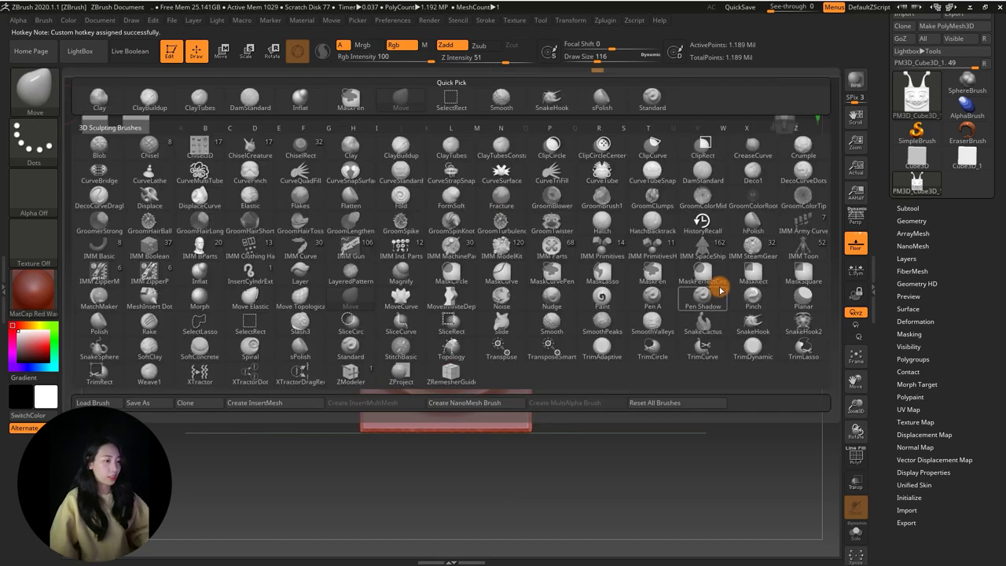
key("s")
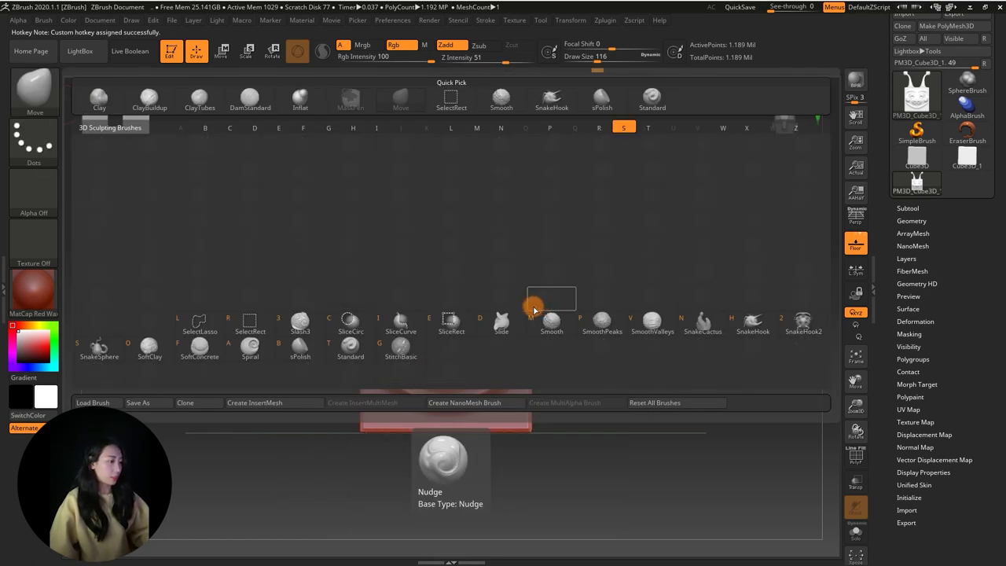
left_click(345, 347, "ctrl+alt")
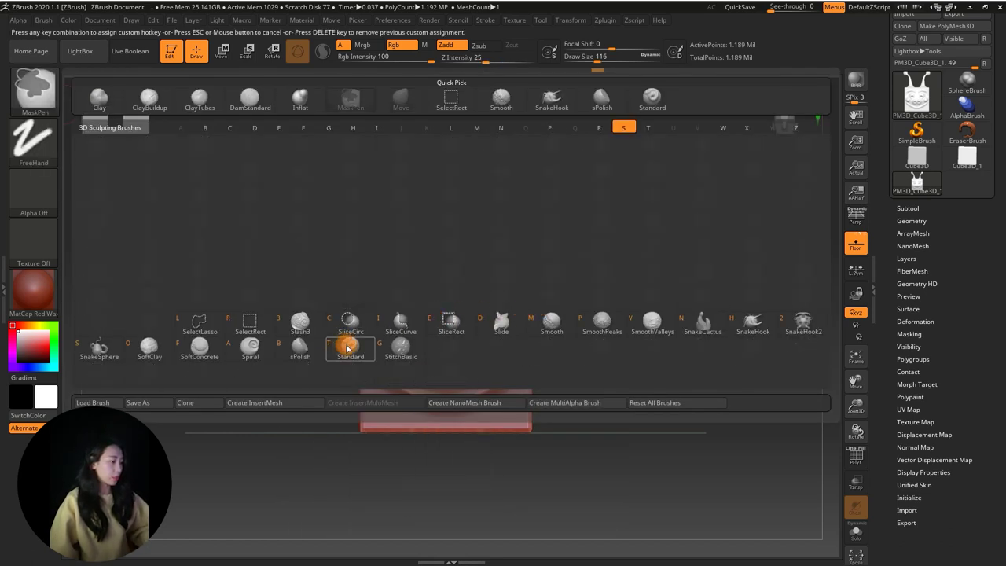
key("2")
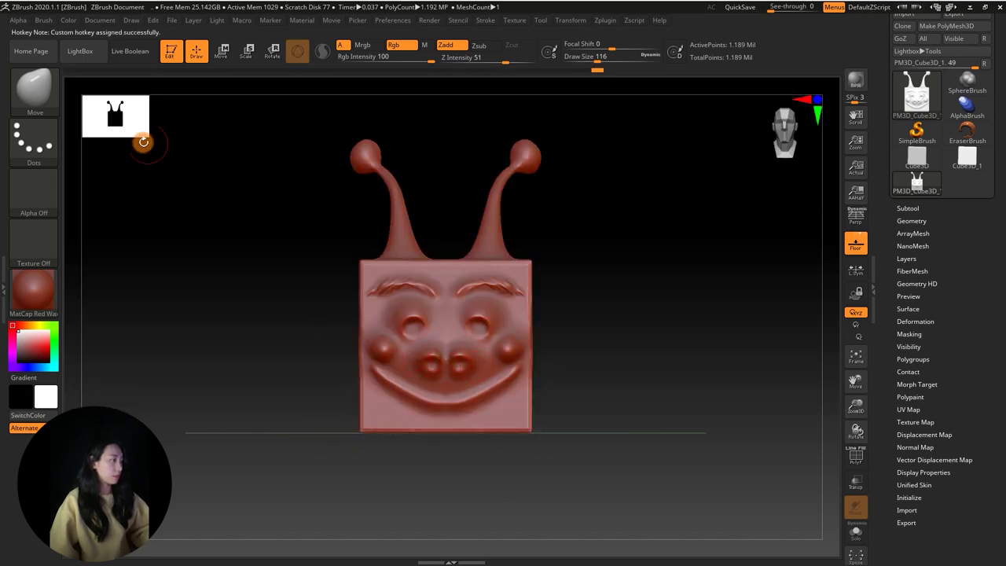
left_click(33, 88)
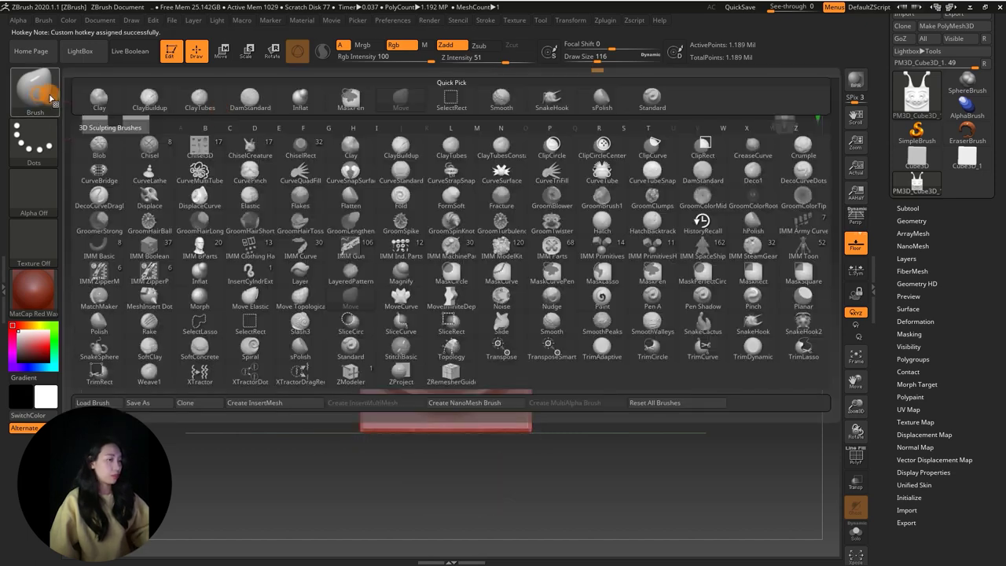
left_click(707, 175, "ctrl+alt")
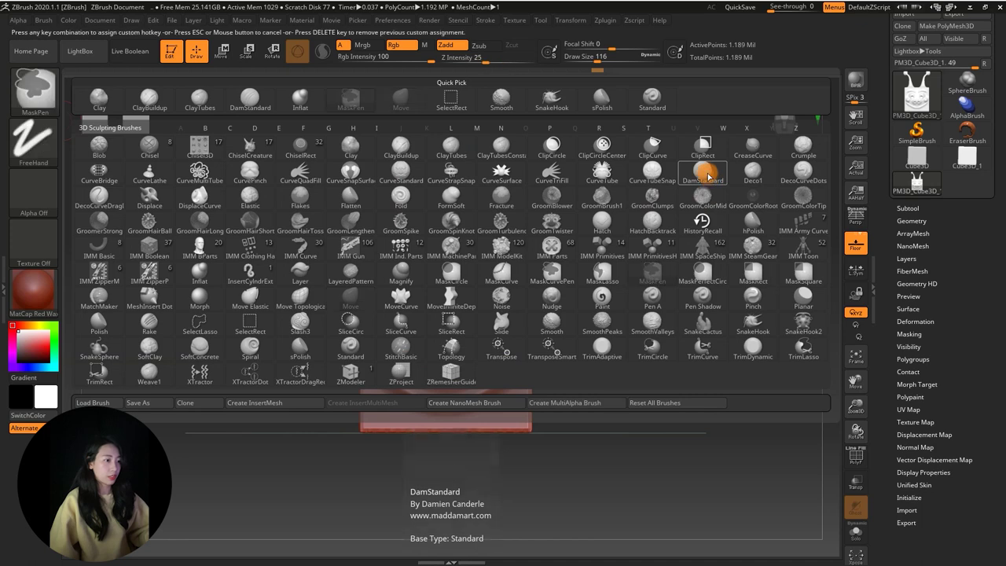
key("1")
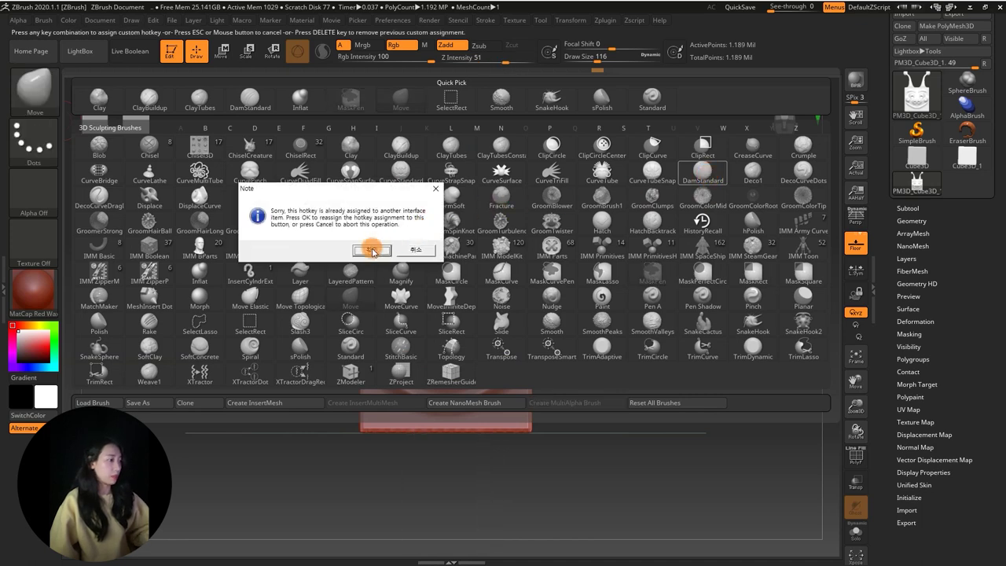
left_click(372, 250)
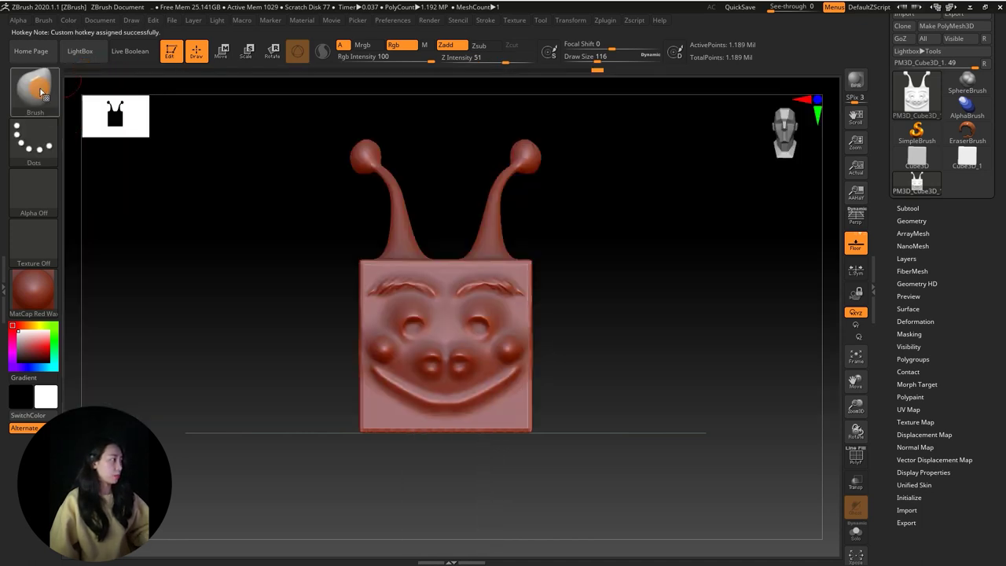
Step: Assign hotkey I to the Inflat brush and S to sPolish
left_click(33, 84)
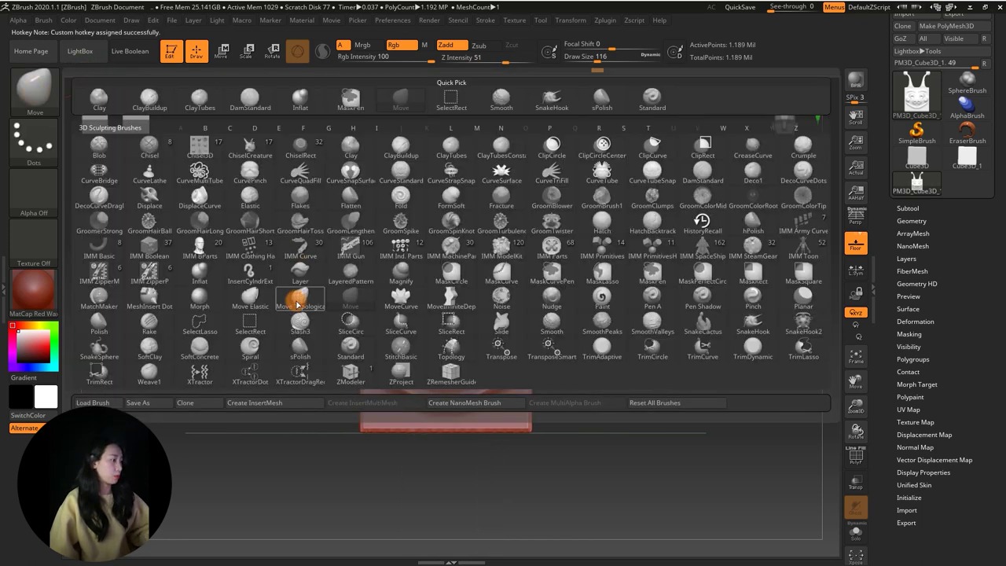
left_click(199, 272, "ctrl+alt")
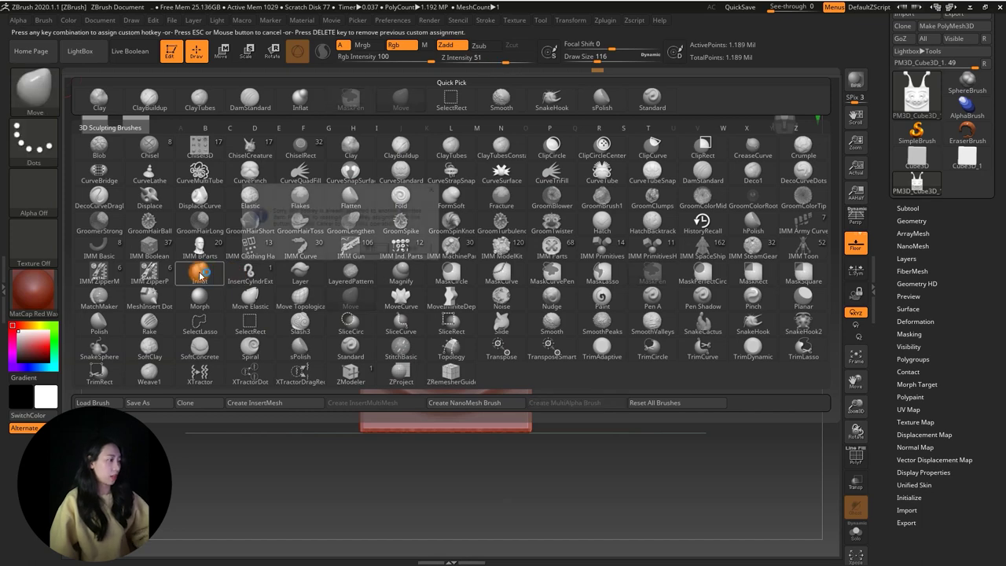
key("i")
left_click(370, 251)
left_click(33, 85)
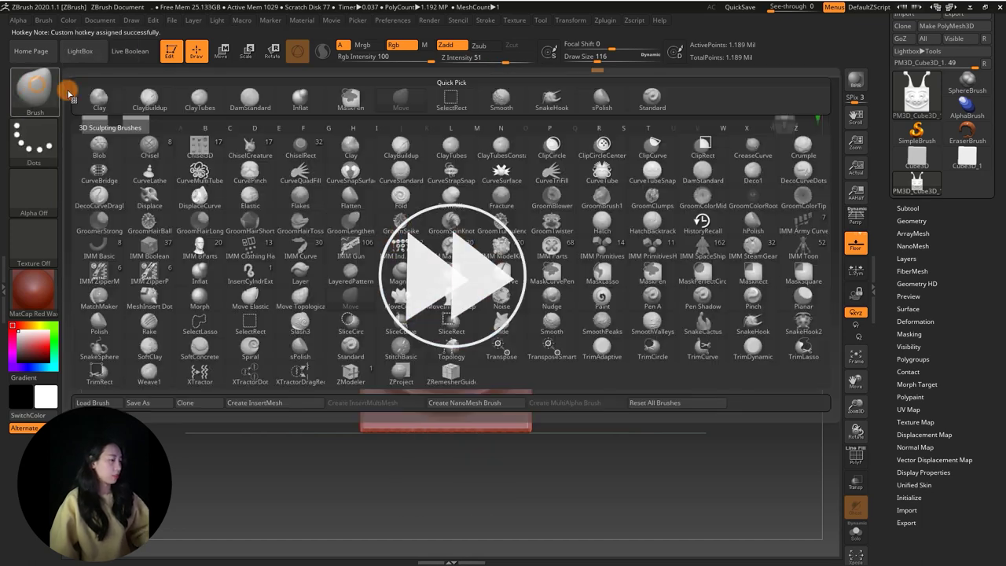
left_click(320, 351, "ctrl+alt")
key("s")
left_click(370, 251)
Step: Assign hotkey C to another brush and B to ClayBuildup
left_click(33, 85)
left_click(350, 146, "ctrl+alt")
key("c")
left_click(375, 261)
left_click(33, 85)
left_click(400, 145, "ctrl+alt")
key("b")
left_click(385, 250)
Step: Assign hotkey T to the ClayTubes brush and S to SnakeHook
left_click(33, 85)
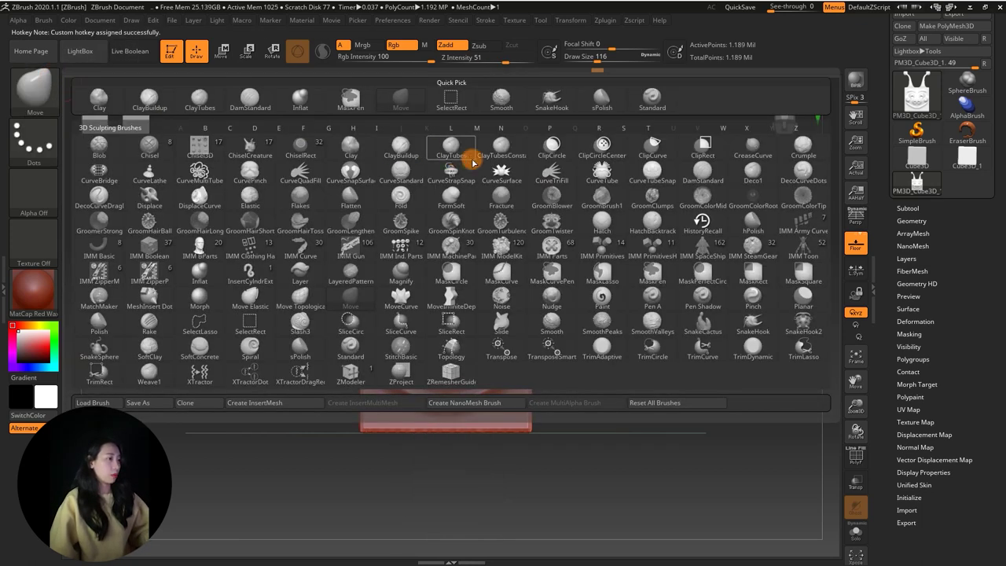
left_click(450, 148, "ctrl+alt")
key("t")
left_click(450, 149)
left_click(33, 86)
left_click(755, 328, "ctrl+alt")
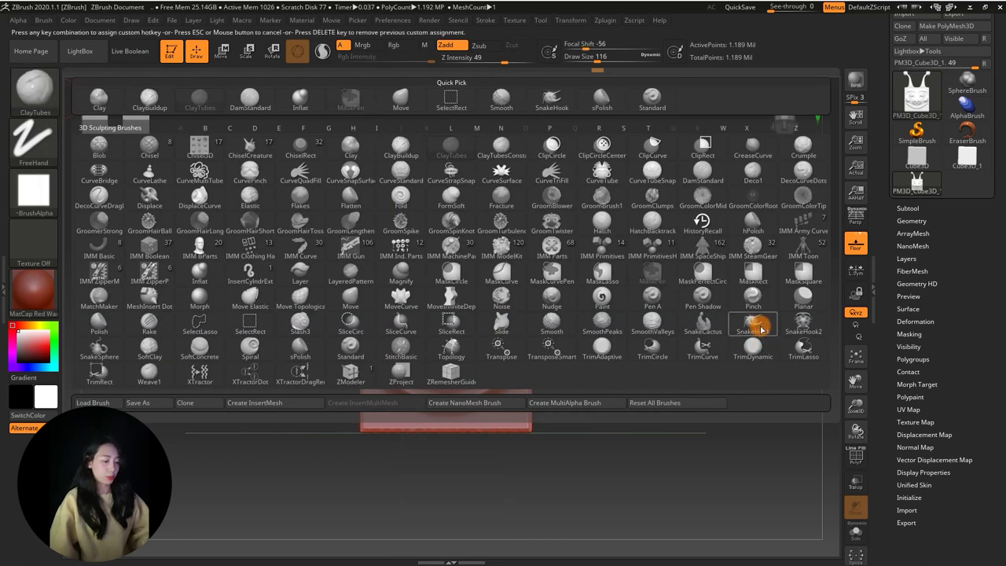
key("s")
left_click(382, 249)
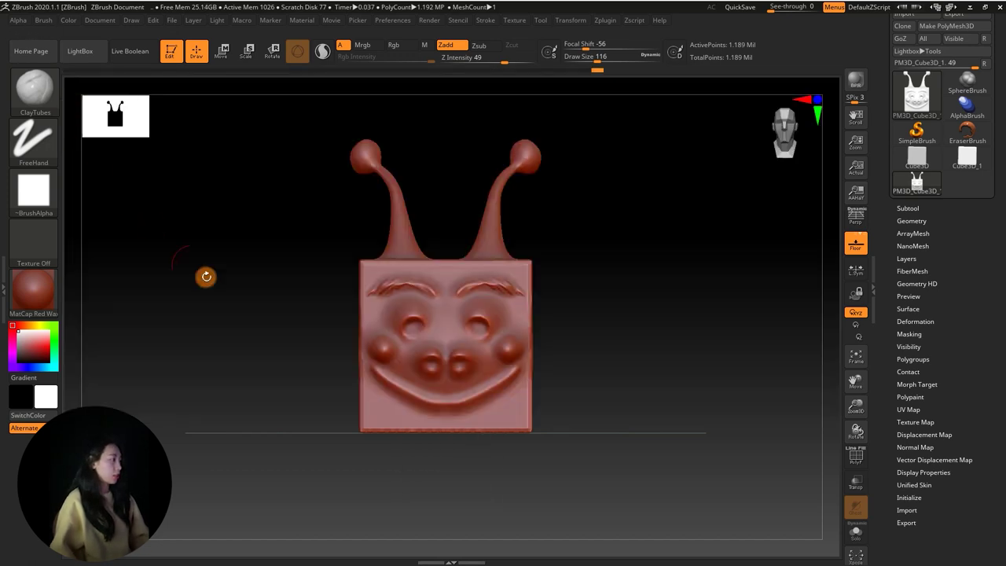
Step: Test brush shortcuts by switching to Move, sPolish, ClayBuildup and ClayTubes
key("b")
key("m")
key("v")
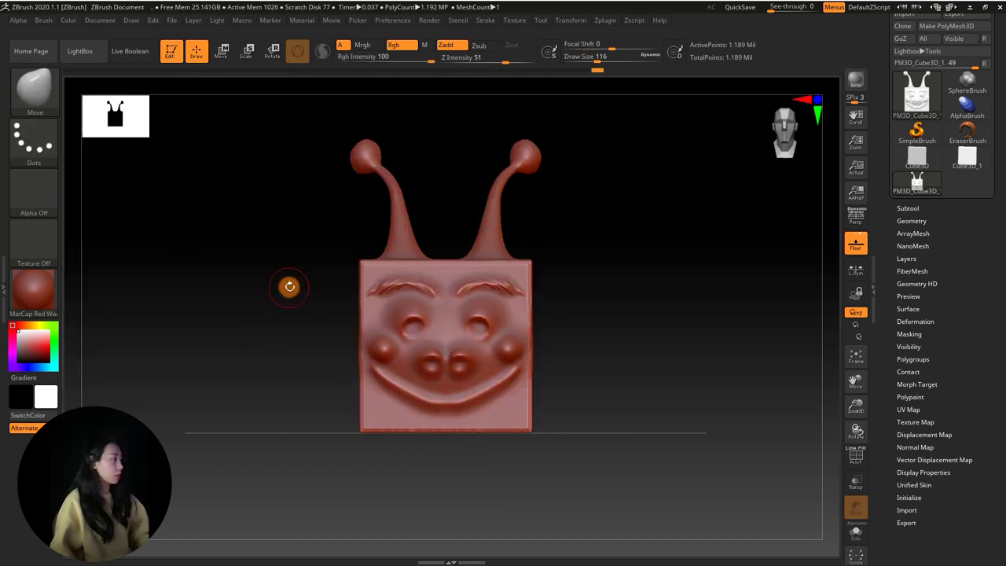
key("b")
key("s")
key("p")
key("b")
key("c")
key("b")
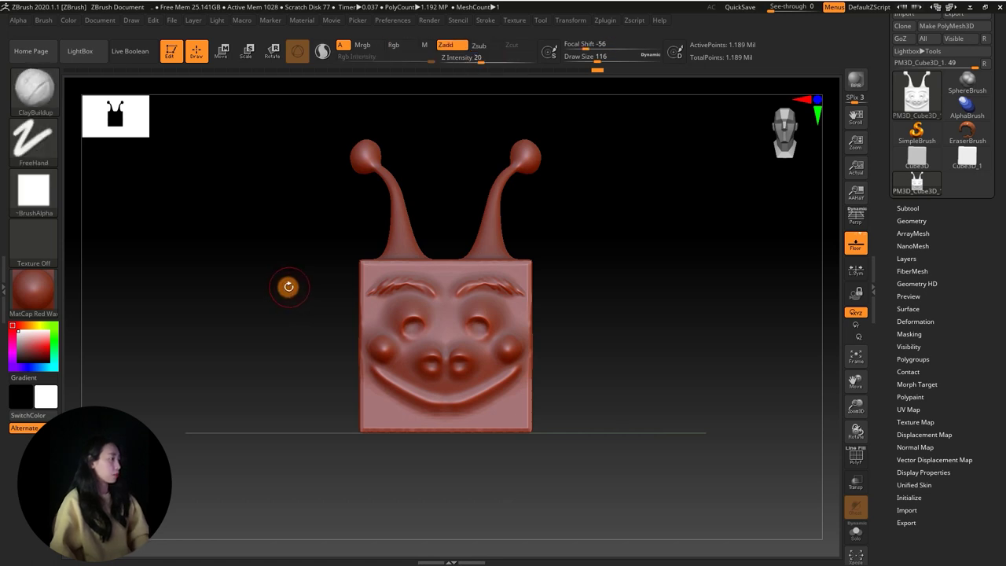
key("b")
key("c")
key("t")
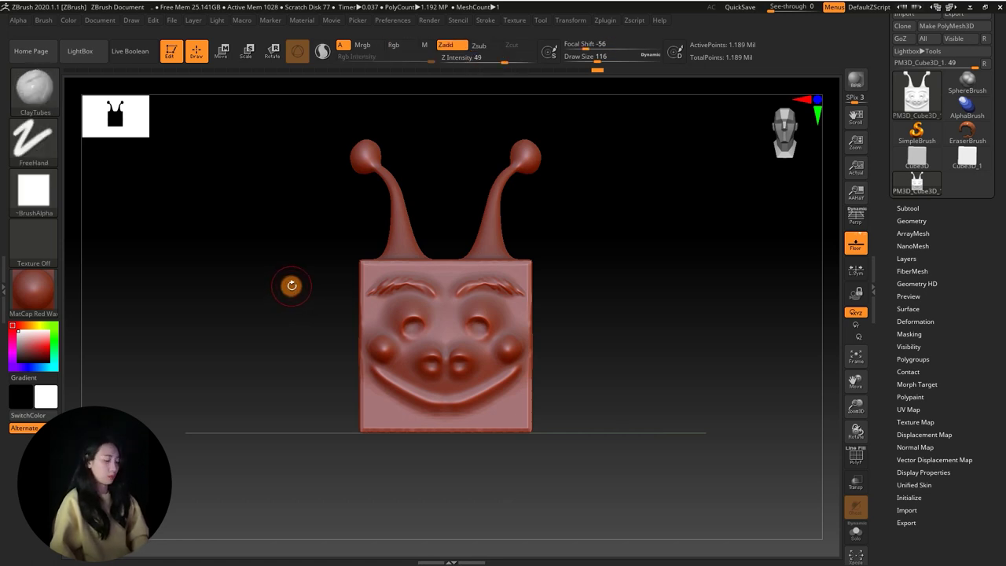
Step: Give the Standard brush a new hotkey, confirming the reassignment over the old shortcut
left_click(43, 91, "ctrl")
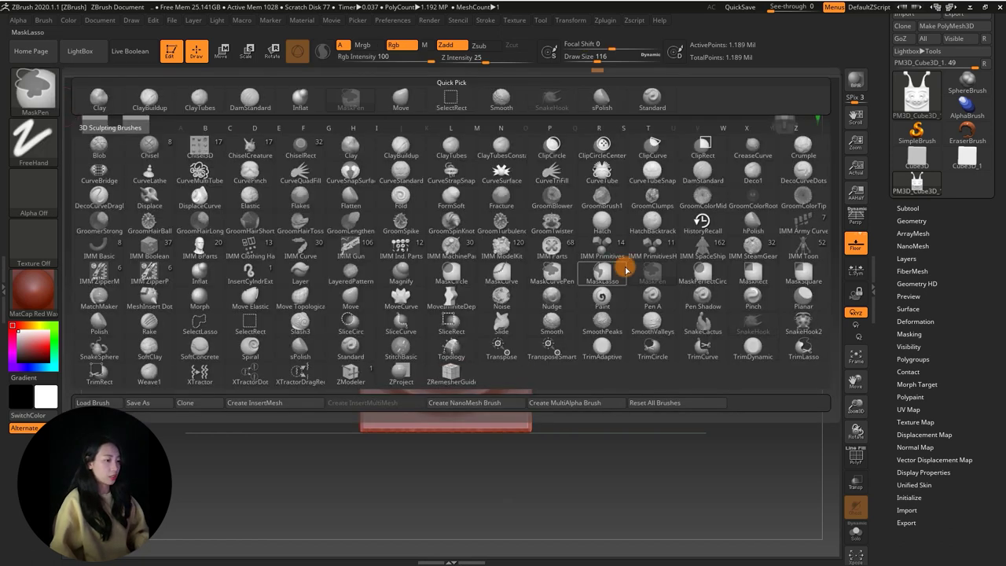
left_click(346, 349, "ctrl+alt")
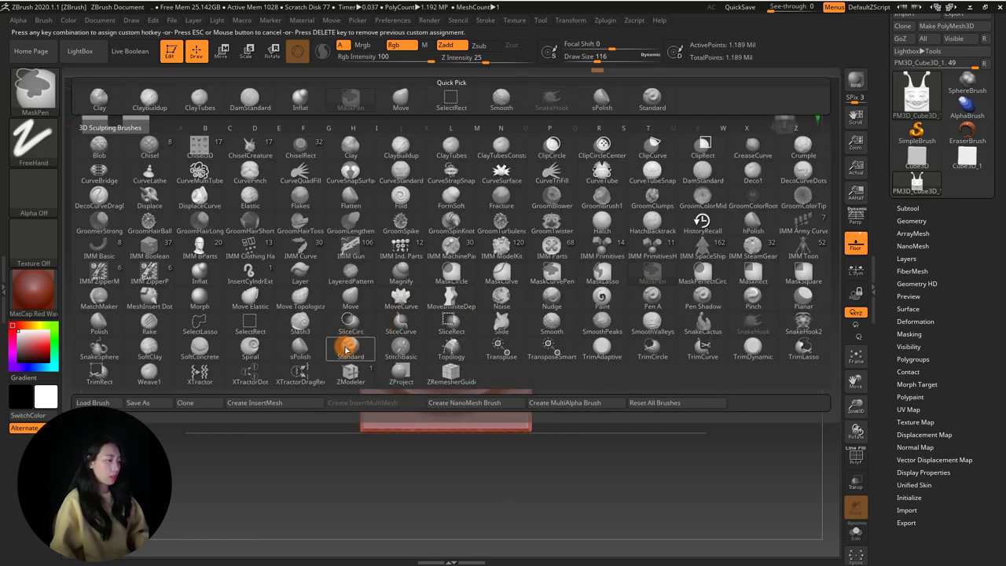
key("s")
key("h")
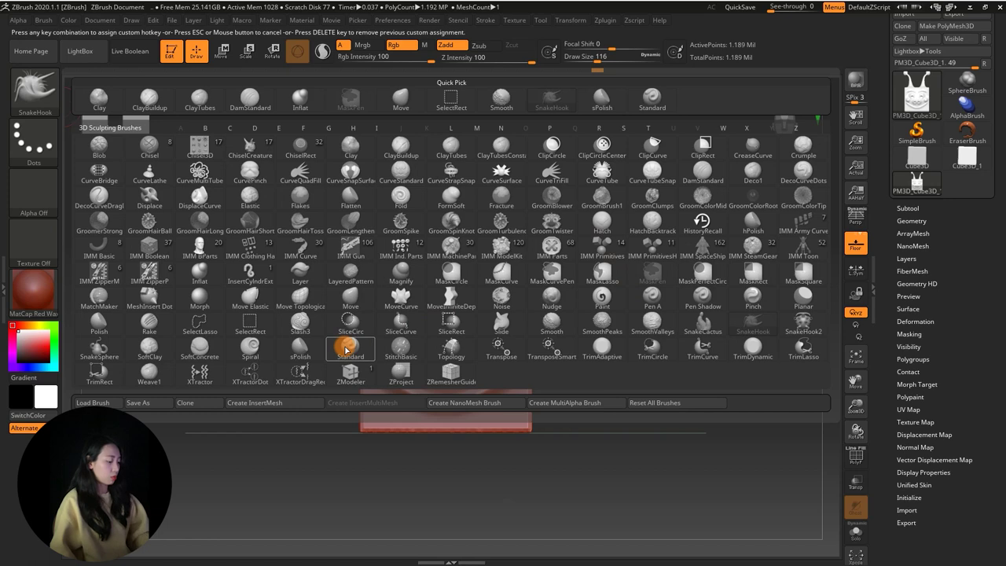
key("1")
left_click(379, 253)
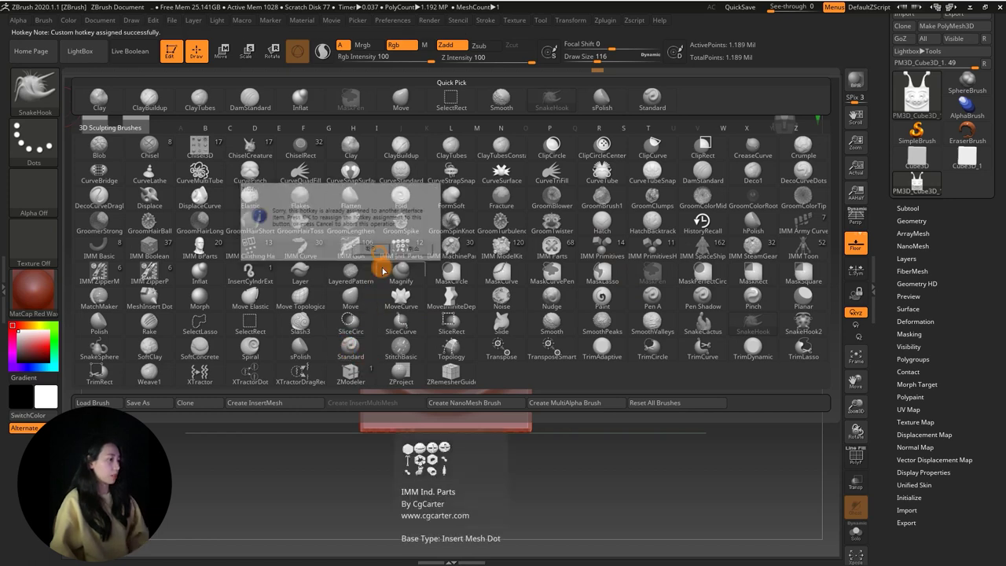
key("1")
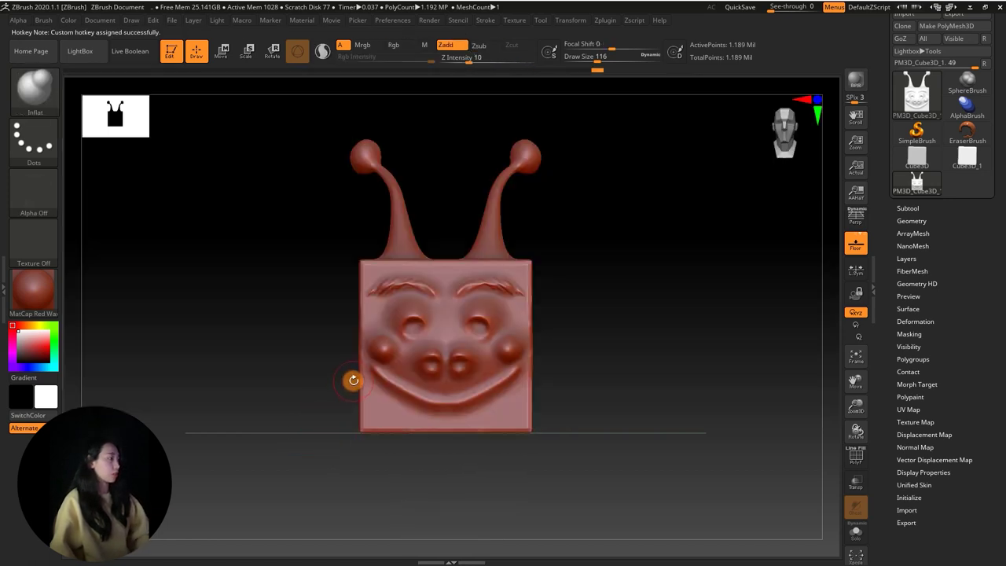
key("space")
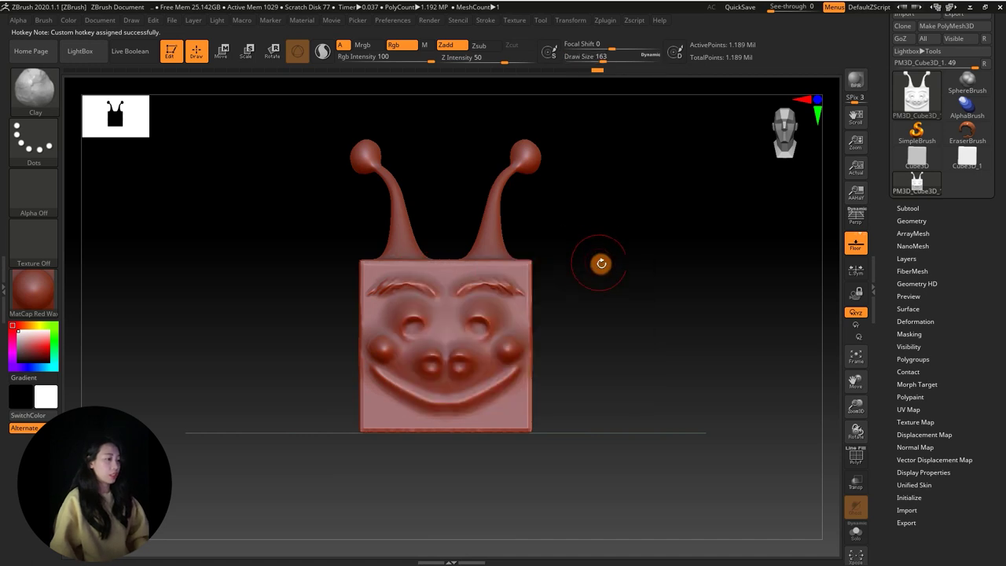
Step: Reframe the cube in three-quarter view and raise a vertical ear bulge on its right face with Standard
mouse_move(597, 256)
left_mouse_down("alt")
mouse_move(534, 237)
mouse_move(523, 254)
mouse_move(535, 280)
mouse_move(618, 307)
mouse_move(608, 333)
left_mouse_up("alt")
key("space")
key("b")
key("s")
key("t")
mouse_move(506, 316)
left_mouse_down()
mouse_move(588, 287)
mouse_move(564, 277)
left_mouse_up()
Step: Round out the pointed top of the ear bulge with the Move brush
key("ctrl+z")
key("space")
key("b")
key("m")
key("v")
key("space")
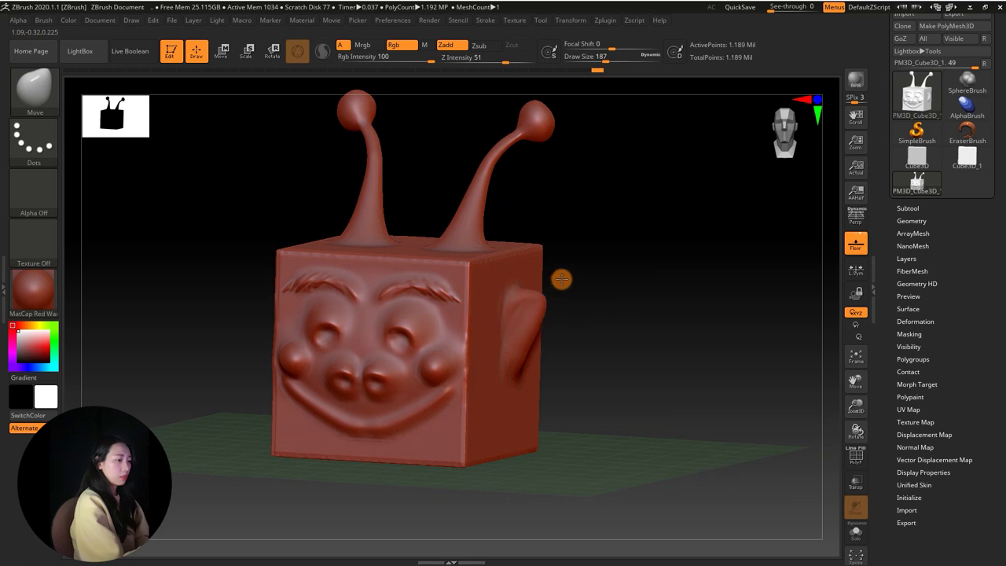
mouse_move(543, 366)
left_mouse_down()
mouse_move(550, 307)
mouse_move(737, 243)
left_mouse_up()
Step: Return to the Standard brush at a smaller brush size
key("space")
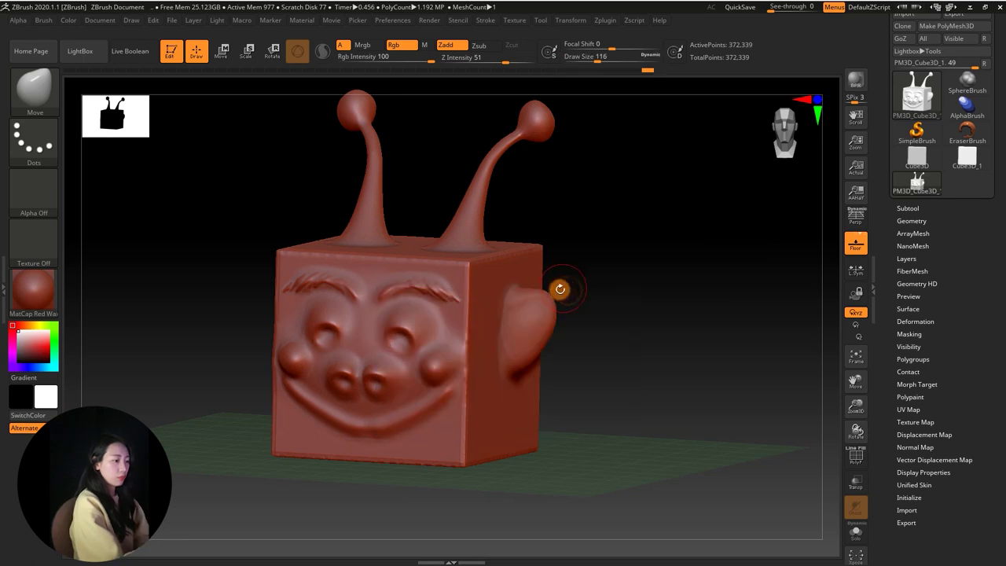
key("b")
key("s")
key("t")
key("space")
key("space")
key("space")
key("space")
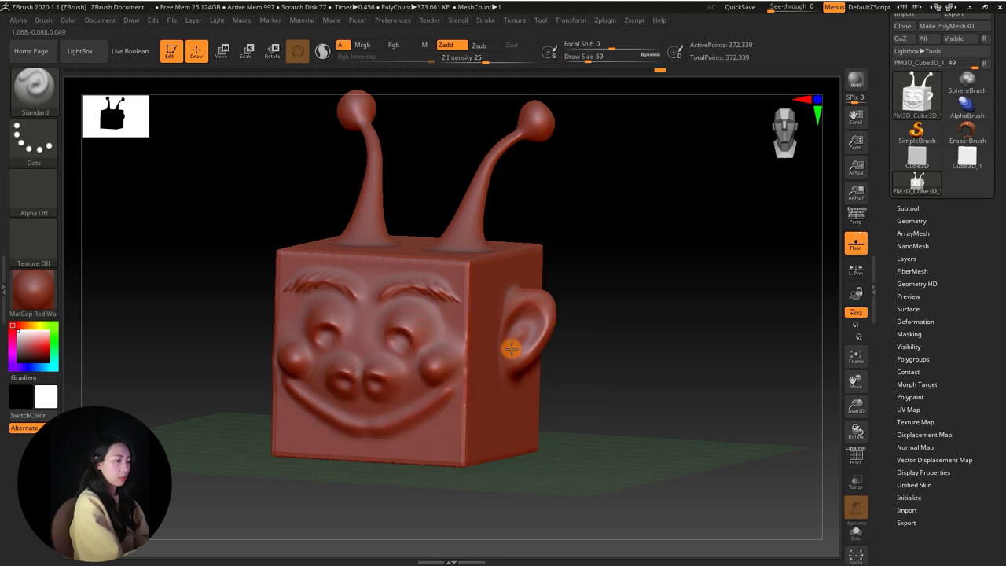
Step: Enlarge the Move brush, then select DamStandard to carve the ear's inner fold
key("space")
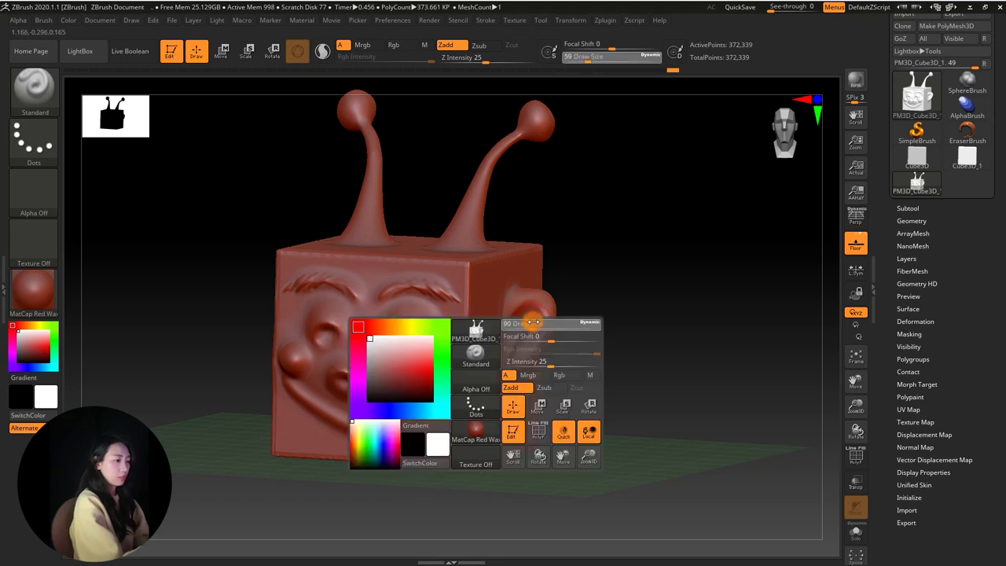
key("b")
key("m")
key("v")
key("space")
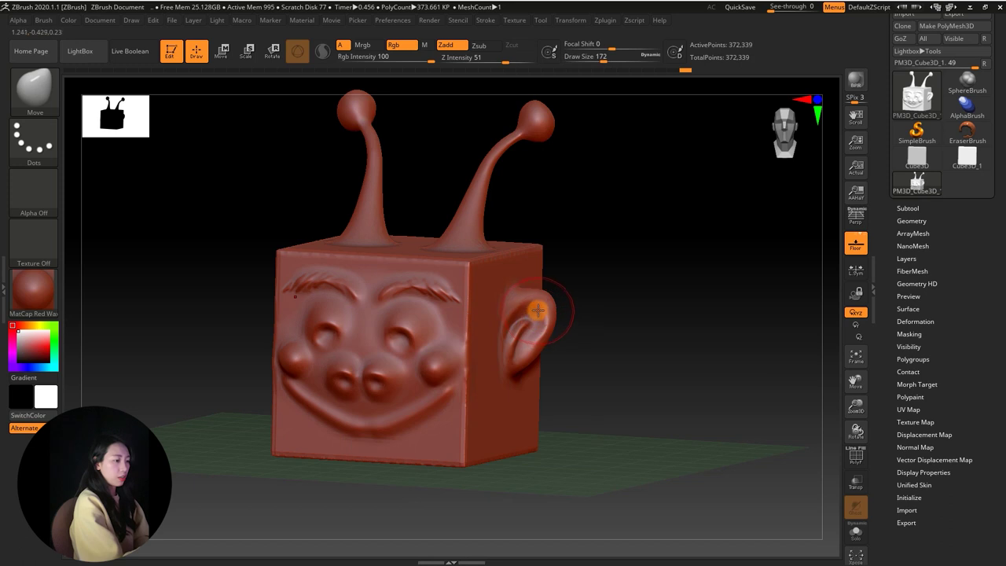
key("space")
key("b")
key("d")
key("s")
Step: Orbit the model to check the ear and face from top, side and angled views
mouse_move(707, 236)
left_mouse_down()
mouse_move(635, 292)
mouse_move(527, 291)
left_mouse_up()
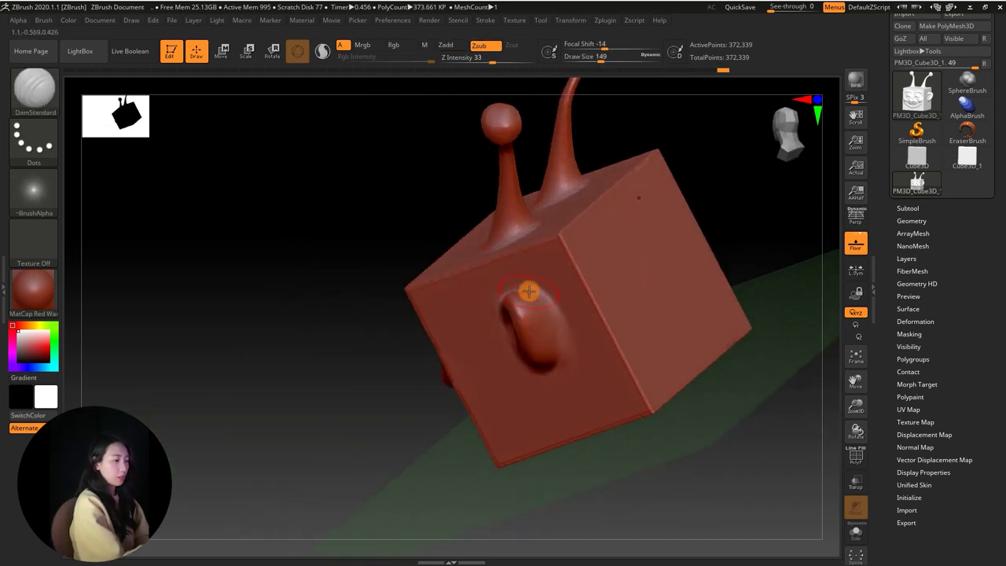
mouse_move(786, 330)
left_mouse_down()
mouse_move(755, 231)
mouse_move(523, 284)
left_mouse_up()
left_click_drag(535, 367, 740, 247)
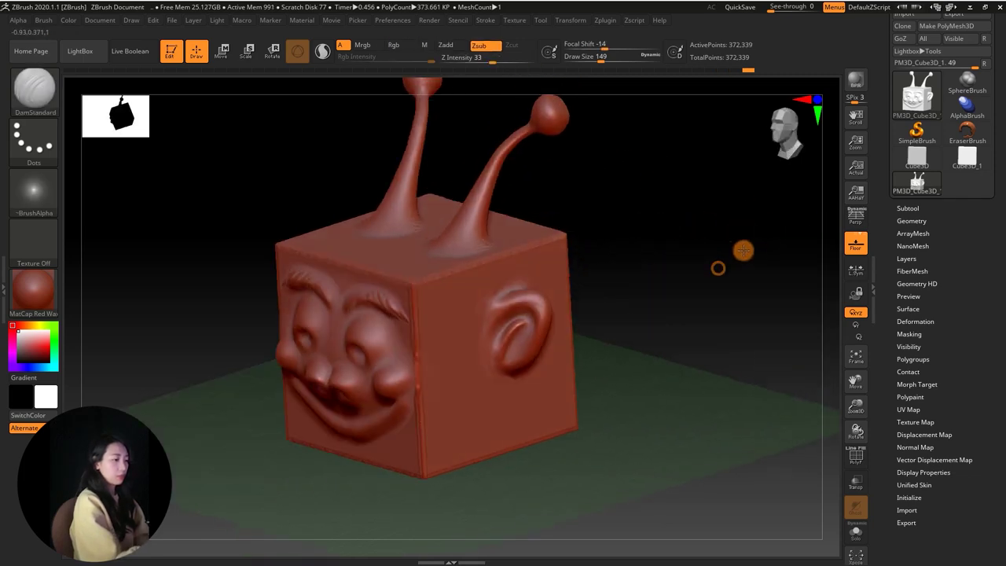
left_click_drag(550, 307, 606, 293)
Step: Switch to Move and expand the Tool > Geometry settings, showing 372,339 points
key("b")
key("m")
key("v")
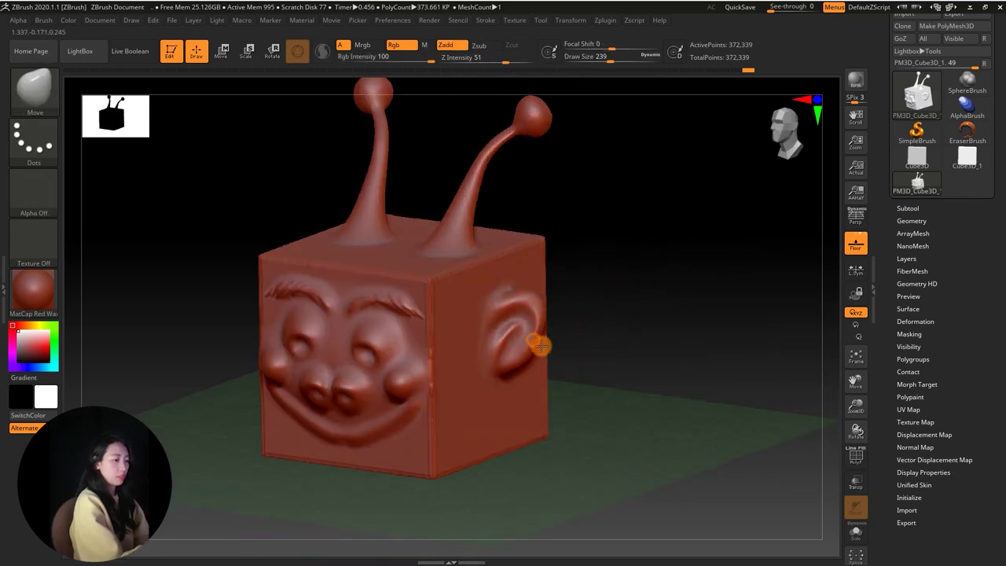
key("space")
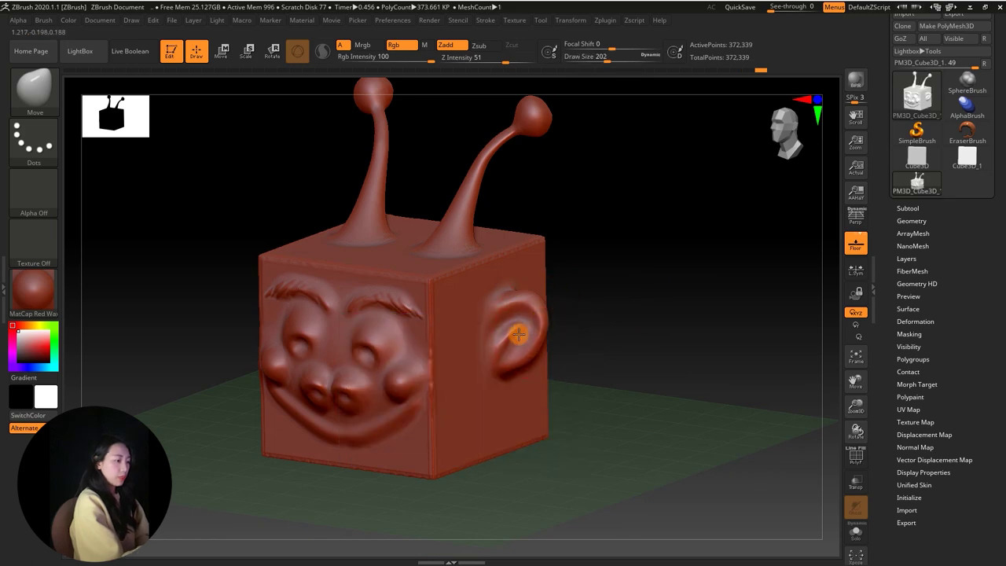
left_click_drag(620, 292, 640, 293)
left_click(911, 220)
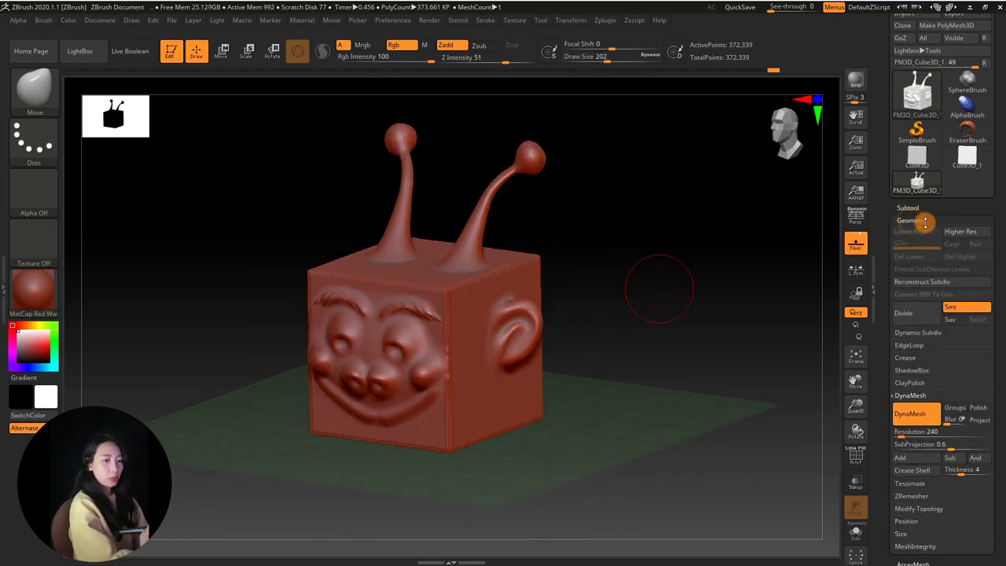
scroll(898, 354, "down", 3)
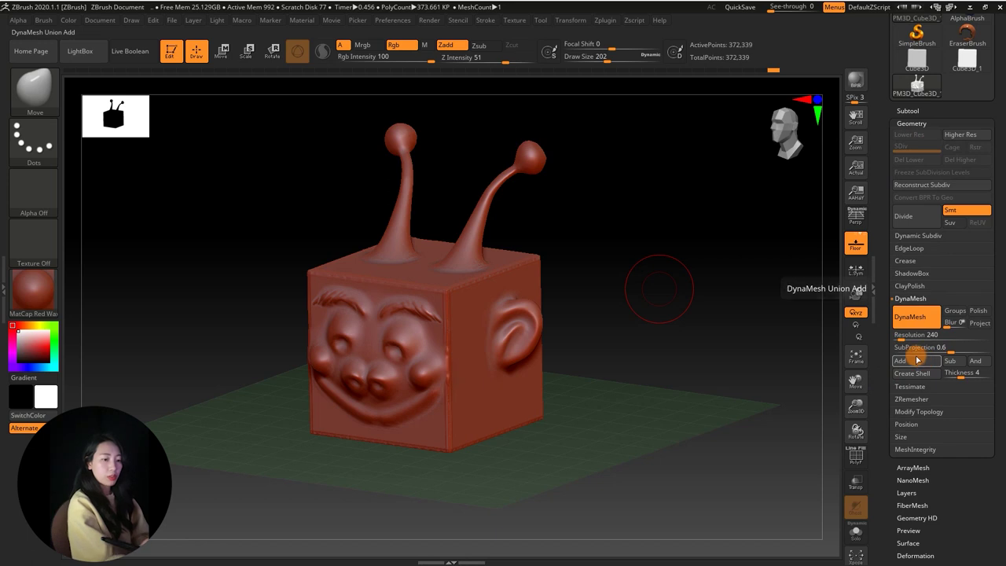
left_click_drag(597, 309, 530, 303)
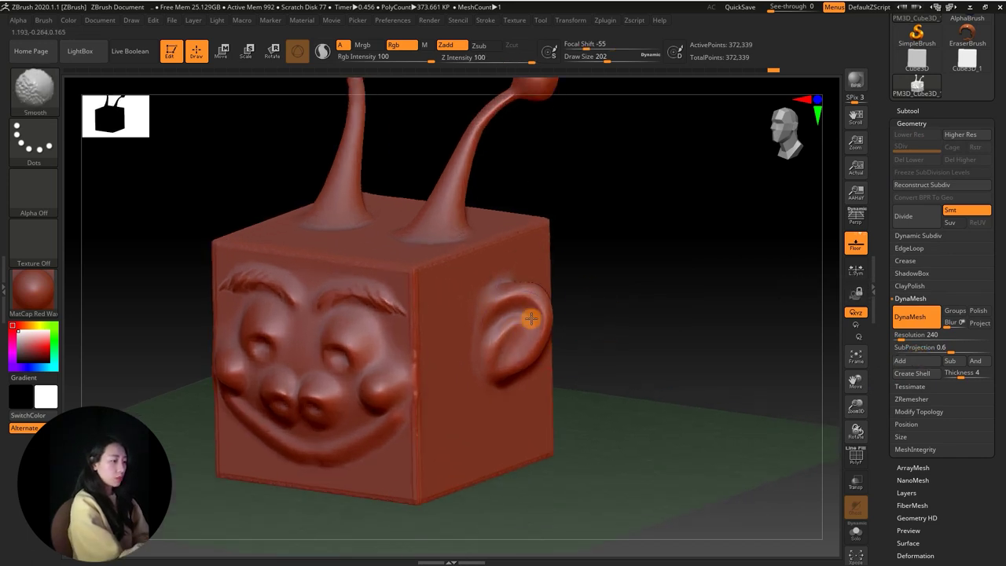
mouse_move(606, 305)
left_mouse_down()
mouse_move(545, 319)
mouse_move(688, 295)
mouse_move(664, 262)
mouse_move(548, 301)
mouse_move(525, 327)
left_mouse_up()
key("space")
key("space")
key("b")
key("s")
key("t")
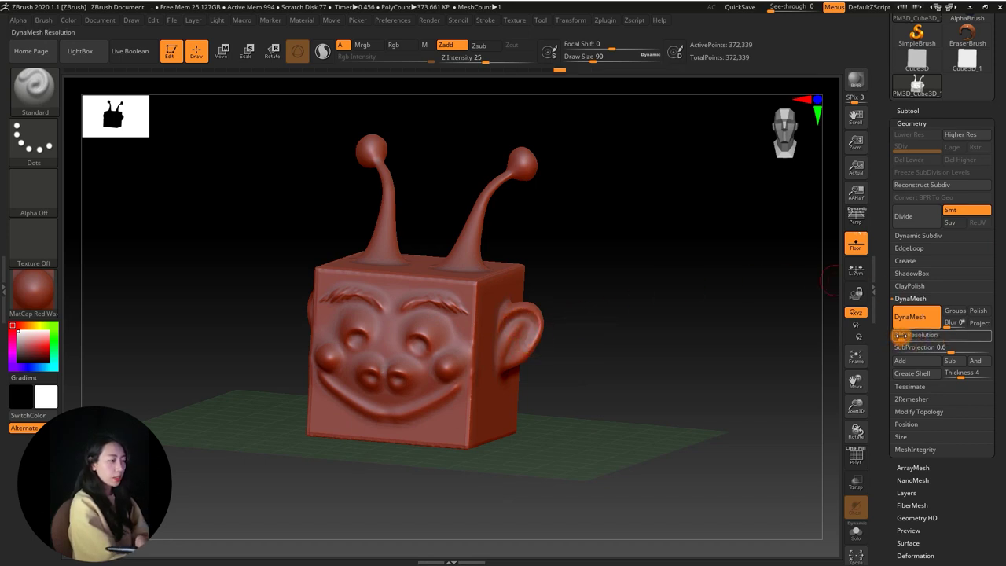
Step: Activate the Move brush and orbit from front to a higher three-quarter view
left_click_drag(599, 317, 602, 322, "shift")
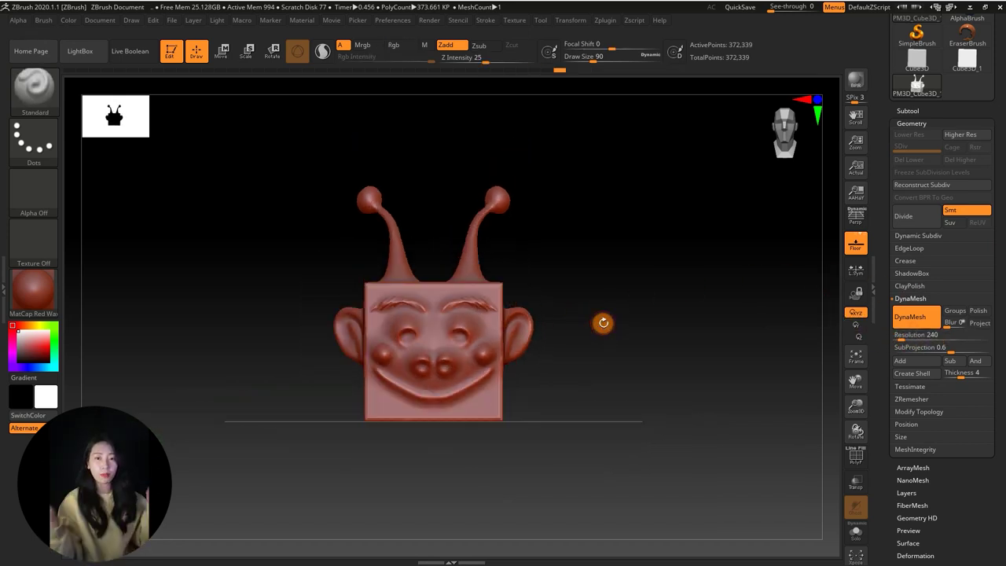
key("space")
key("space")
key("b")
key("m")
key("v")
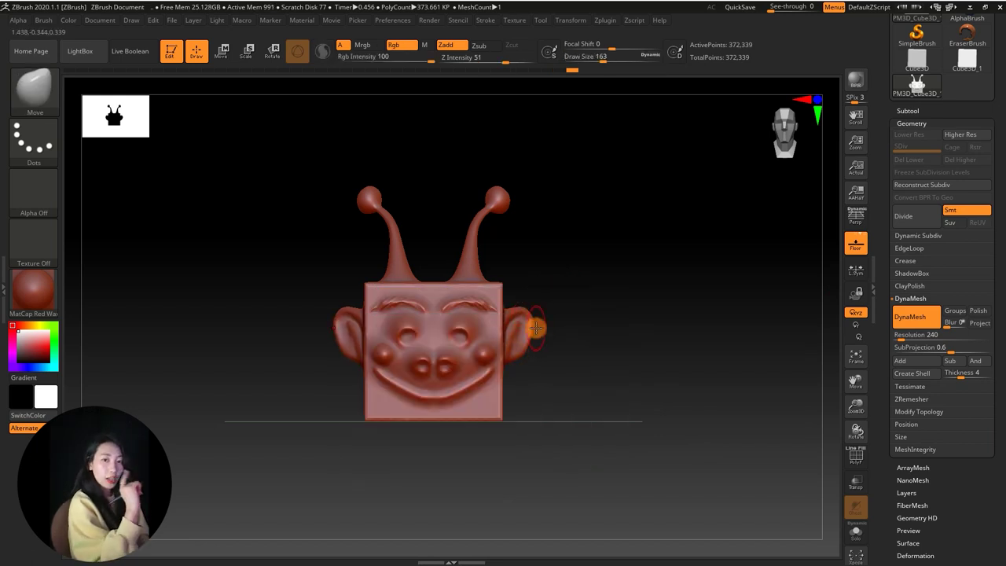
mouse_move(579, 346)
left_mouse_down()
mouse_move(635, 348)
mouse_move(663, 366)
mouse_move(683, 309)
mouse_move(626, 340)
mouse_move(576, 218)
left_mouse_up()
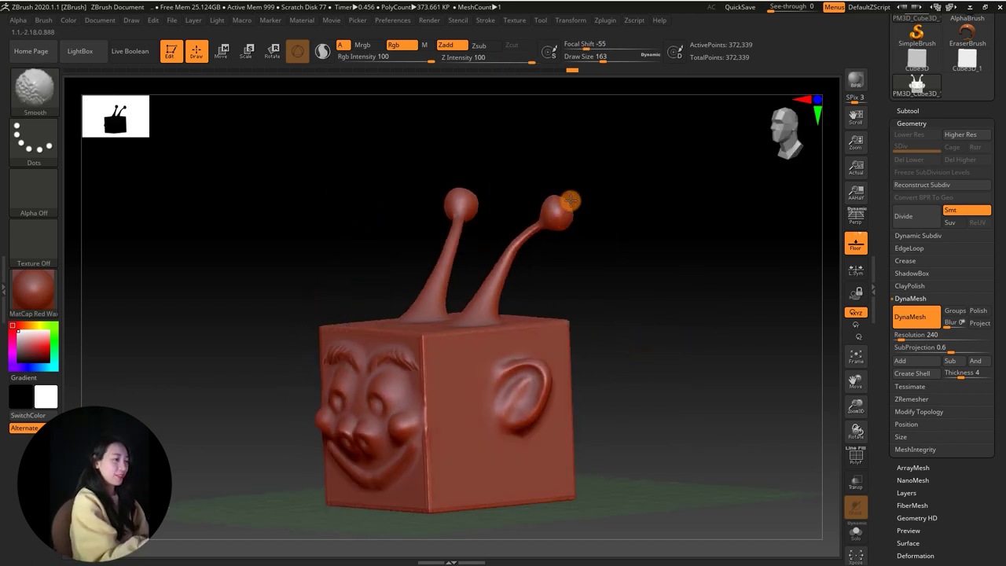
key("space")
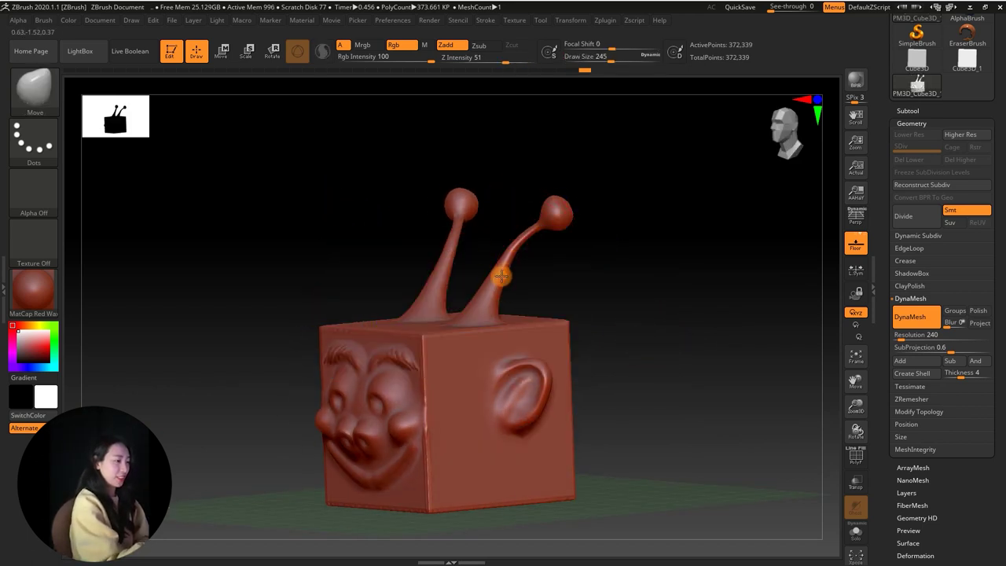
Step: Turn the opposite ear toward the viewer and bring up the sculpting brush library
mouse_move(542, 272)
left_mouse_down()
mouse_move(646, 296)
mouse_move(642, 338)
mouse_move(668, 343)
mouse_move(681, 383)
left_mouse_up()
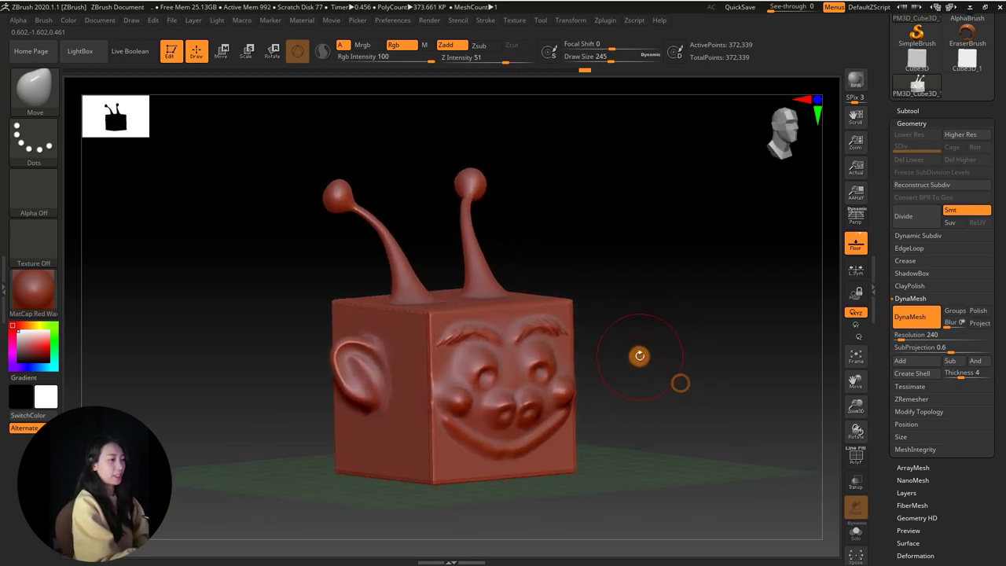
mouse_move(186, 199)
left_mouse_down()
mouse_move(209, 213)
mouse_move(601, 221)
mouse_move(554, 213)
left_mouse_up()
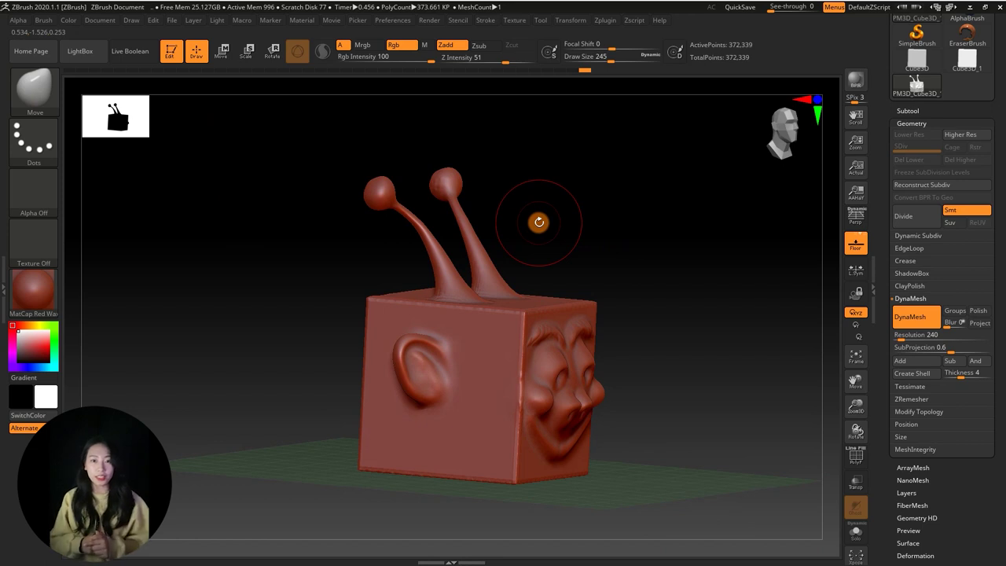
left_click(33, 88)
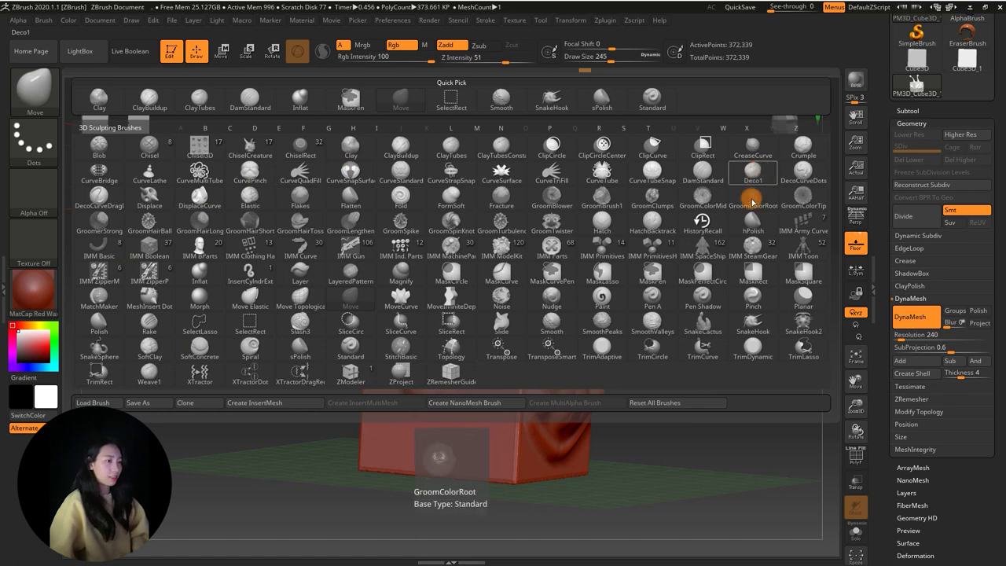
Step: Dismiss the brush library and rotate the two-eared creature back to a front view
left_click(652, 402)
mouse_move(657, 451)
left_mouse_down("shift")
mouse_move(619, 415)
mouse_move(658, 343)
mouse_move(659, 358)
left_mouse_up("shift")
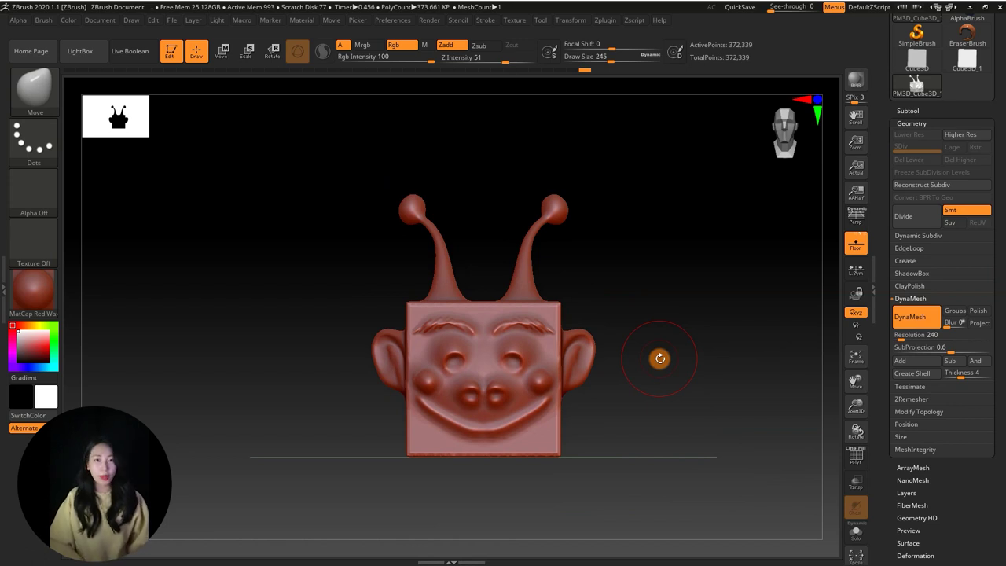